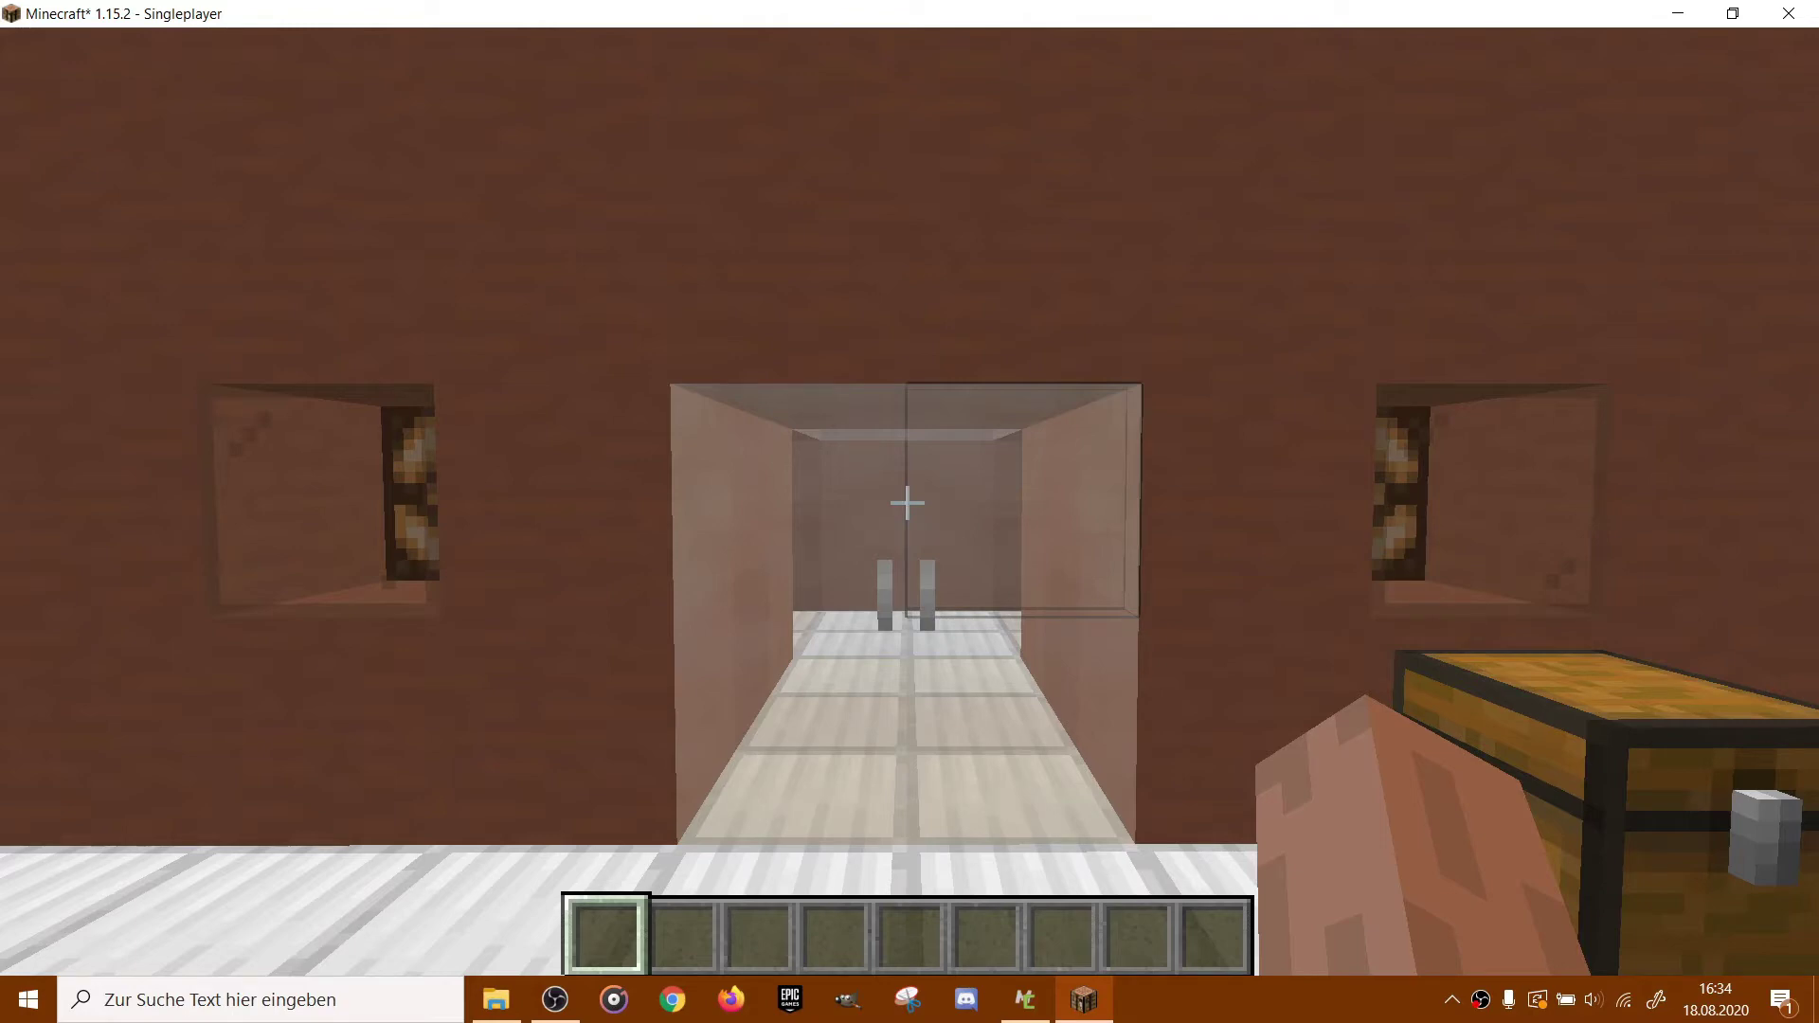
Take the small wooden cabinet out of the chest beside the glass doors and put it in the first hotbar slot.
key("w")
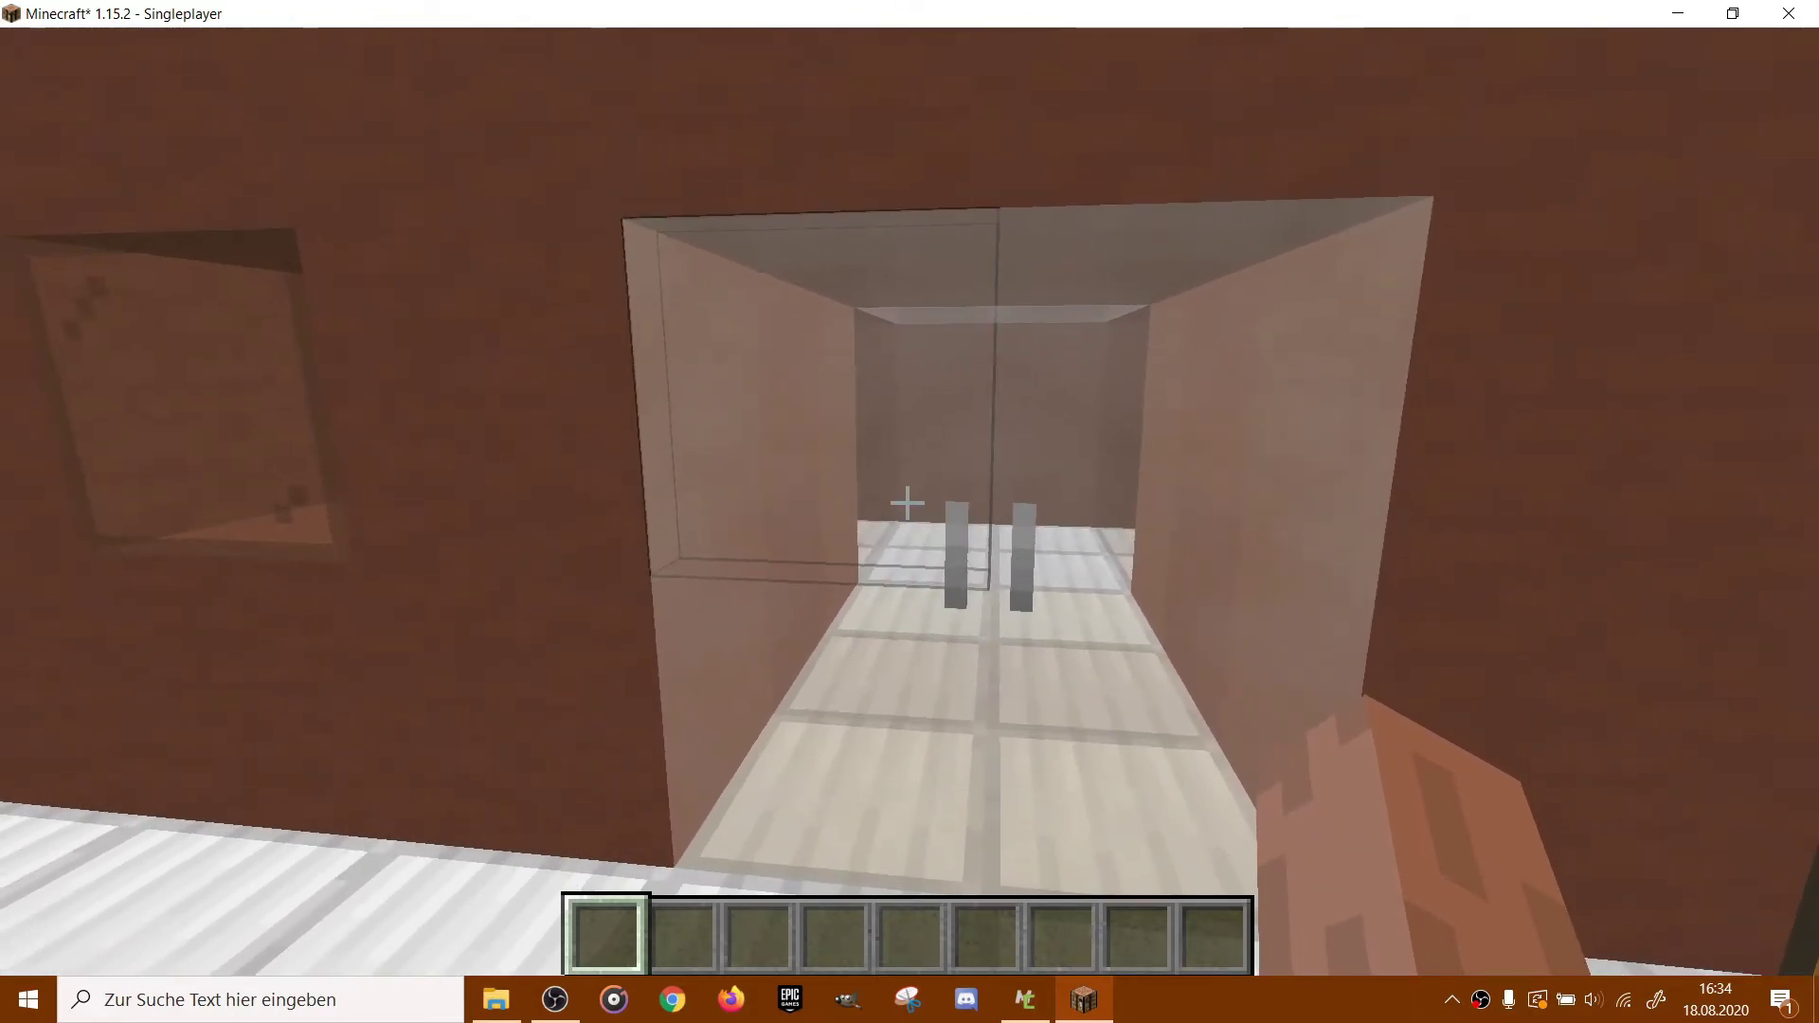
key("s")
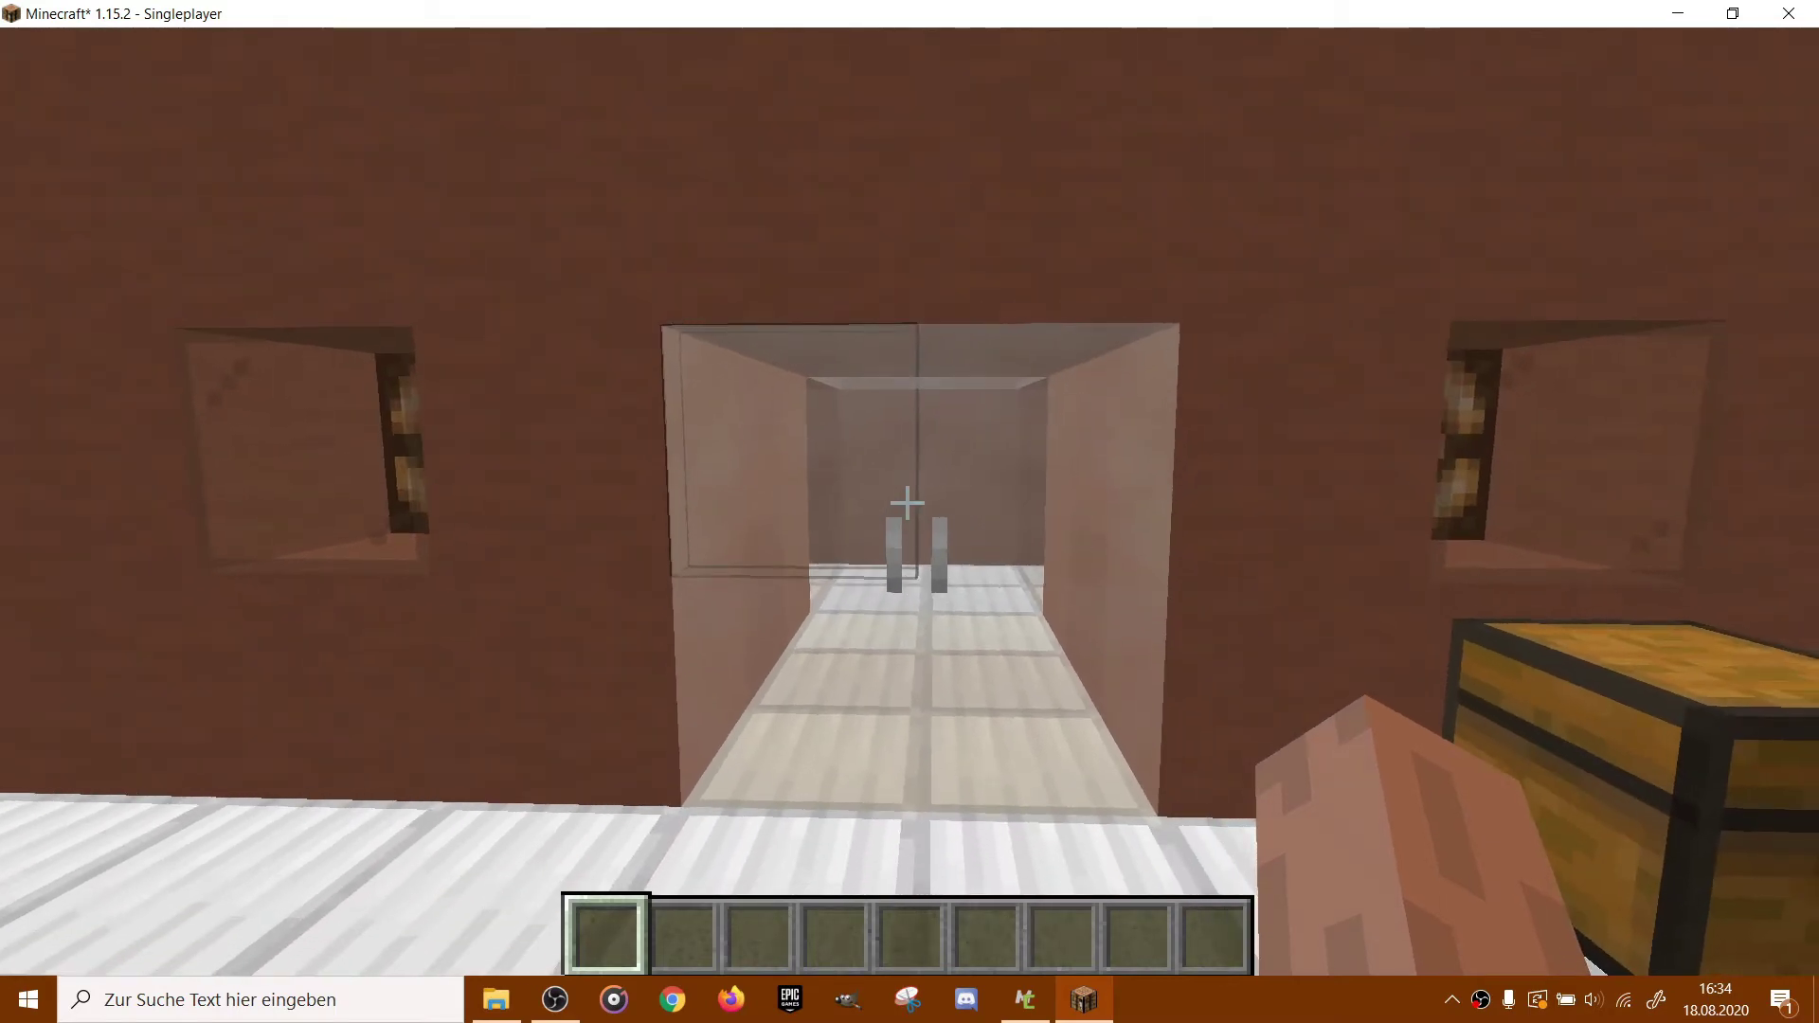
key("s")
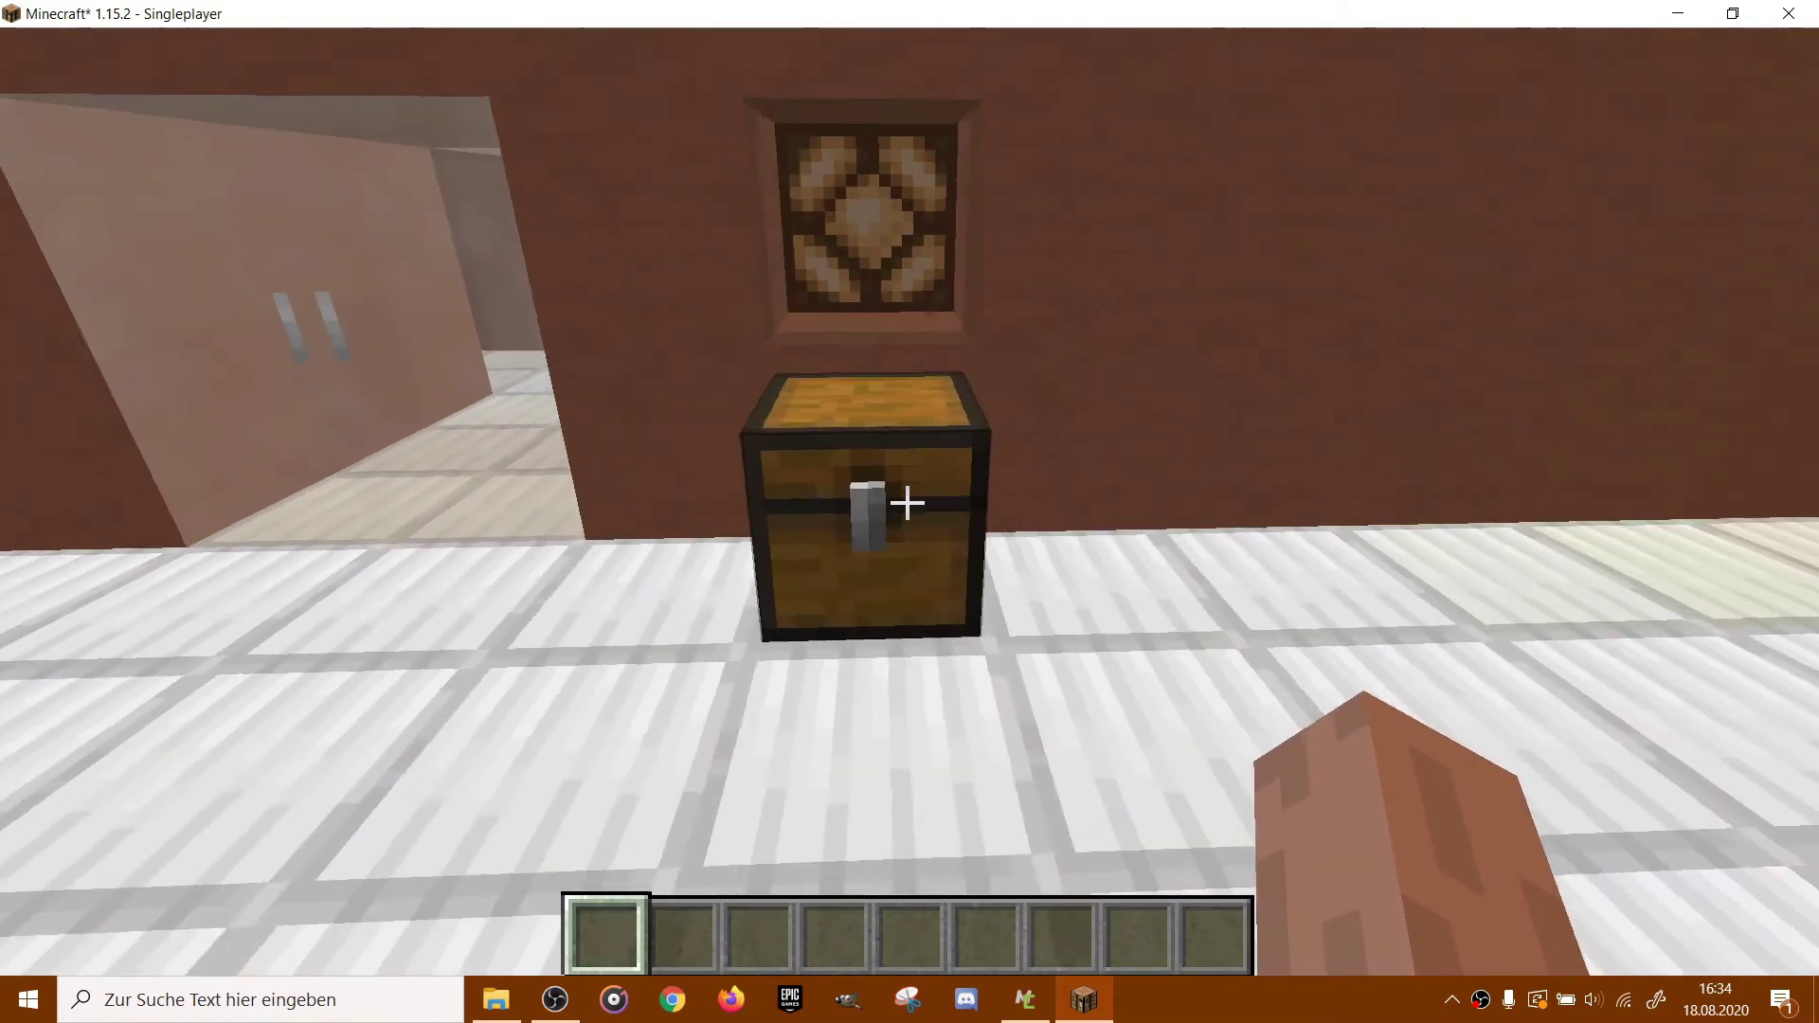
right_click(908, 502)
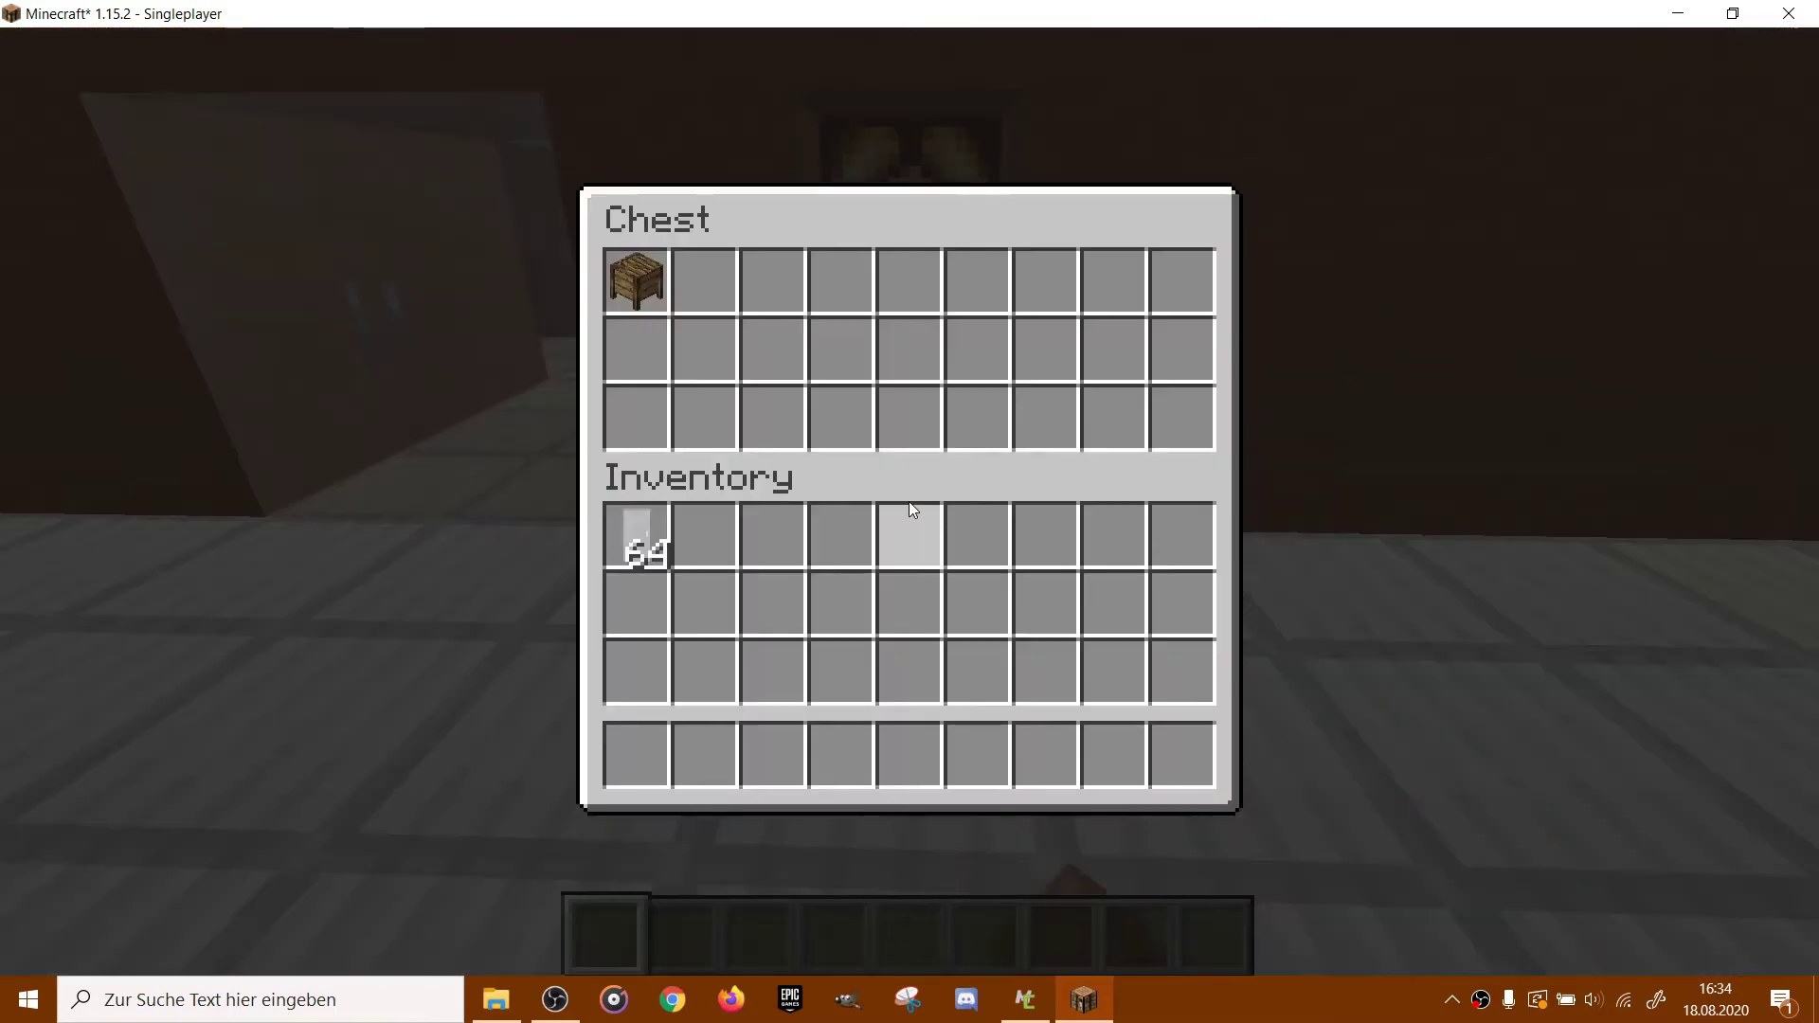
left_click(652, 283)
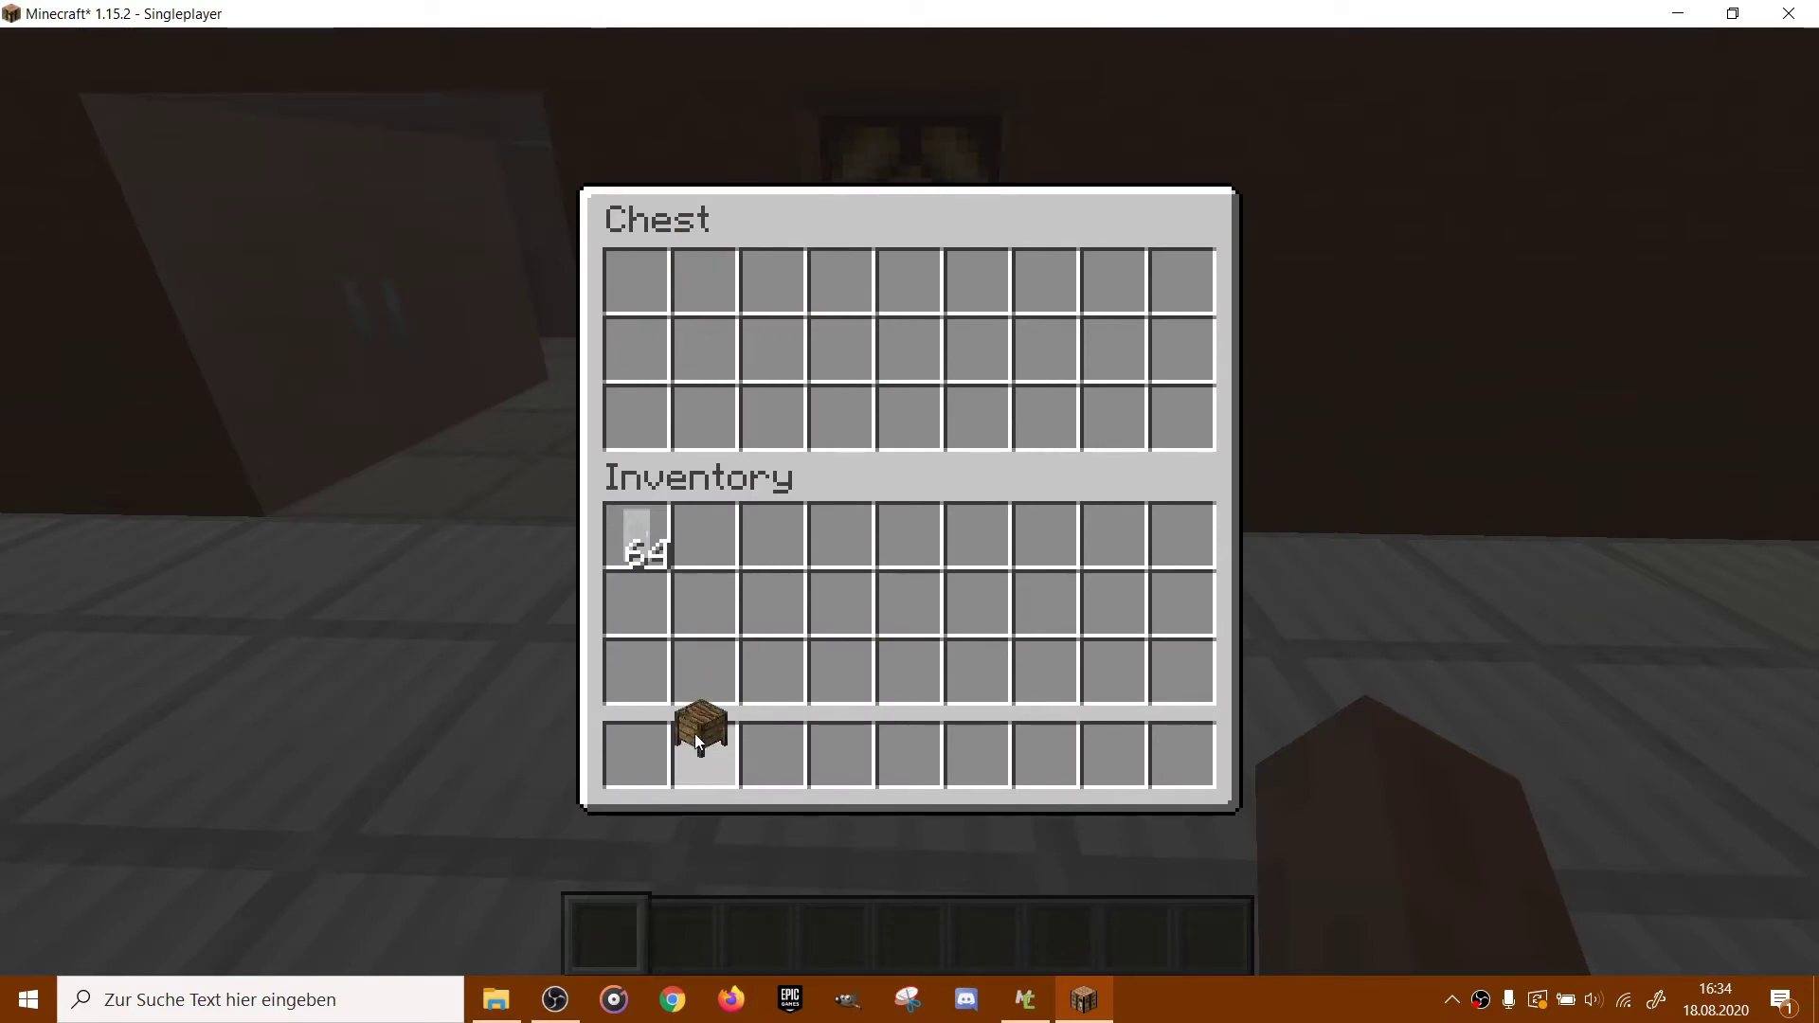
left_click(644, 756)
key("Escape")
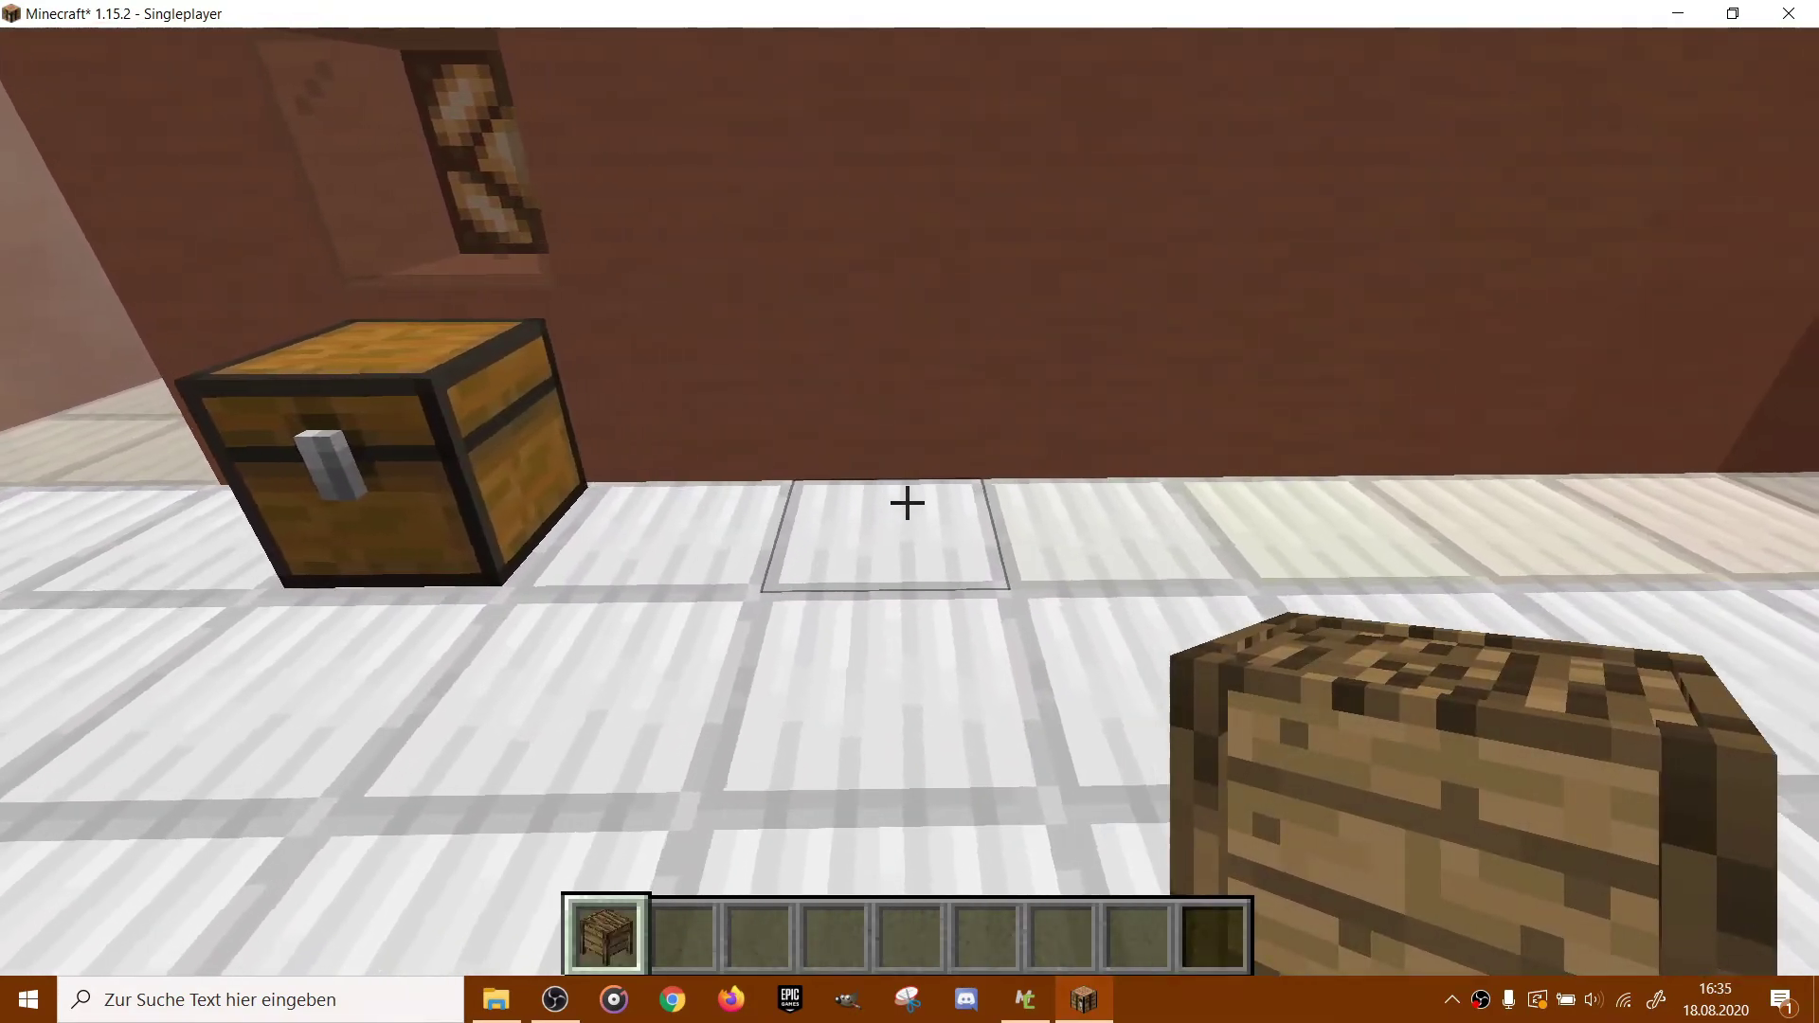
Place the wooden cabinet on the floor against the wall near the chest and open its storage with an empty hand.
right_click(907, 502)
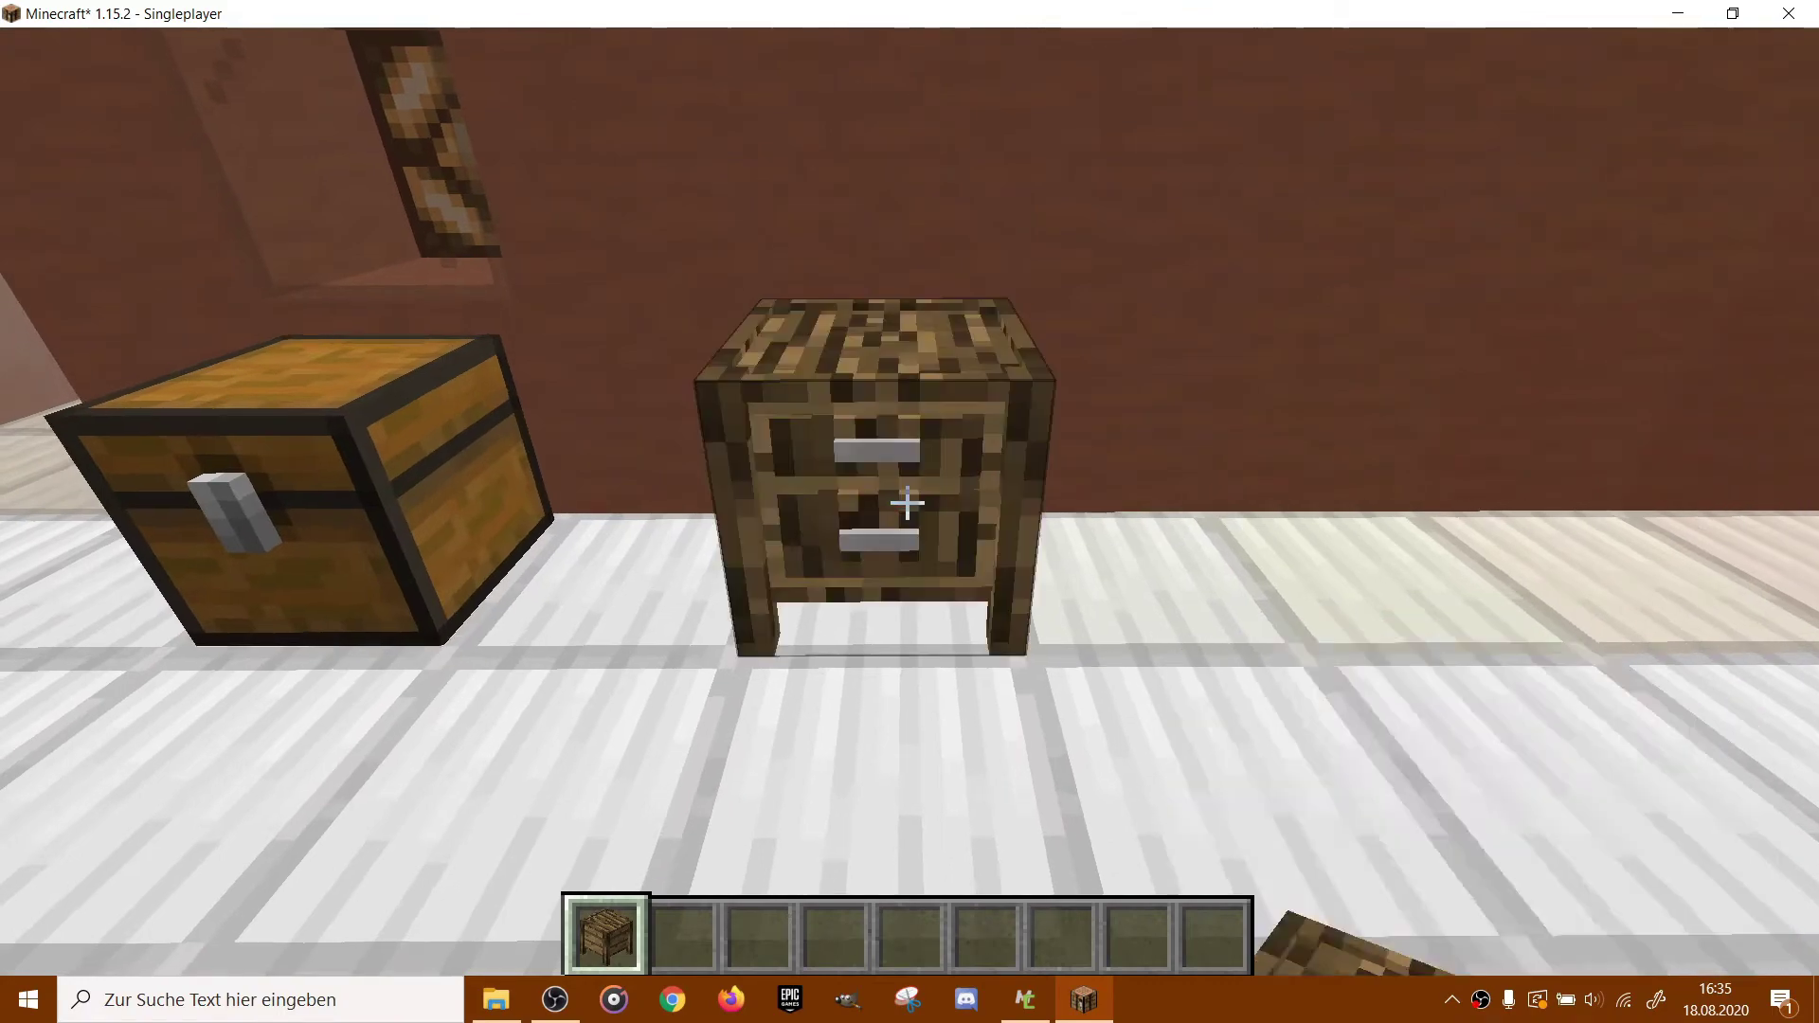
scroll(908, 503, "down", 1)
key("w")
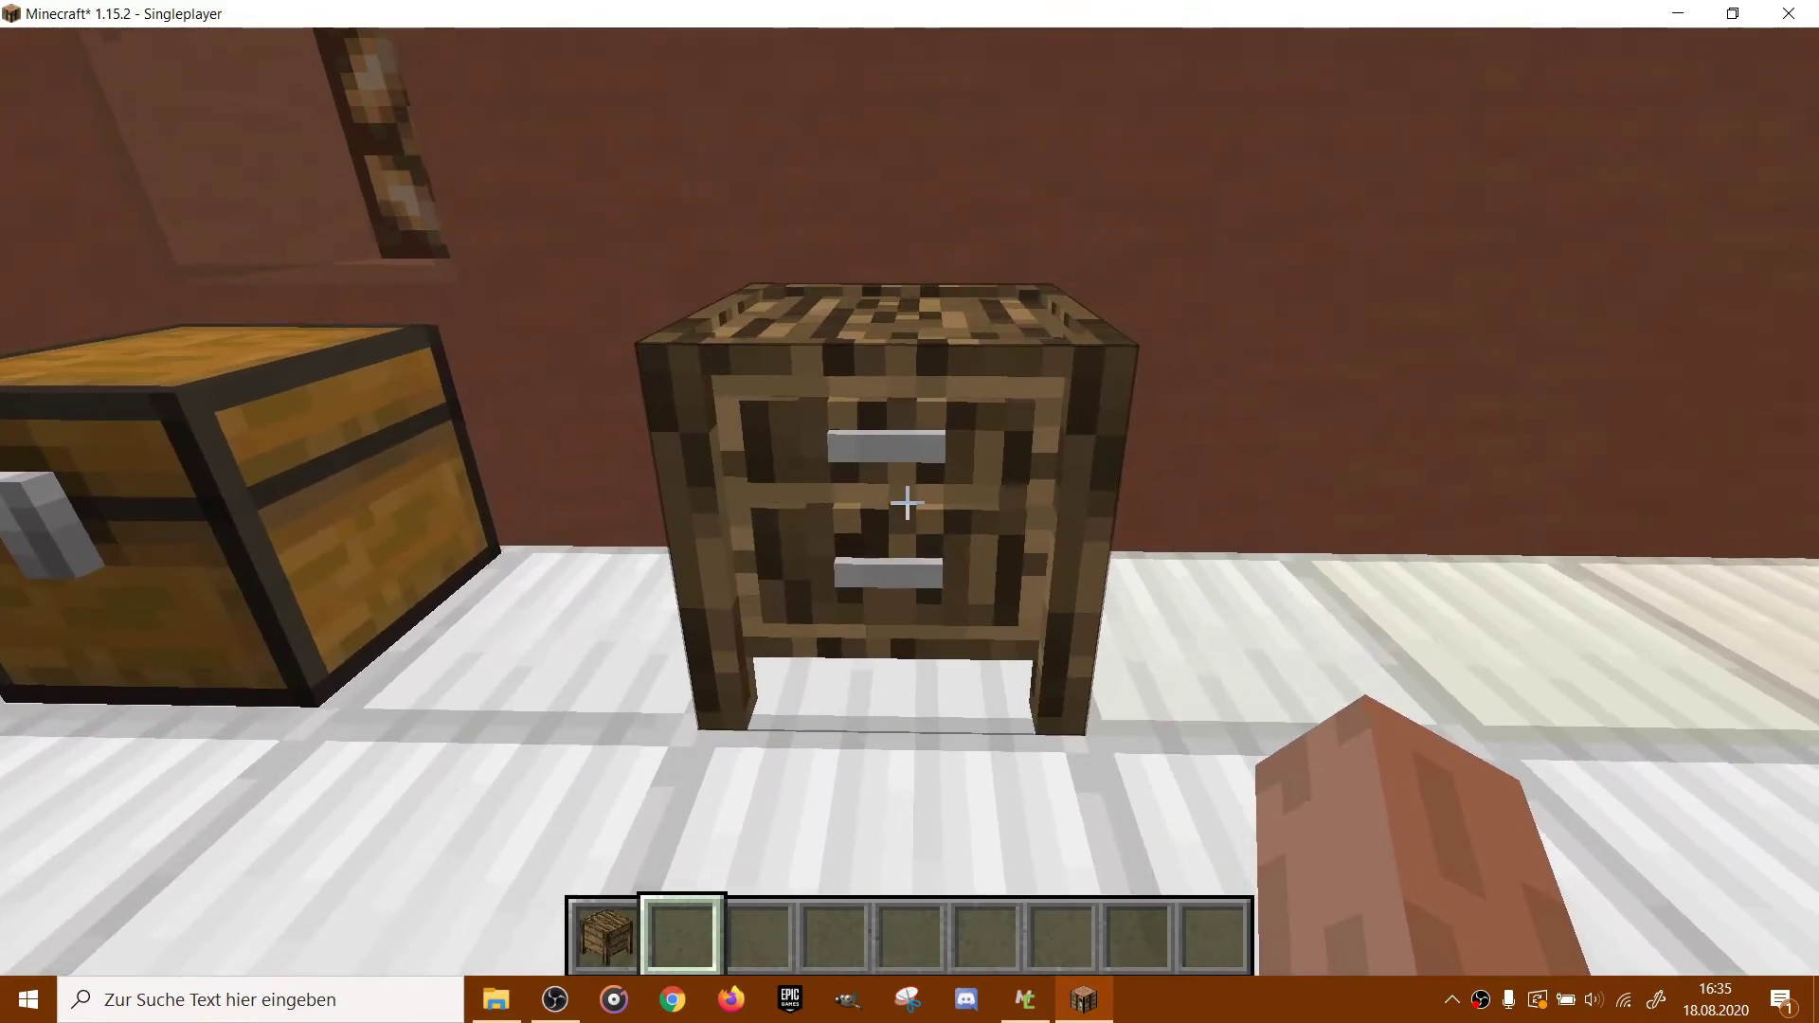
right_click(908, 502)
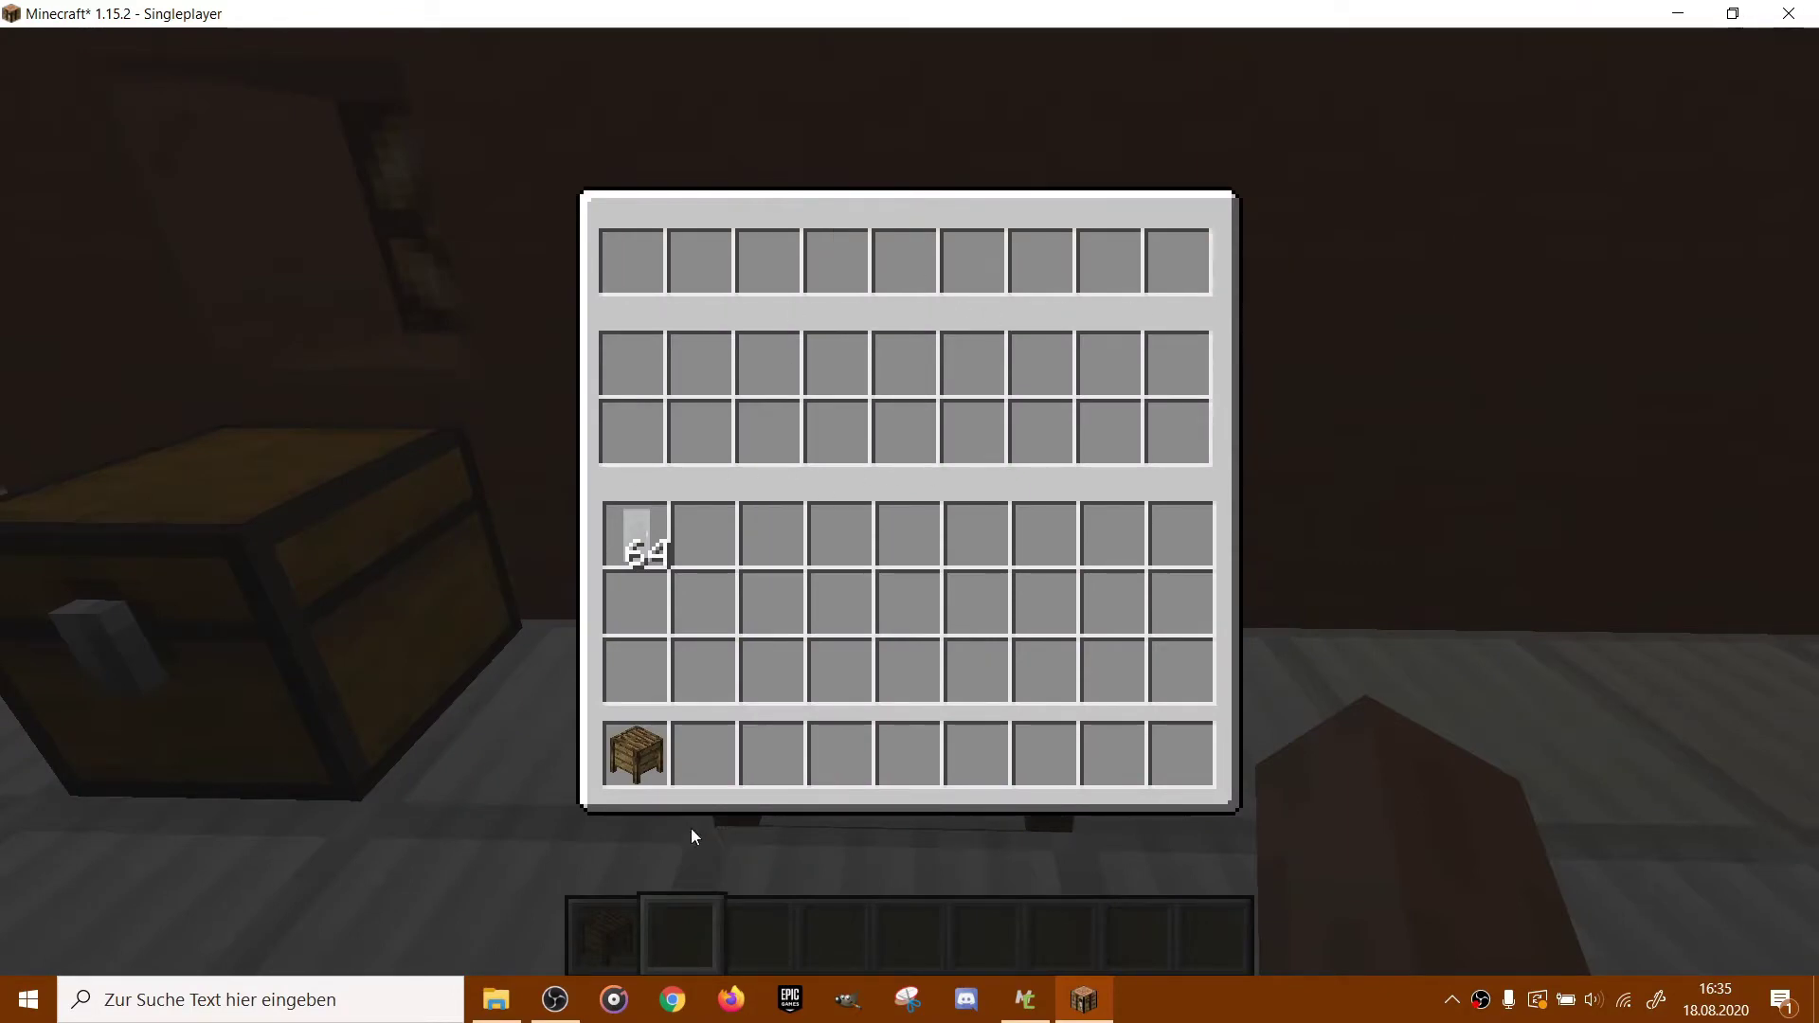
Store the spare cabinet and the stack of 64 panes in the placed cabinet, spreading the panes over its slots.
left_click(643, 749, "shift")
left_click(627, 542, "shift")
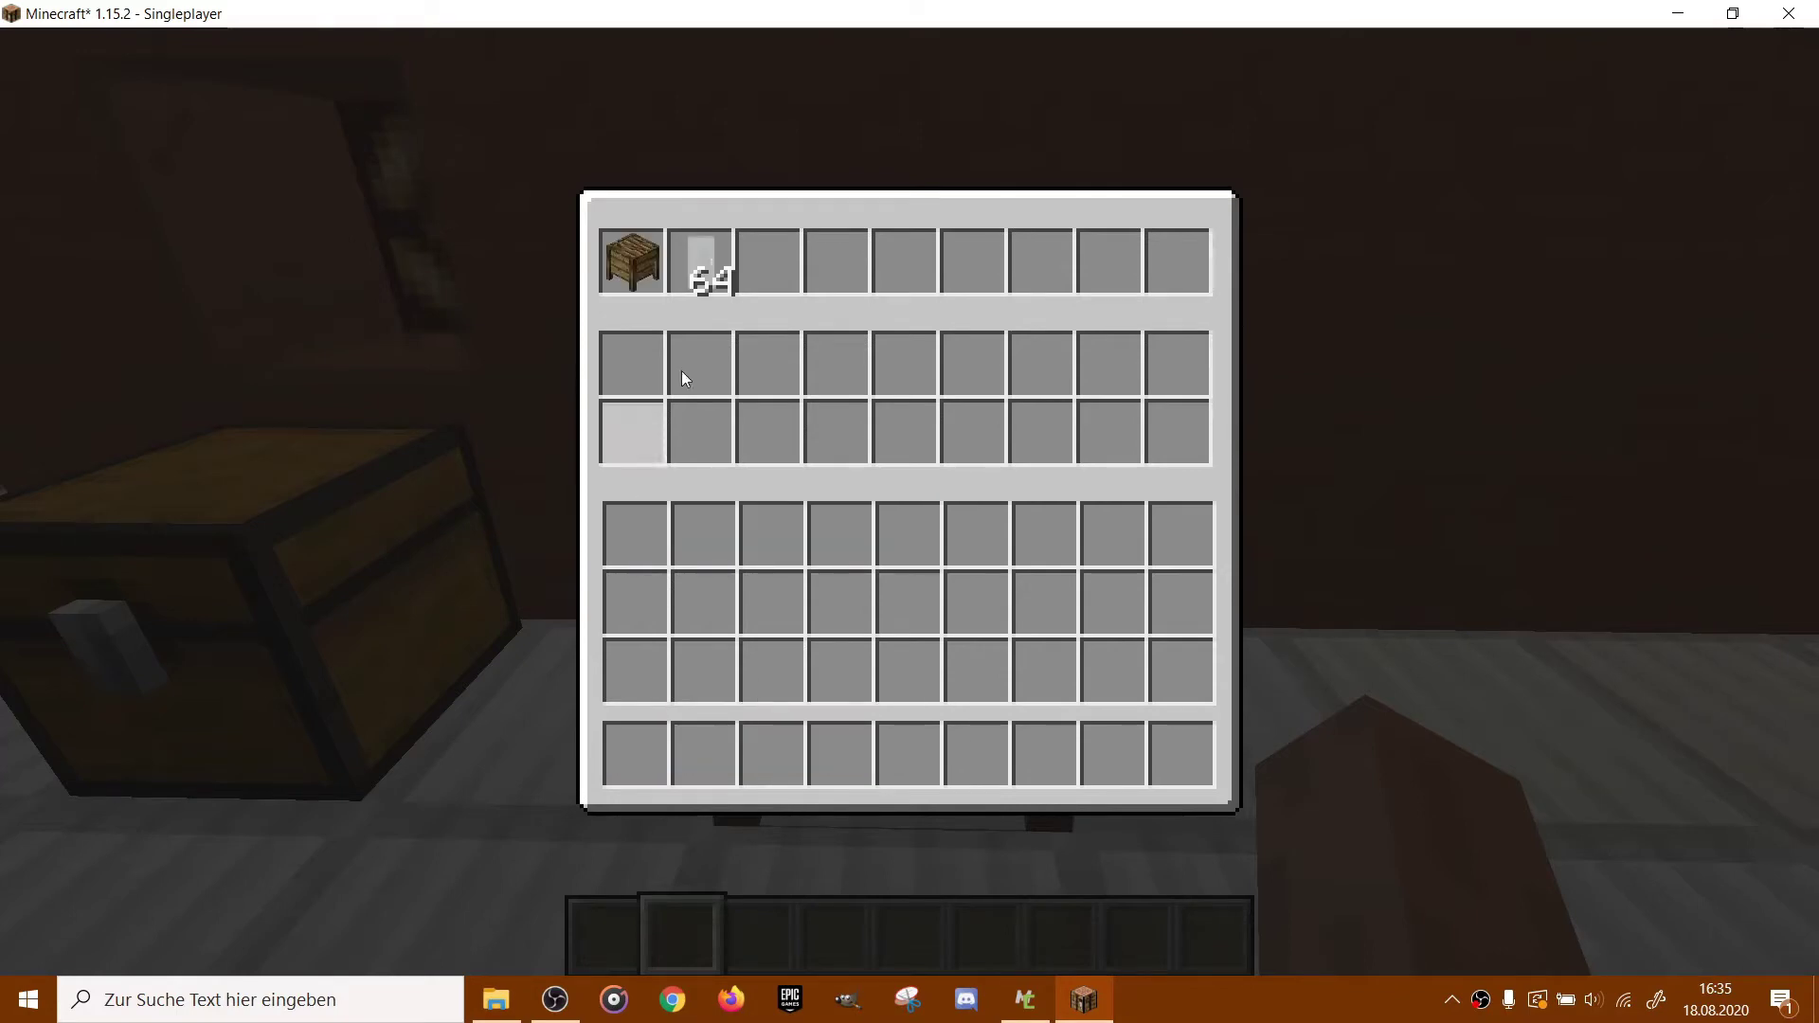
left_click(701, 261)
left_click(635, 365)
mouse_move(737, 360)
left_mouse_down()
mouse_move(546, 400)
mouse_move(1002, 296)
mouse_move(1395, 269)
left_mouse_up()
left_click(662, 531)
key("e")
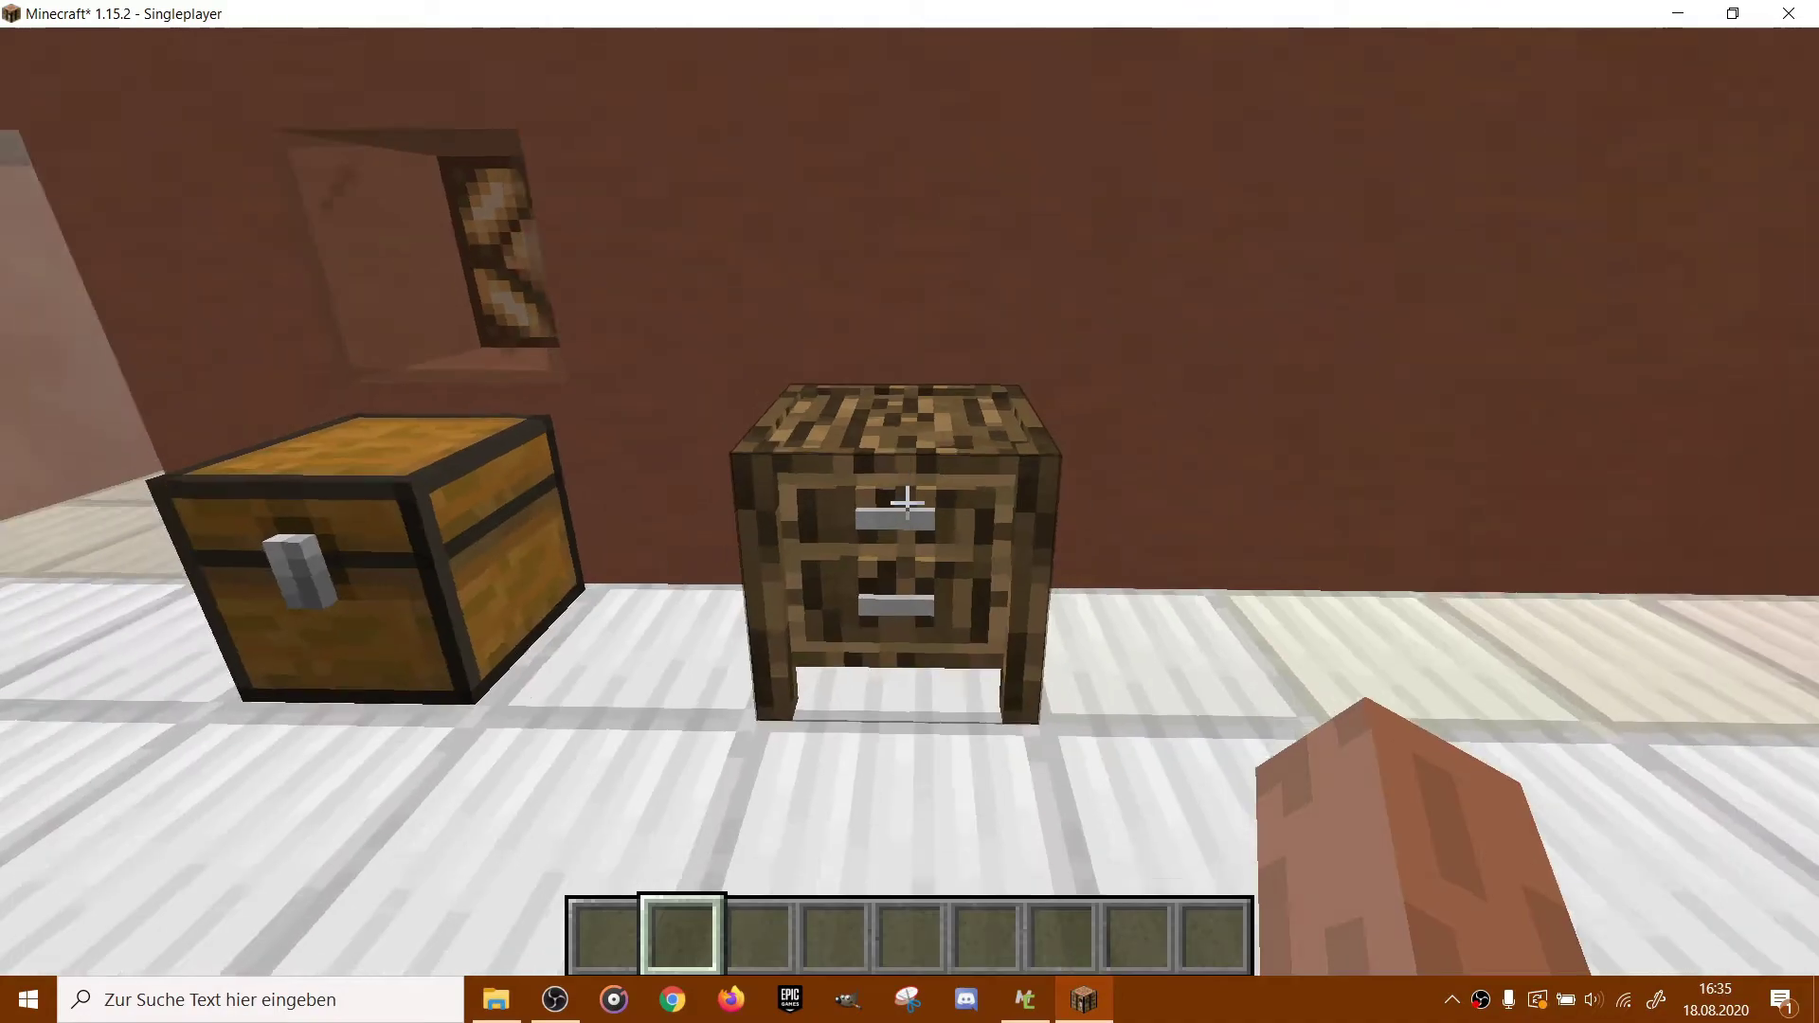
Break the filled cabinet so it drops its contents, and look over the dropped items.
left_click(910, 512)
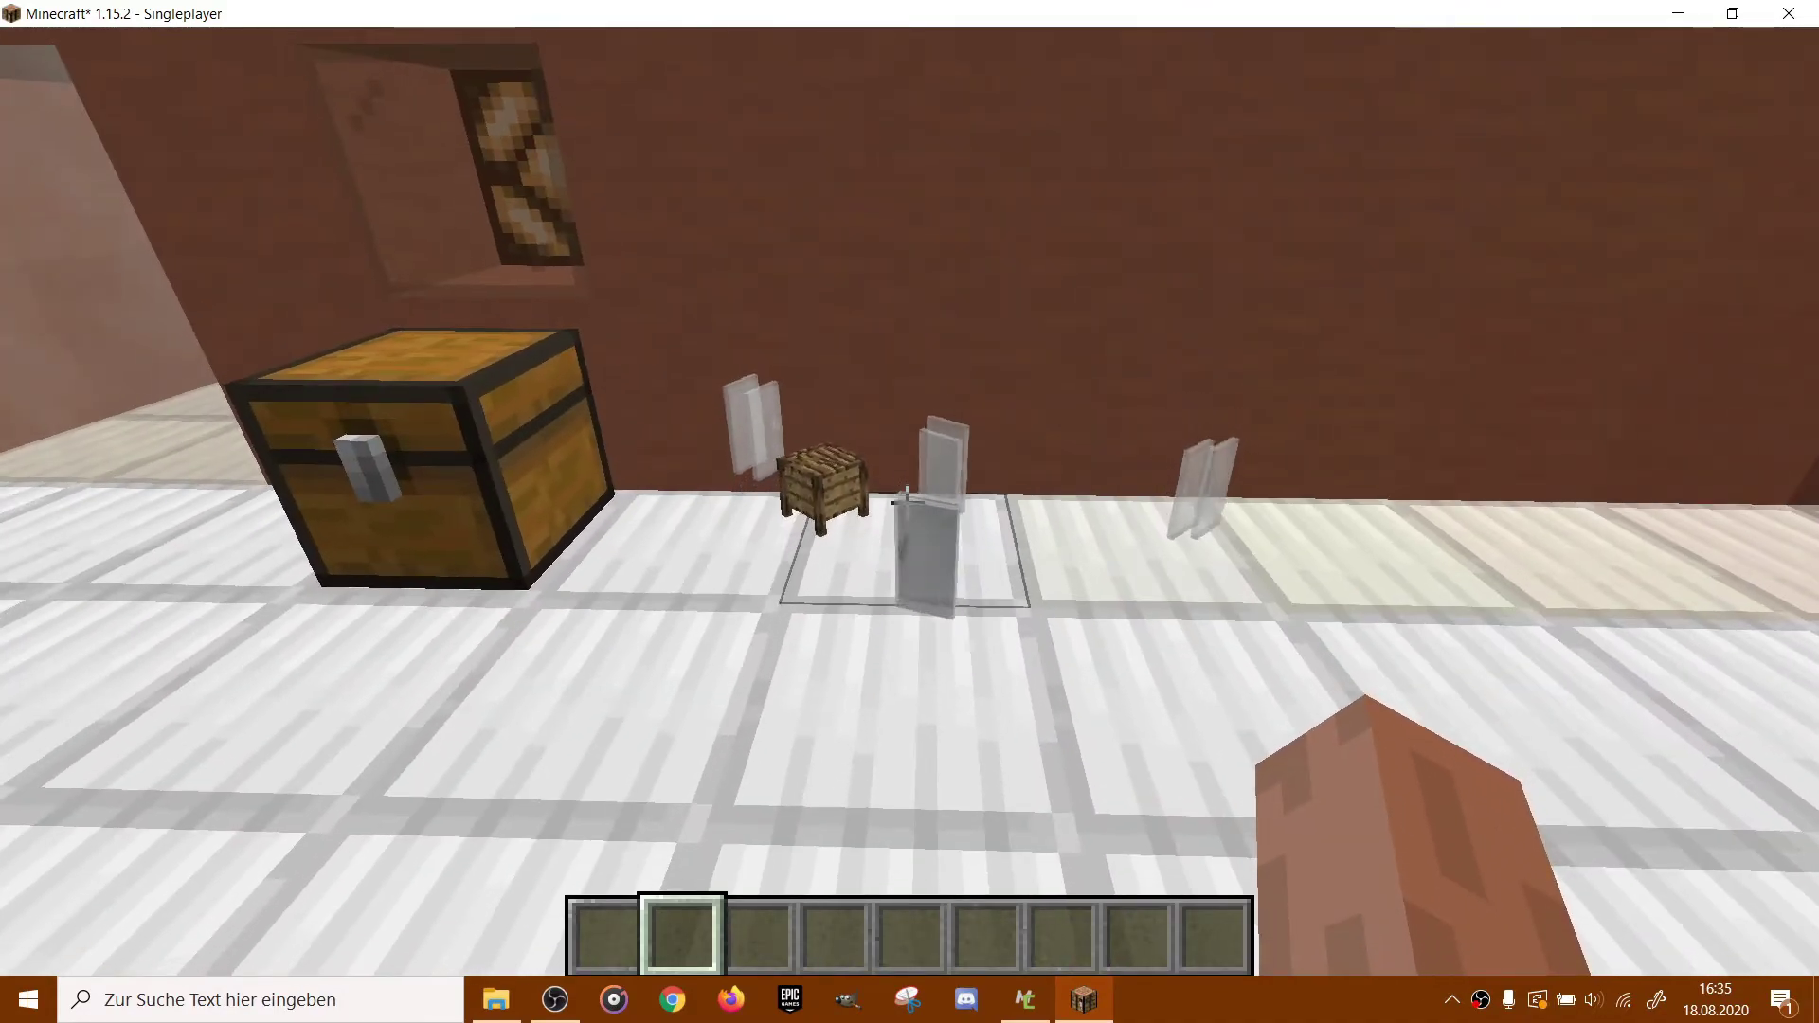
key("w")
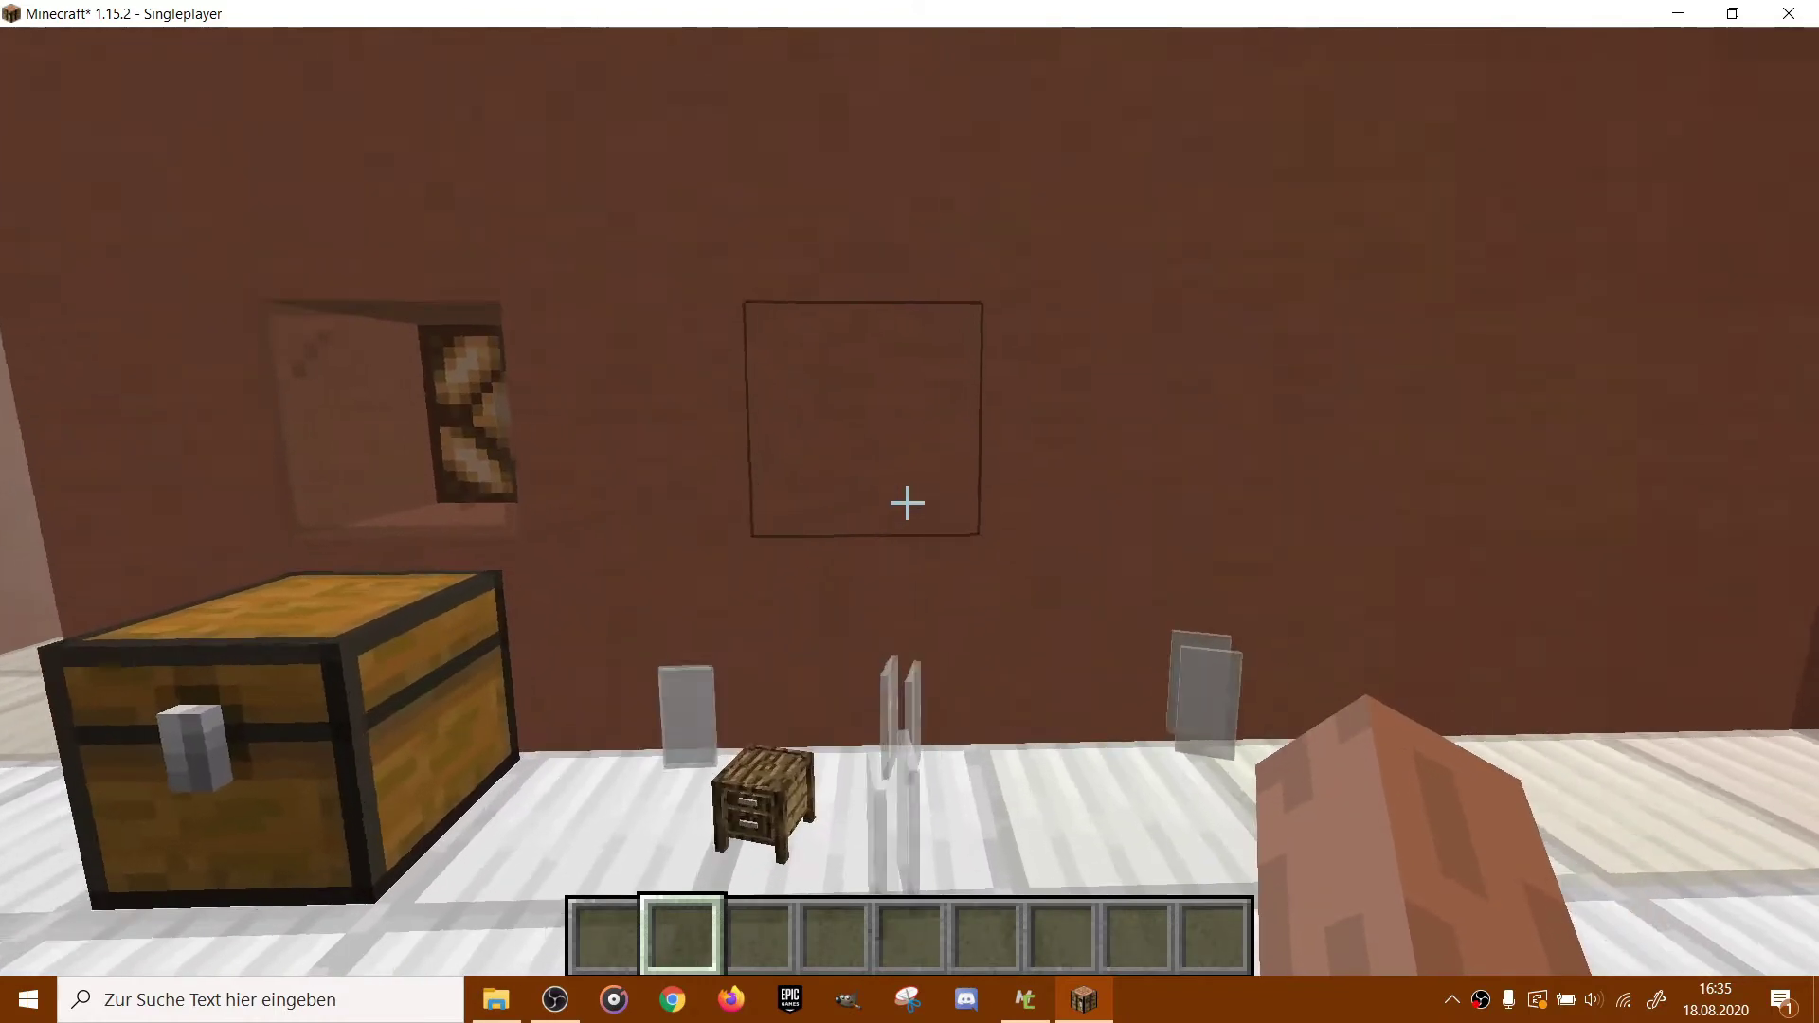
key("s")
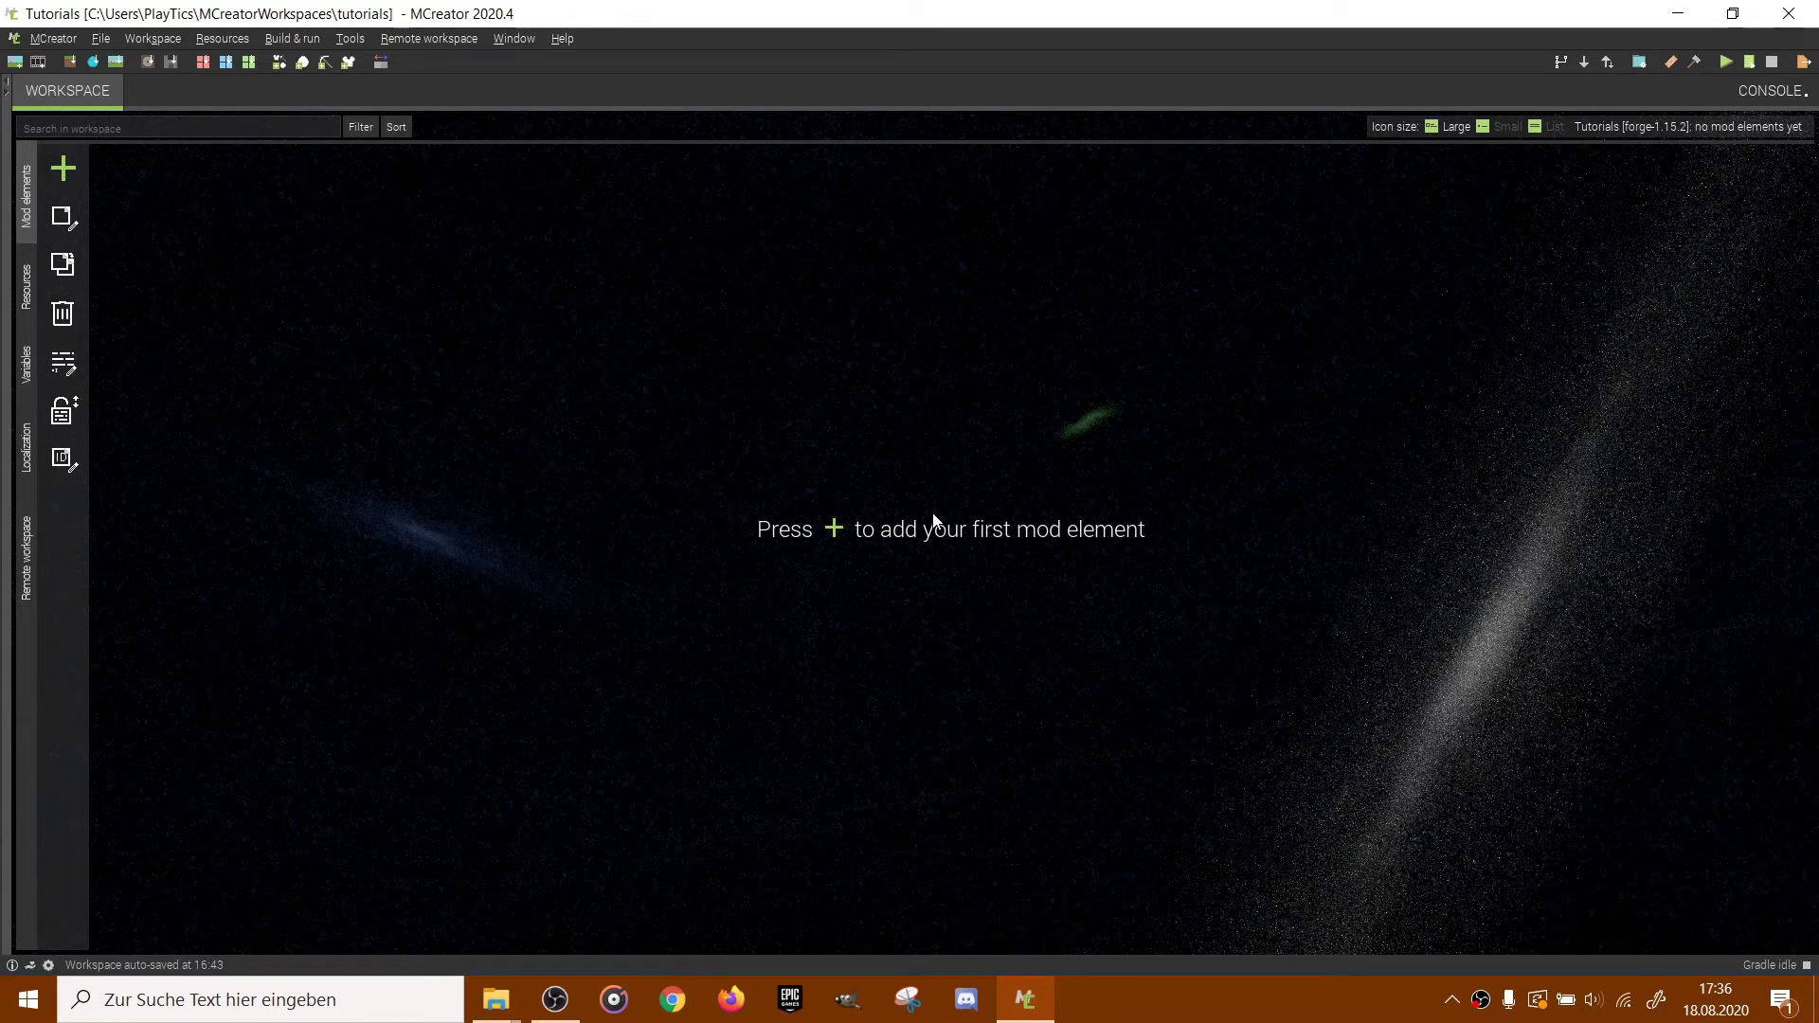
In MCreator, create a new block mod element named Schrank.
left_click(66, 168)
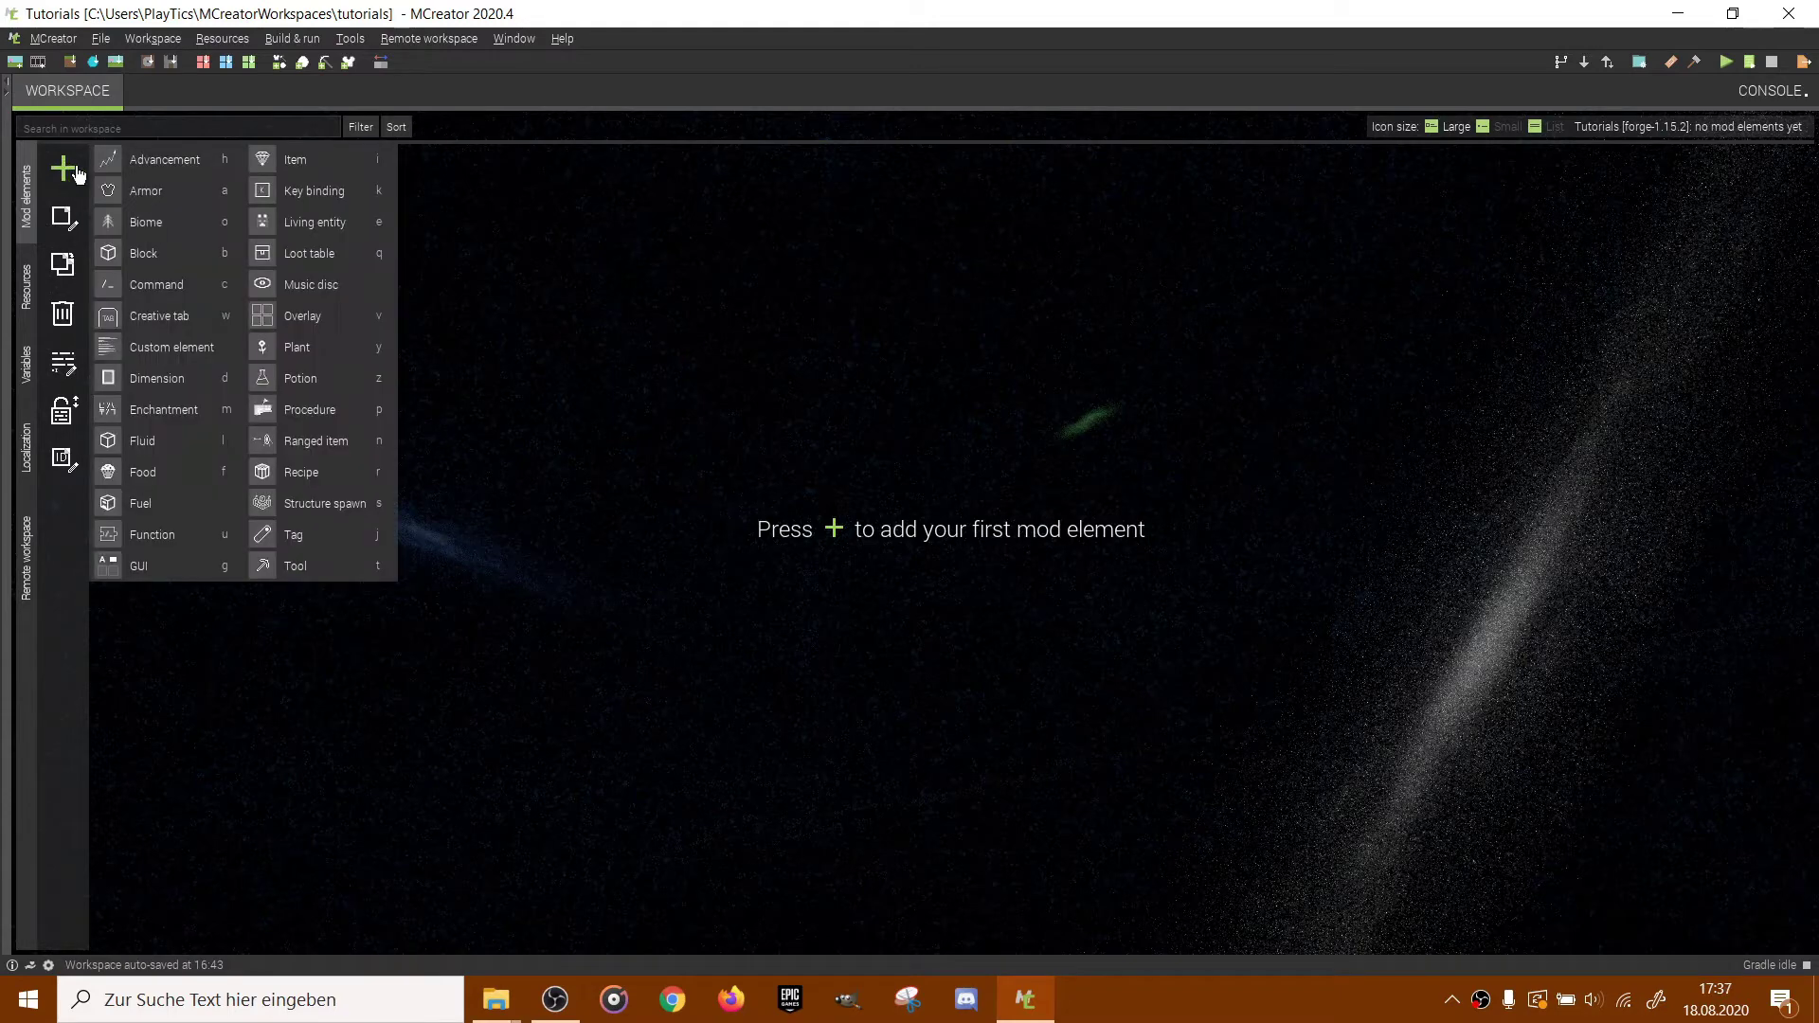
left_click(160, 261)
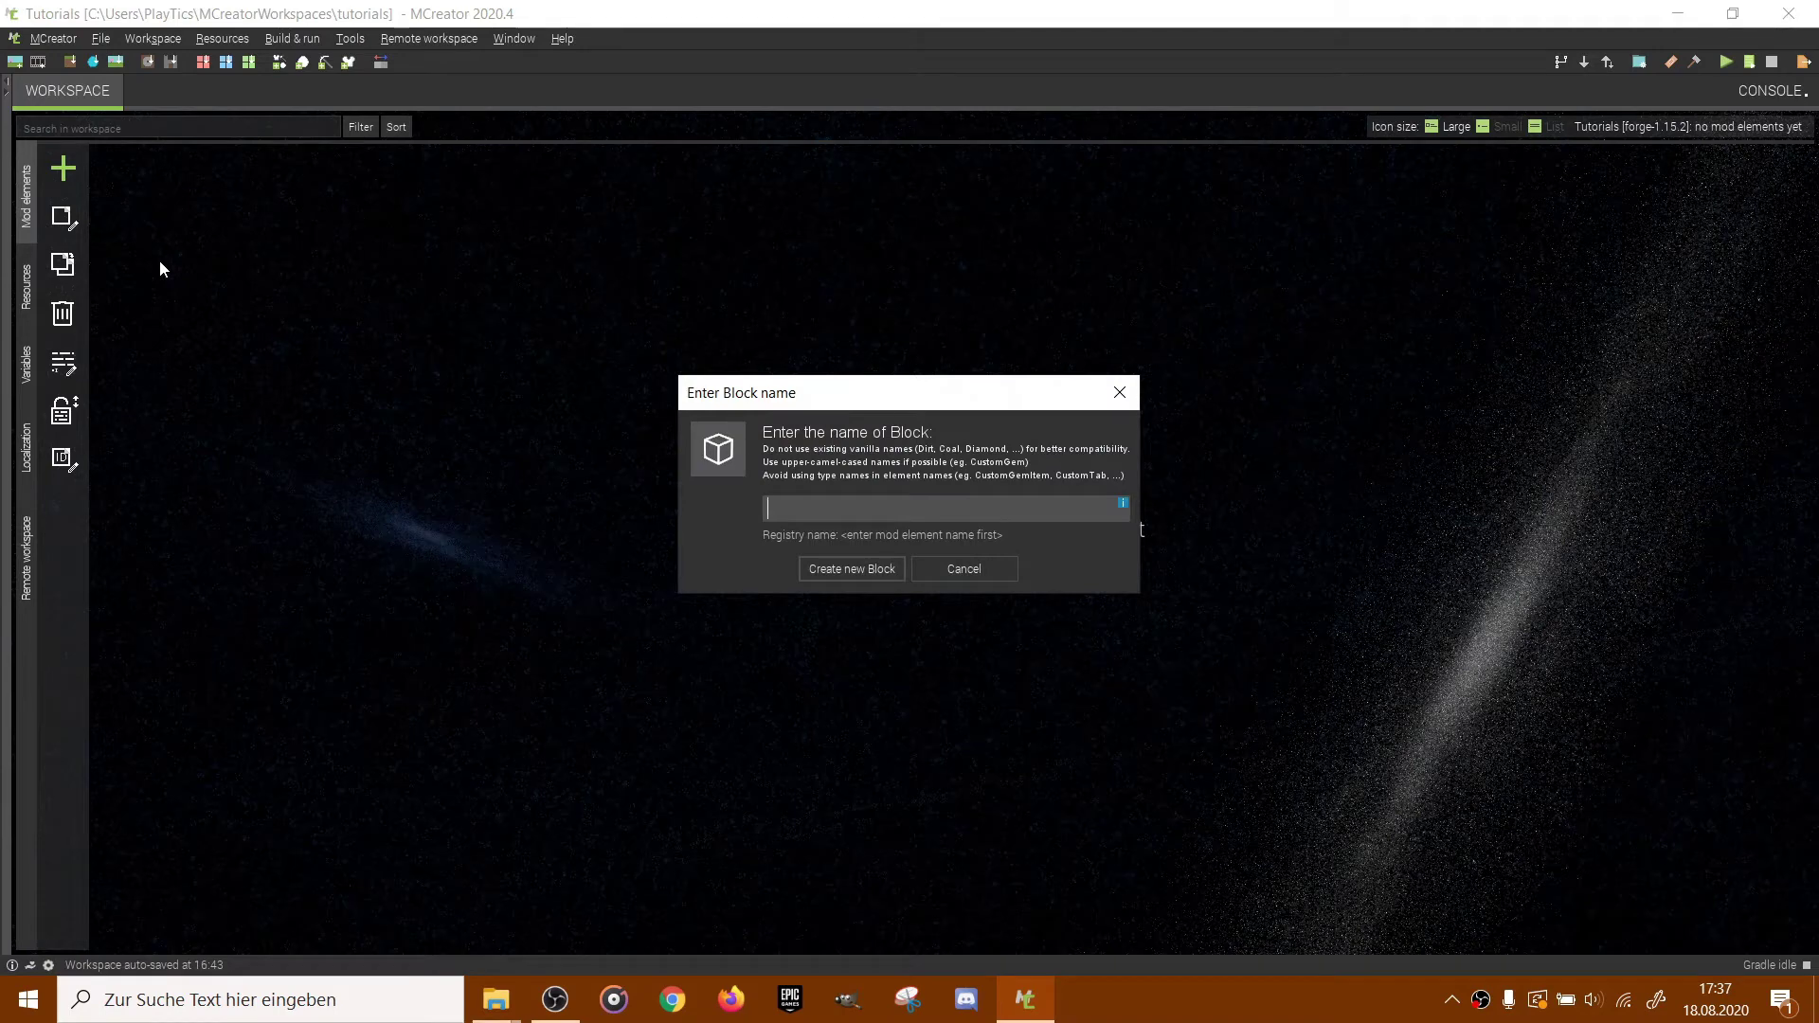
type("SCHRAN")
key("BackSpace")
key("BackSpace")
key("BackSpace")
key("BackSpace")
key("BackSpace")
key("BackSpace")
type("Schrank")
key("Return")
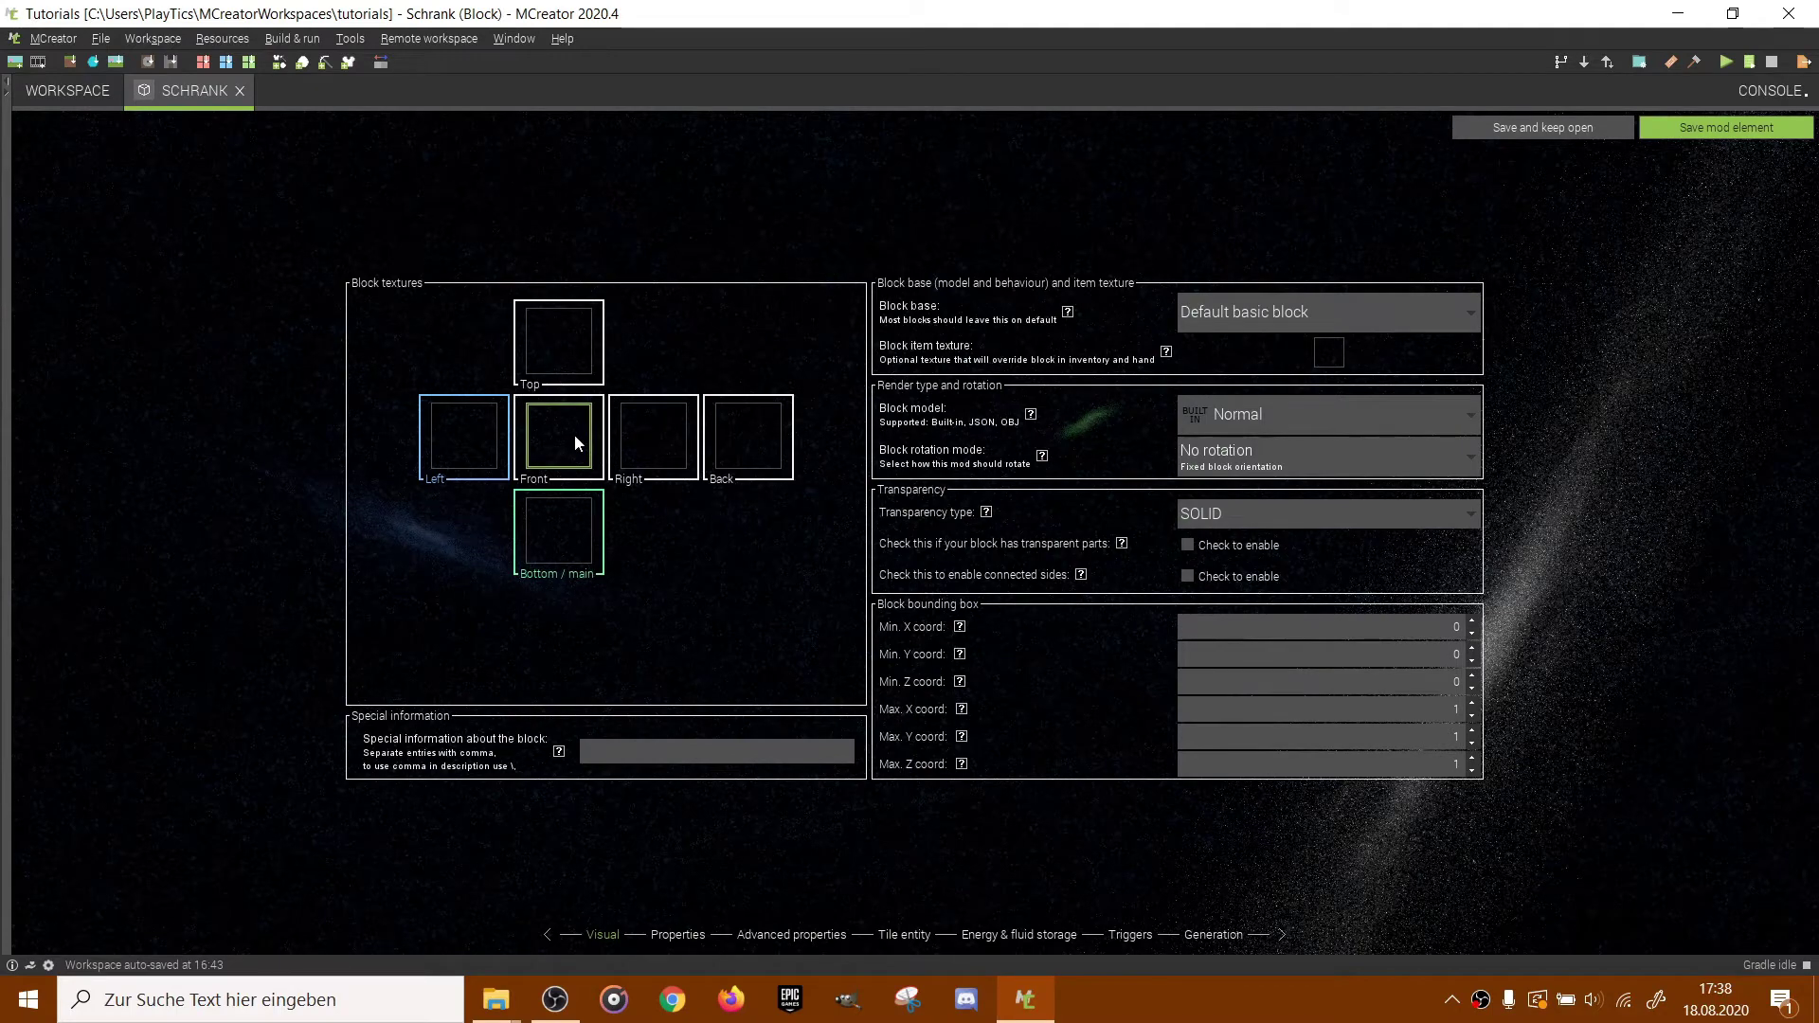
Import log_oak.png from the Texturen Modelle folder as a block texture and assign it to the block's back face.
left_click(748, 441)
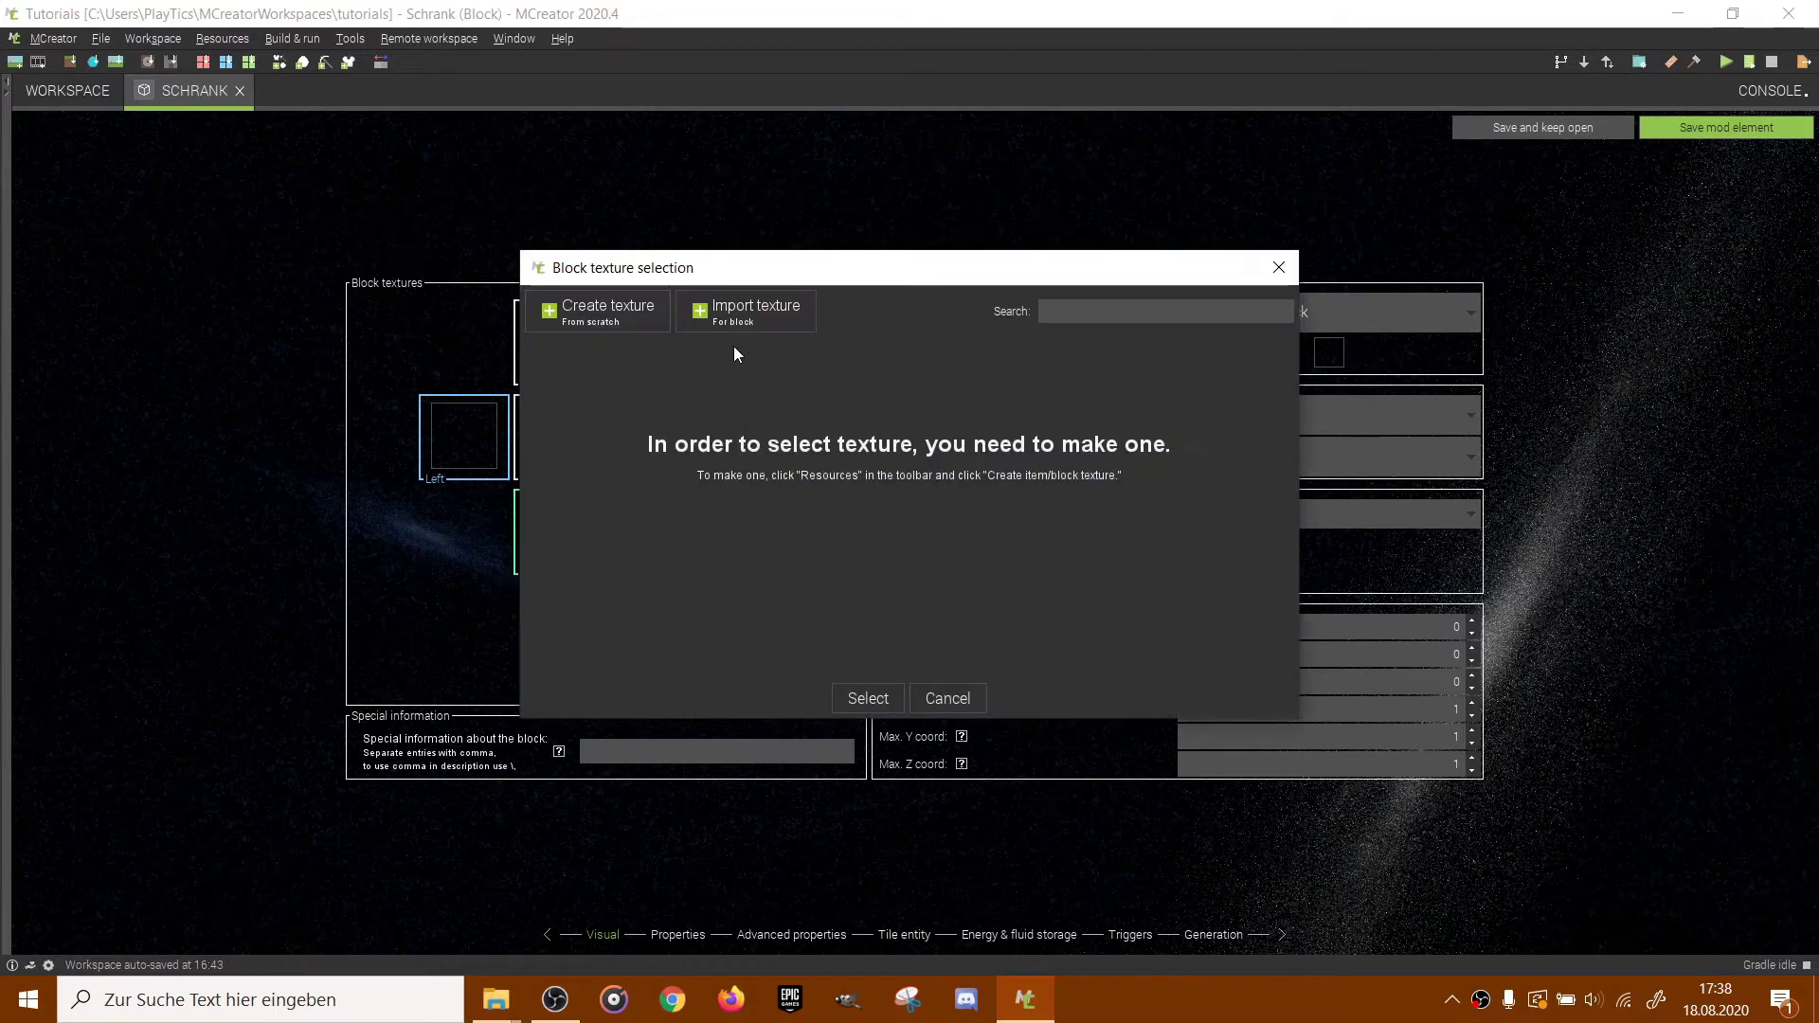
left_click(760, 300)
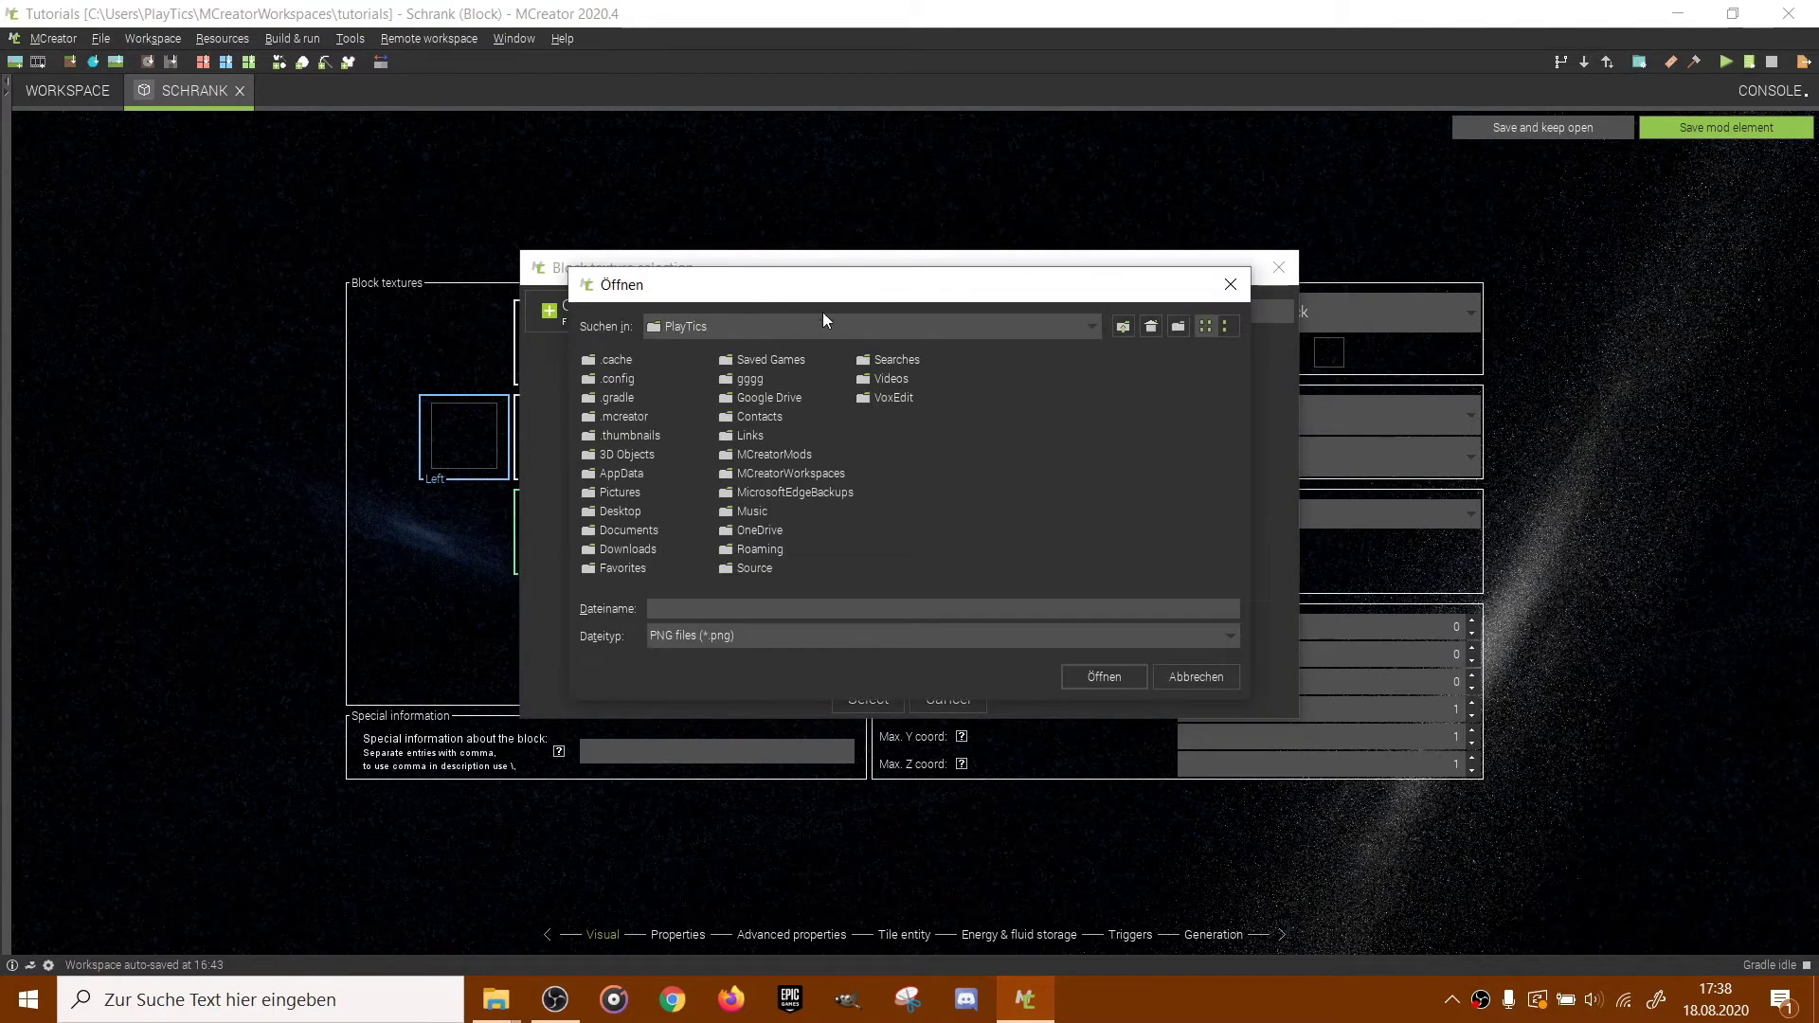
left_click(1150, 326)
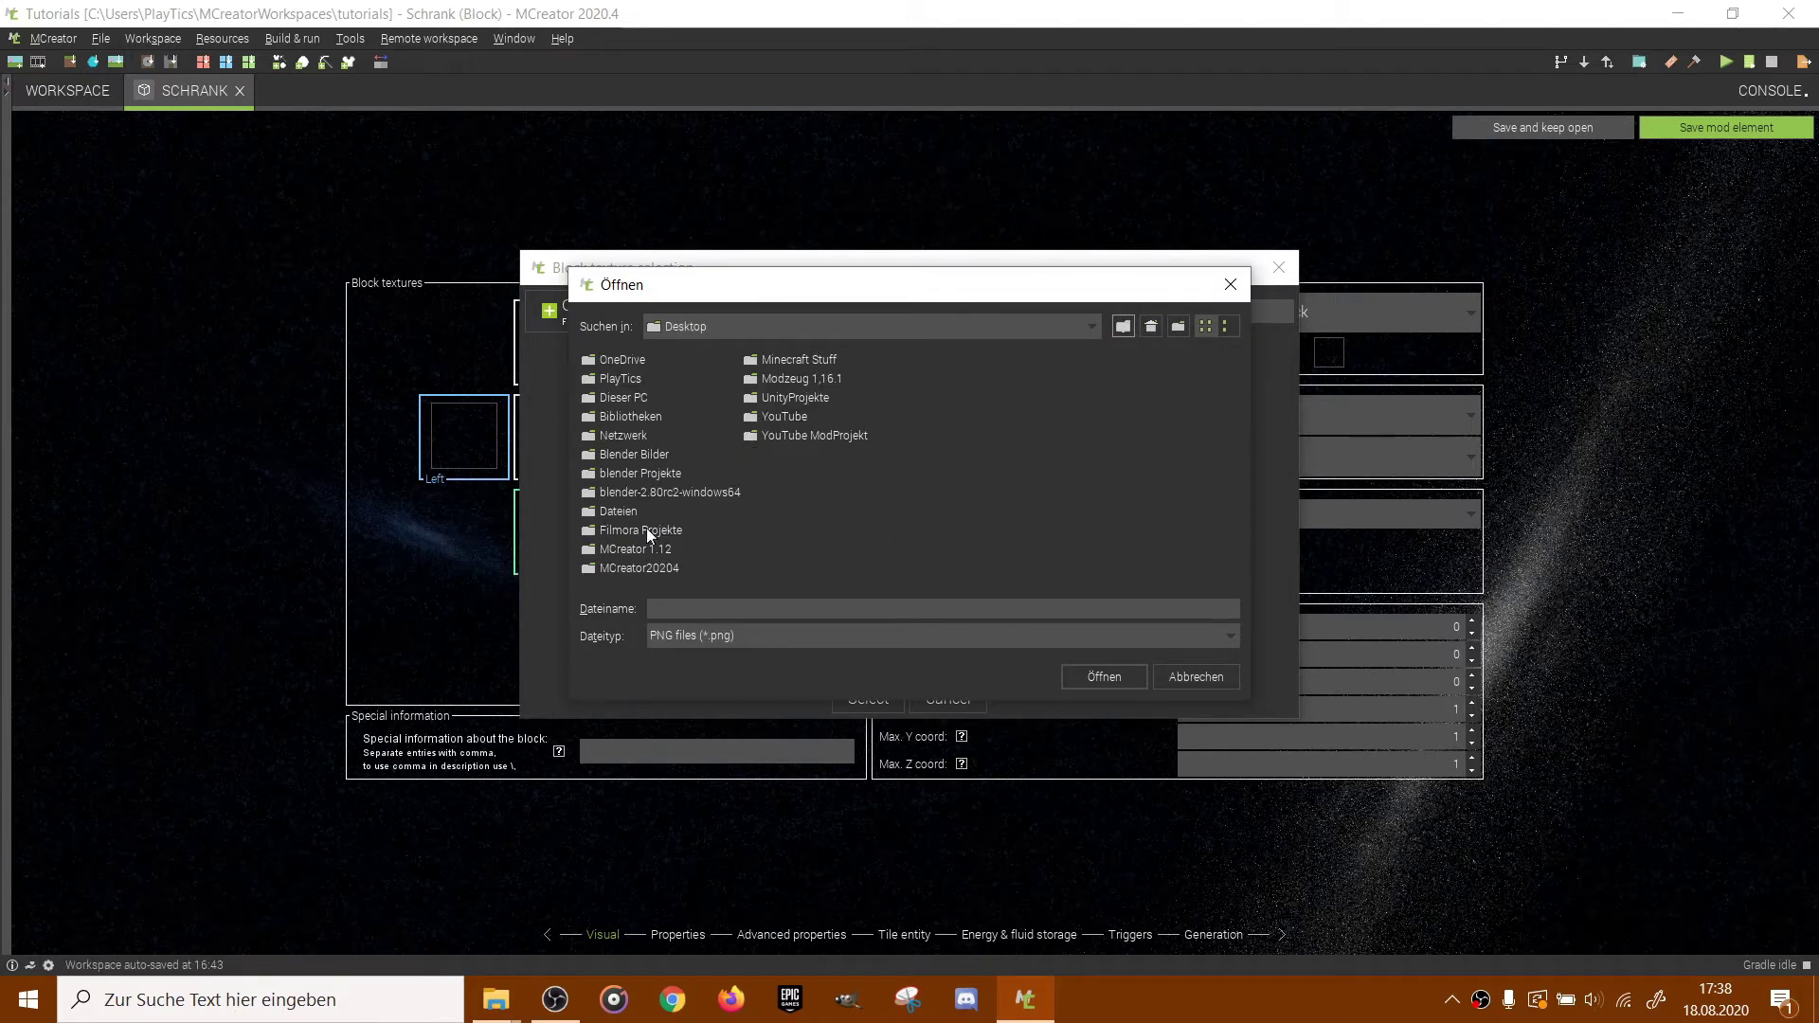
double_click(621, 475)
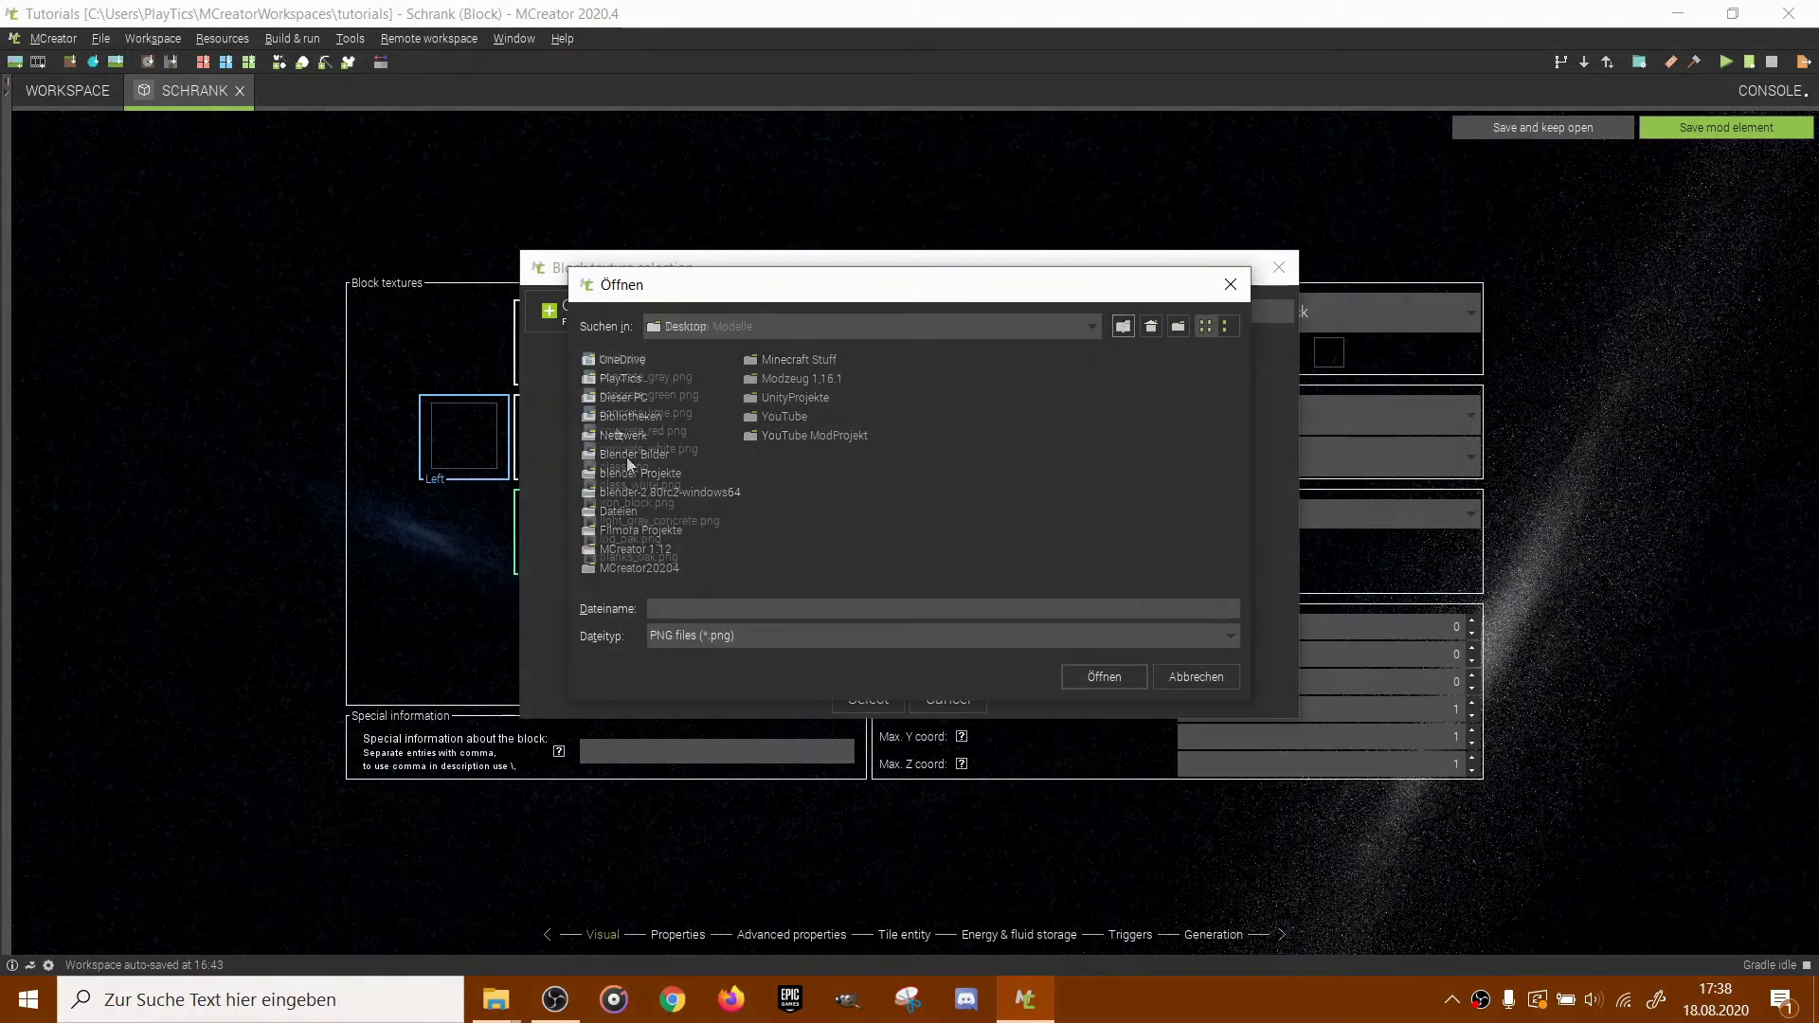
double_click(630, 447)
double_click(650, 536)
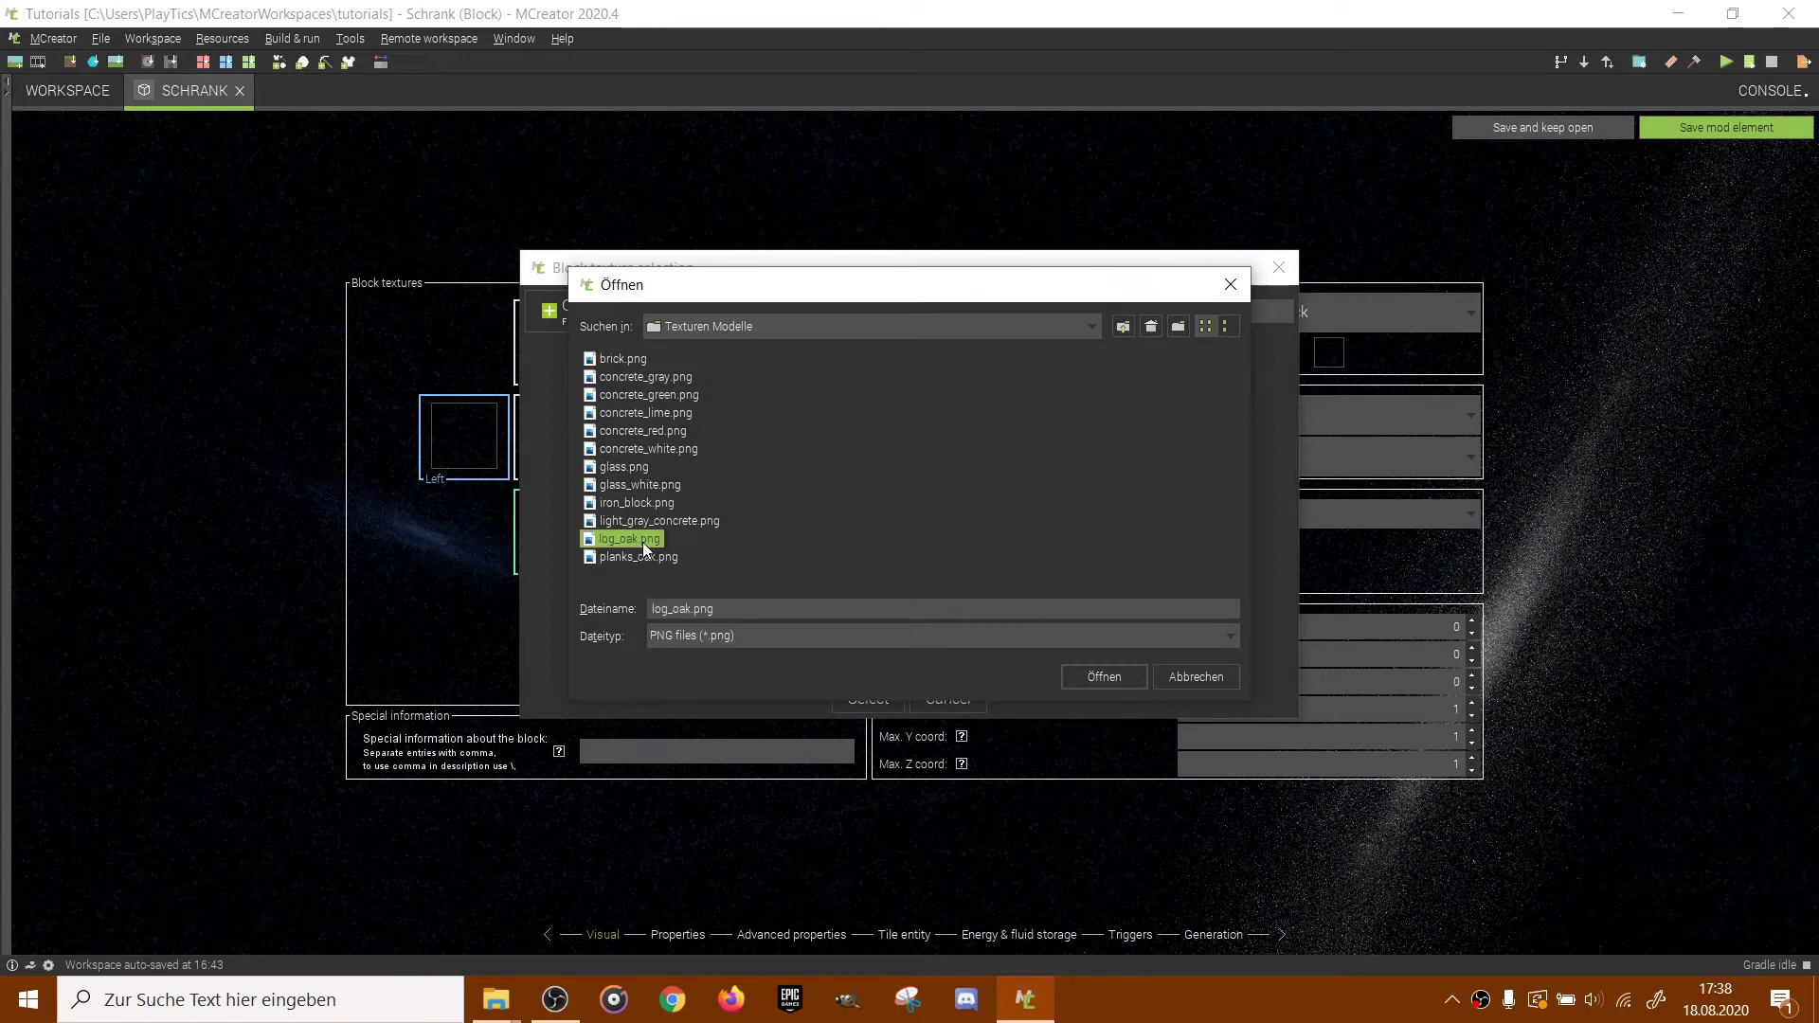
double_click(536, 366)
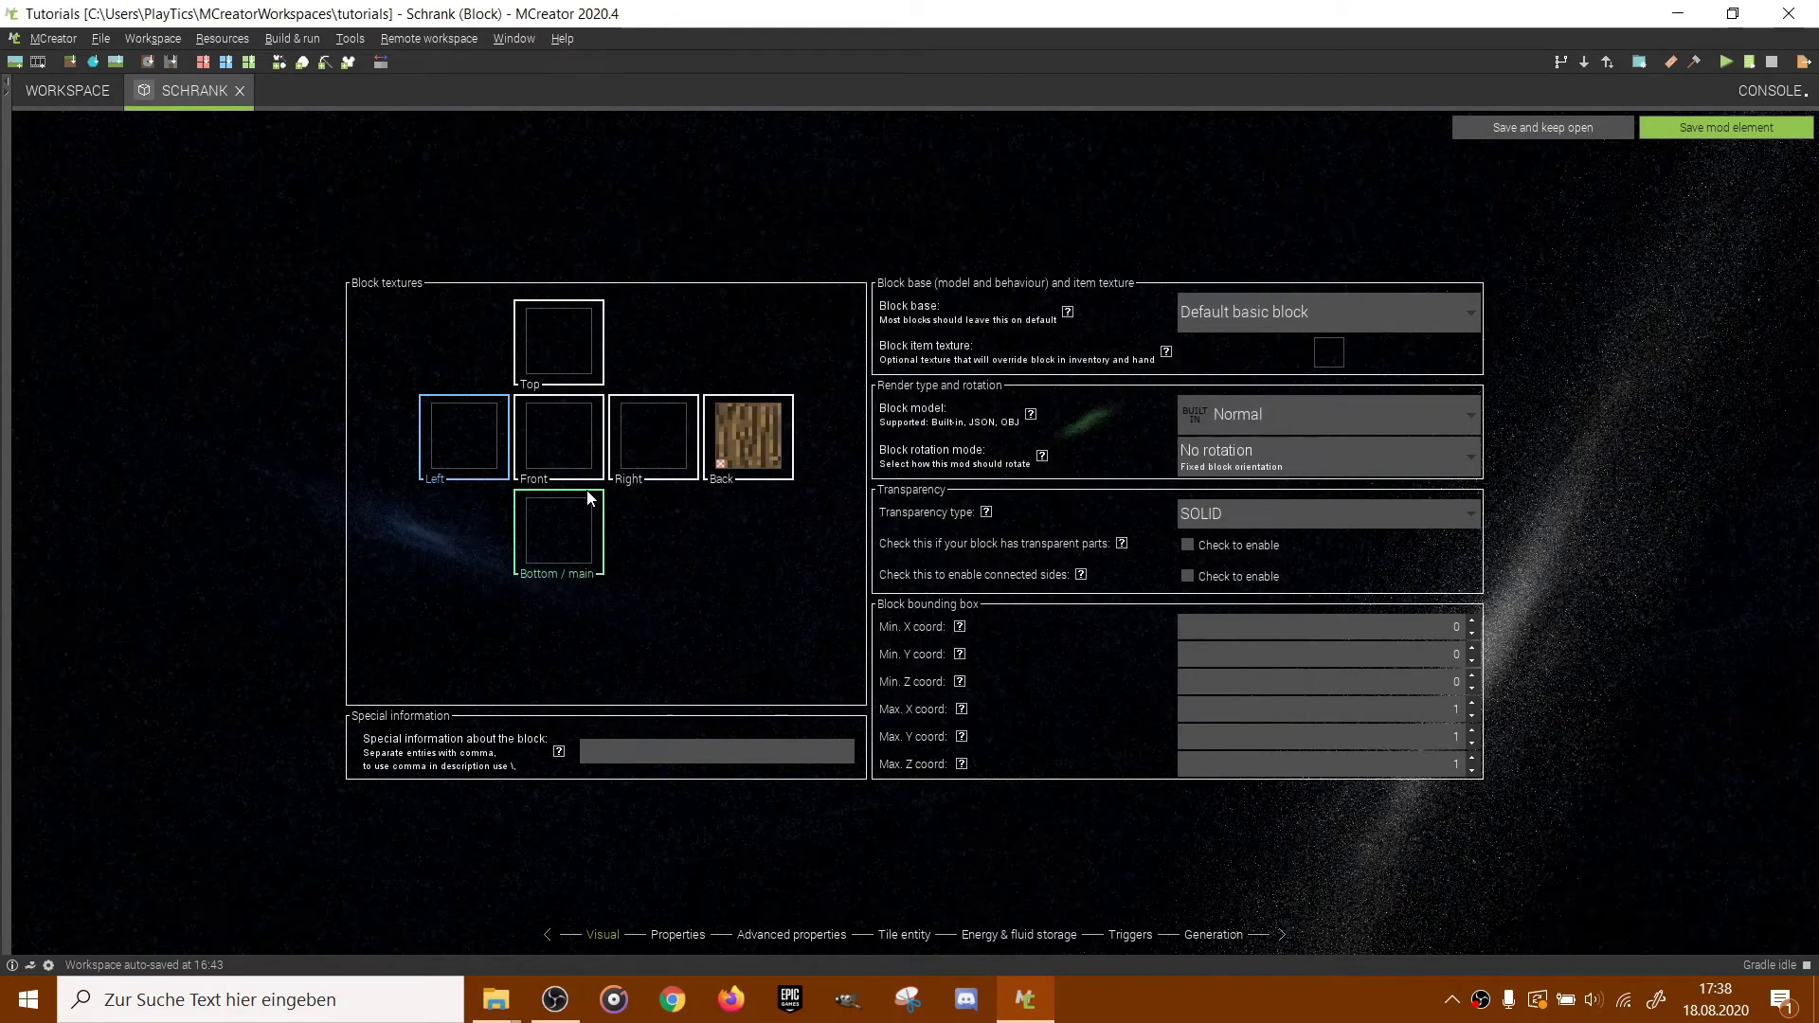
Assign the log_oak texture to the block's right, front, left, top and bottom faces.
left_click(656, 432)
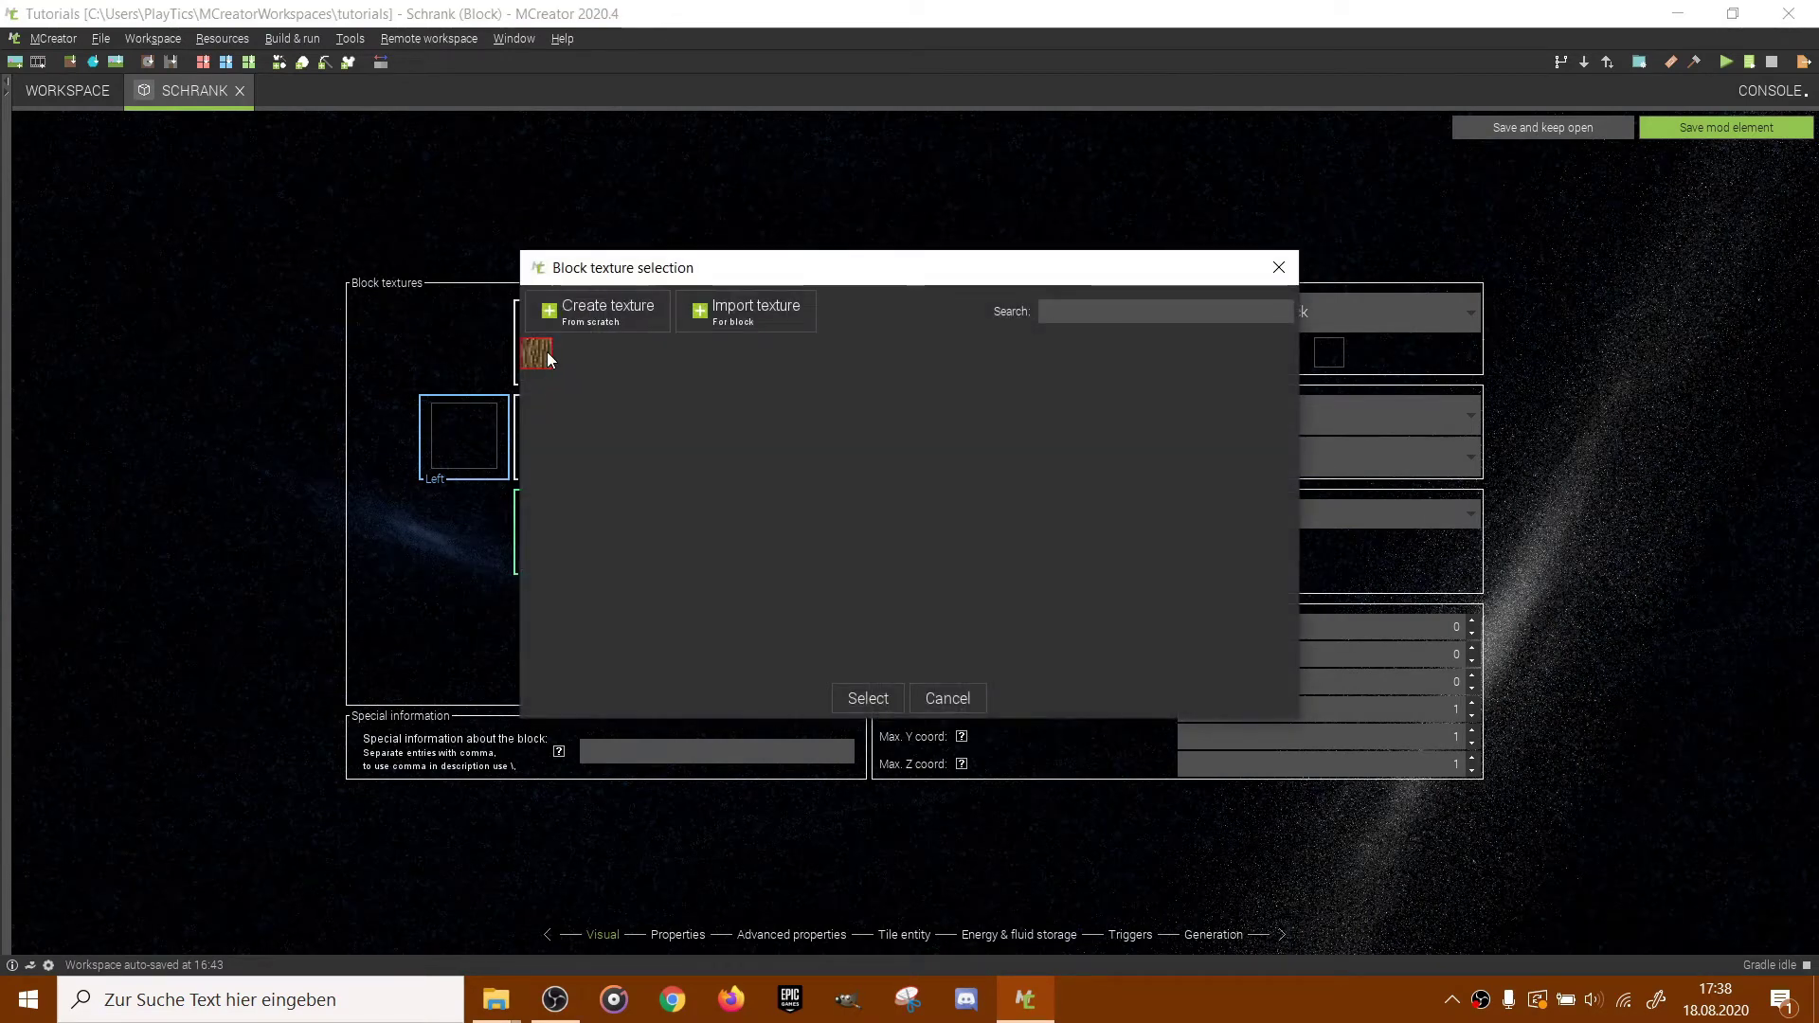
double_click(536, 364)
left_click(552, 432)
double_click(537, 355)
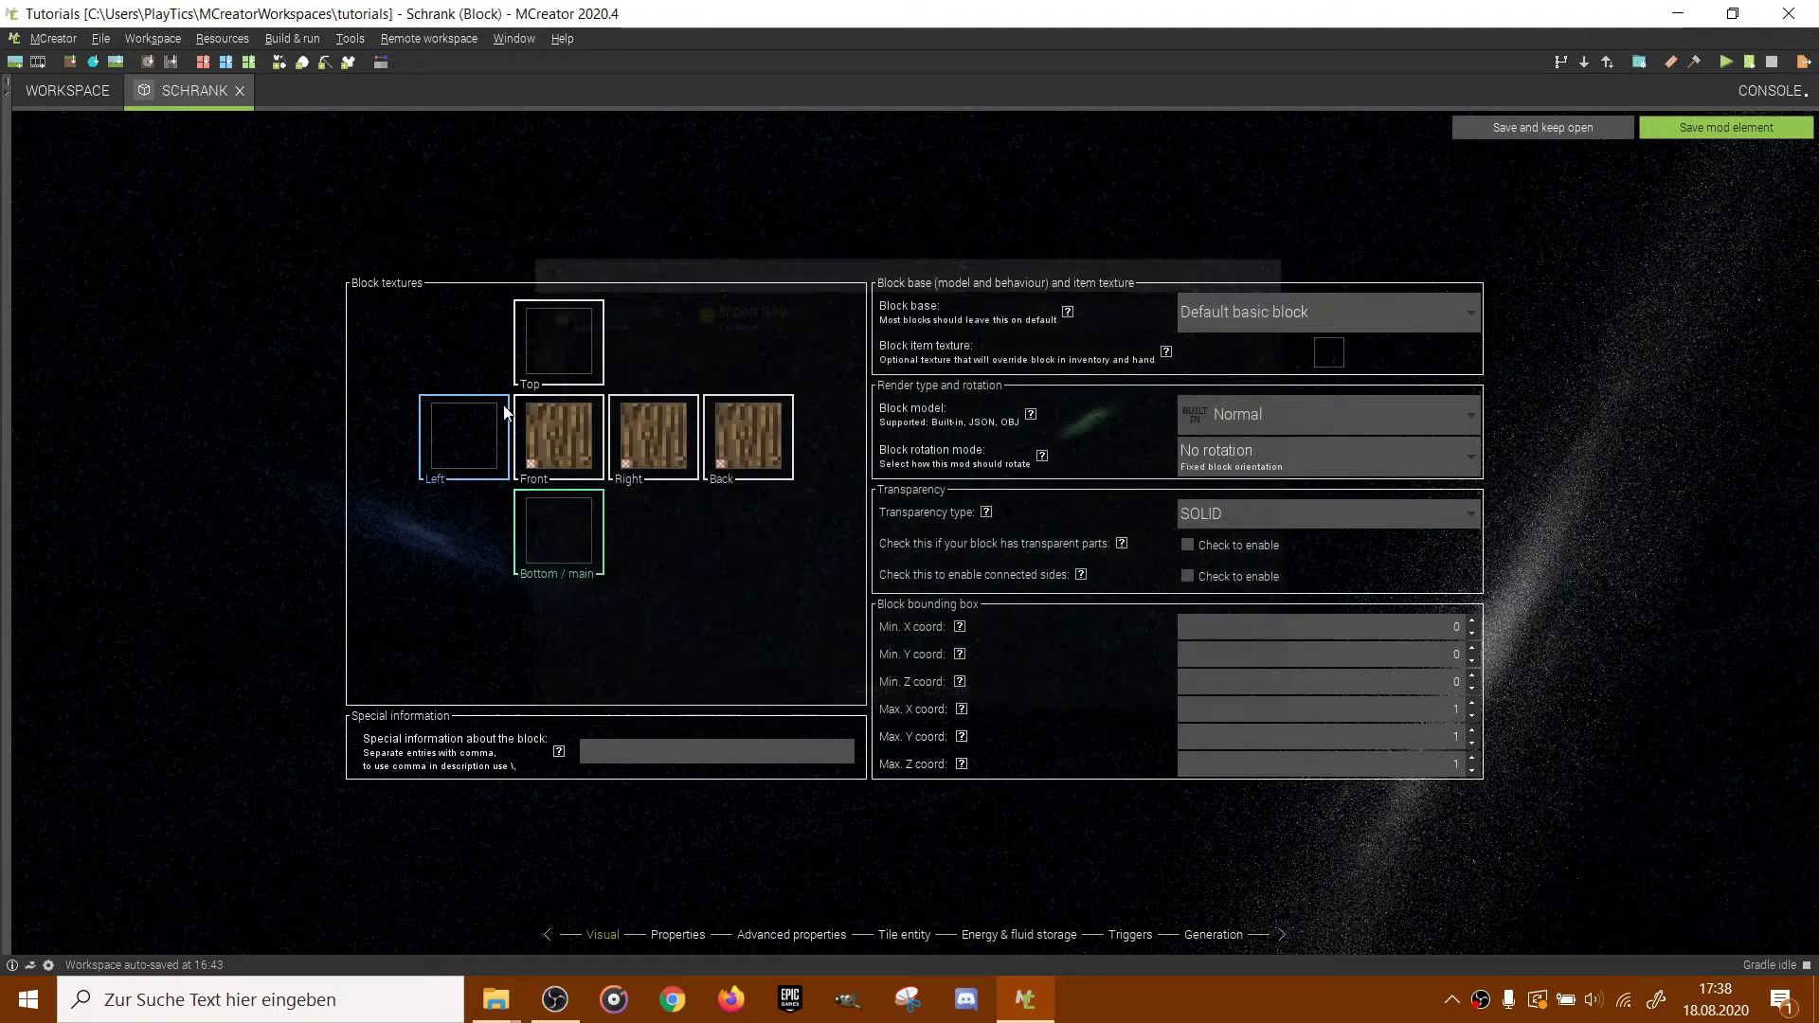
left_click(478, 432)
double_click(537, 358)
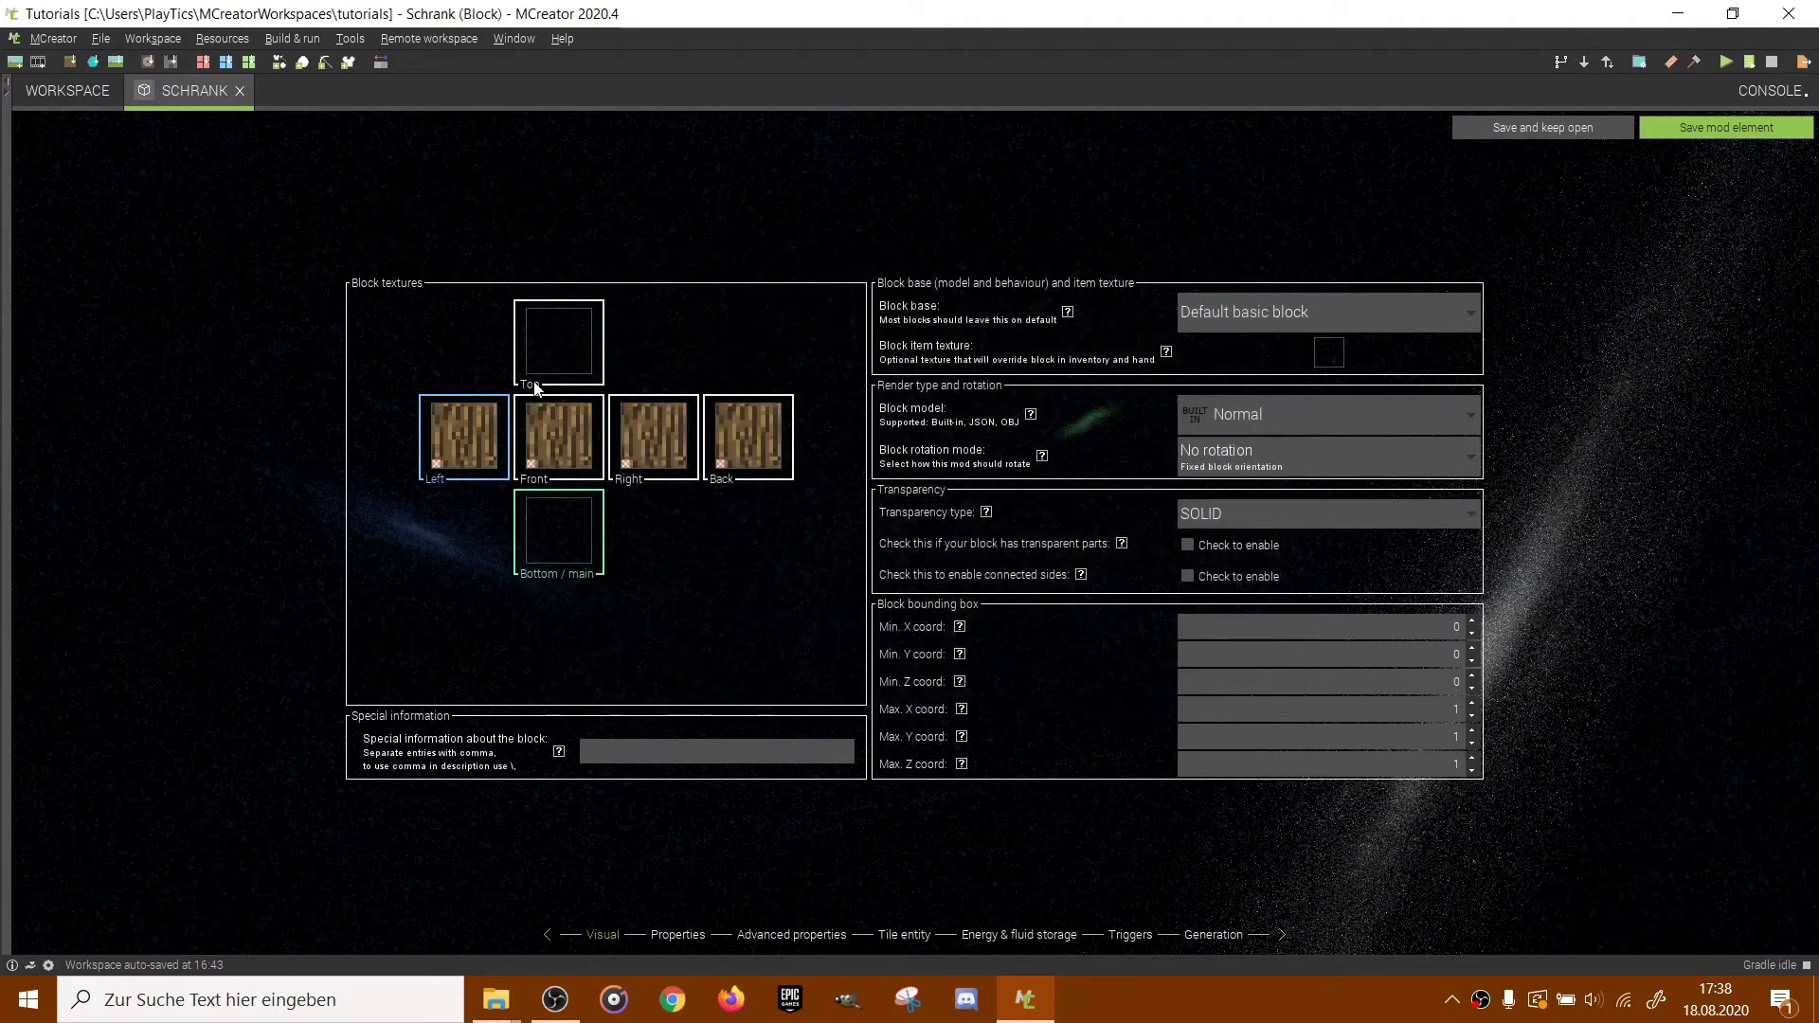
left_click(536, 362)
double_click(537, 365)
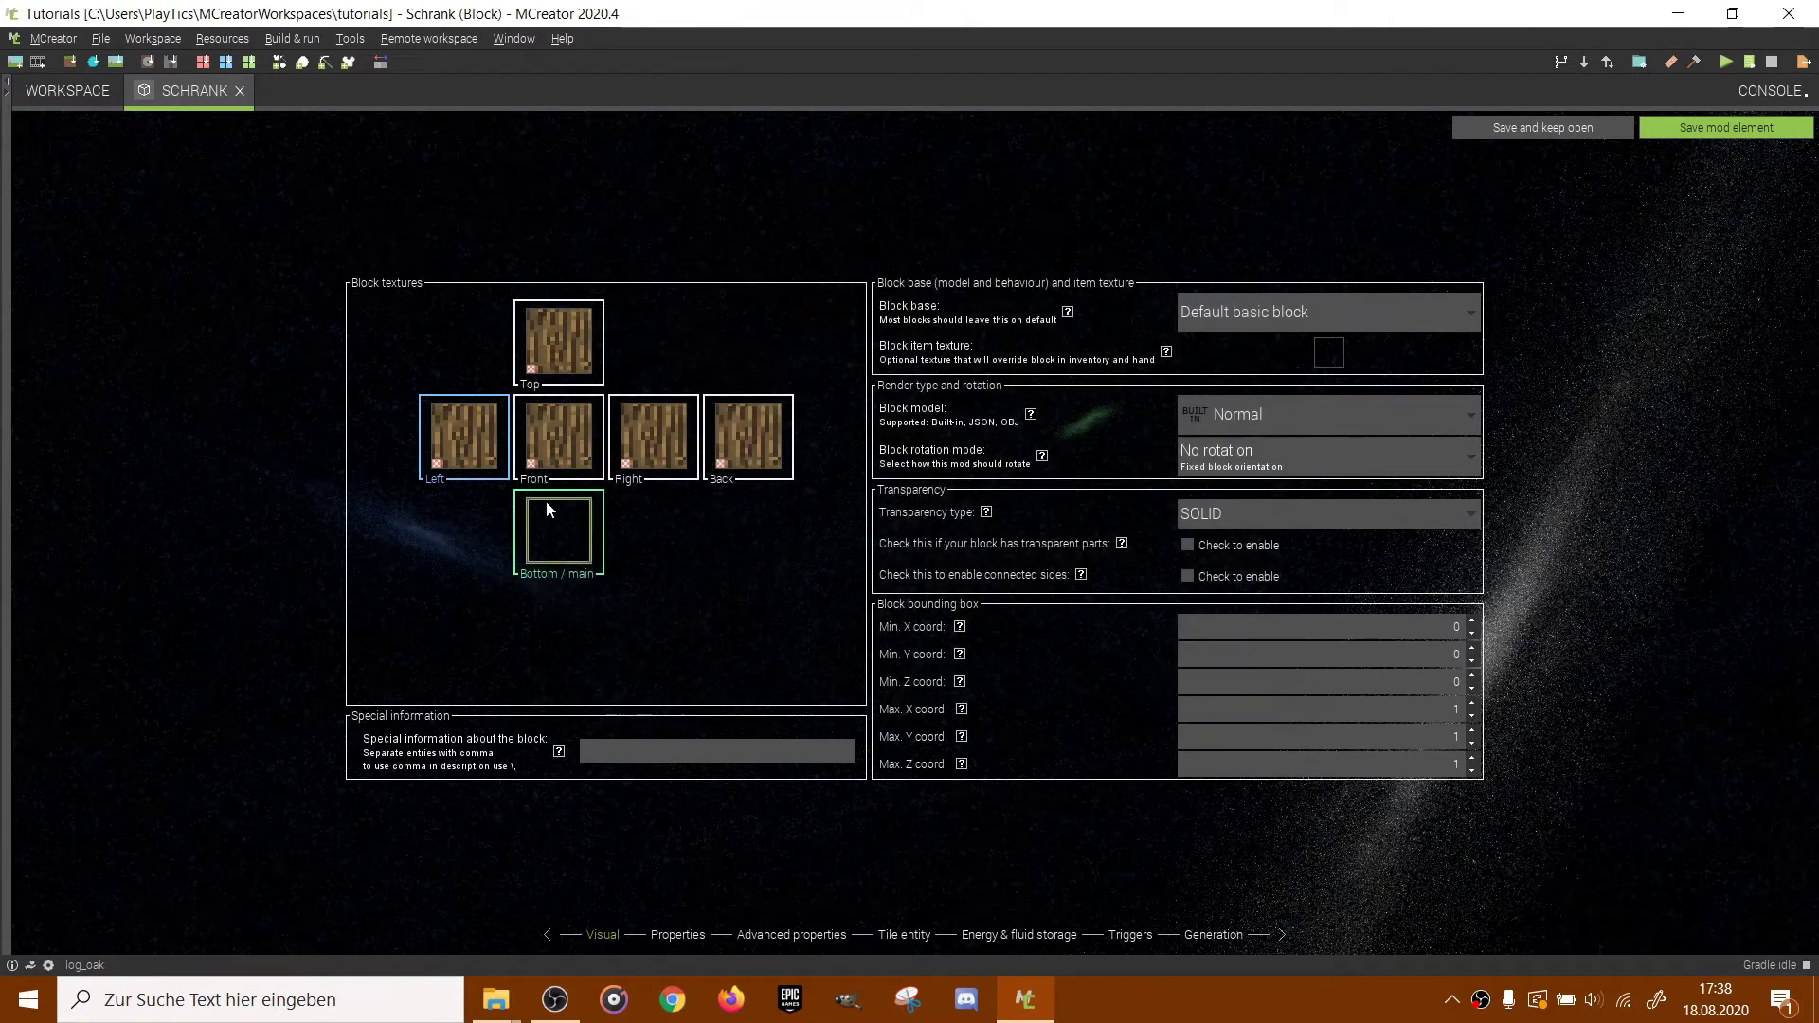
left_click(546, 502)
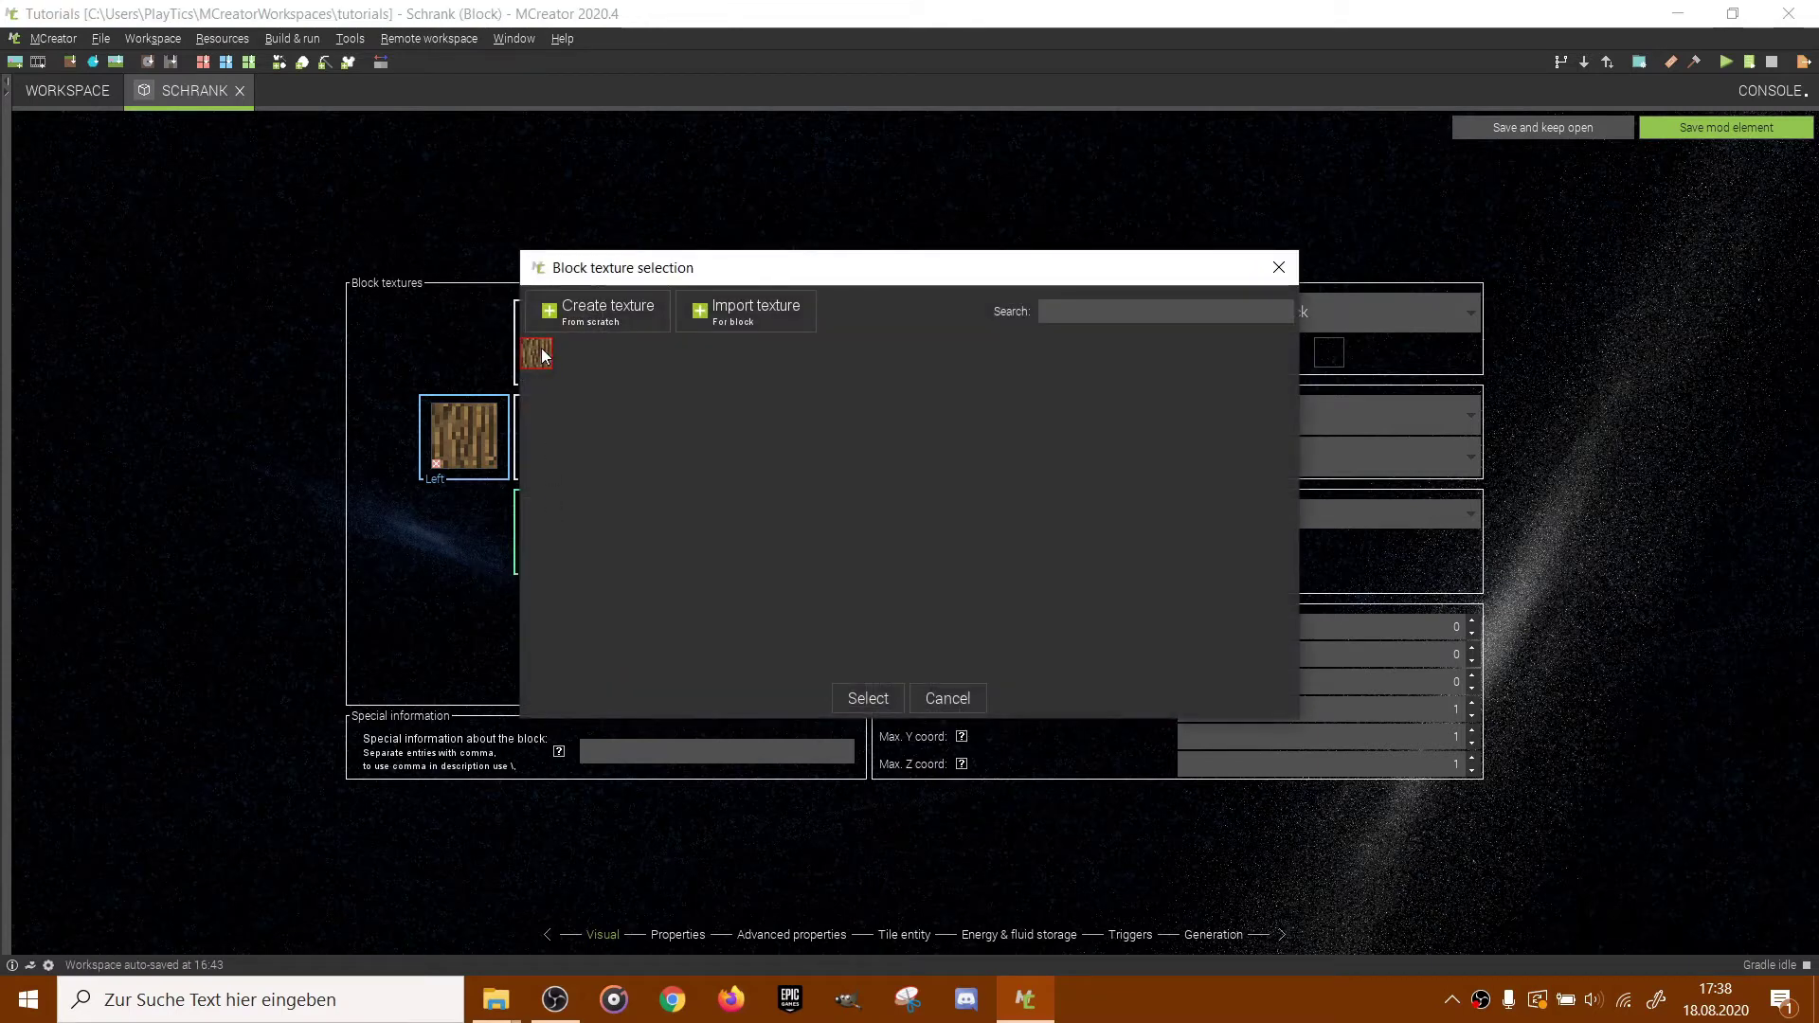
double_click(536, 355)
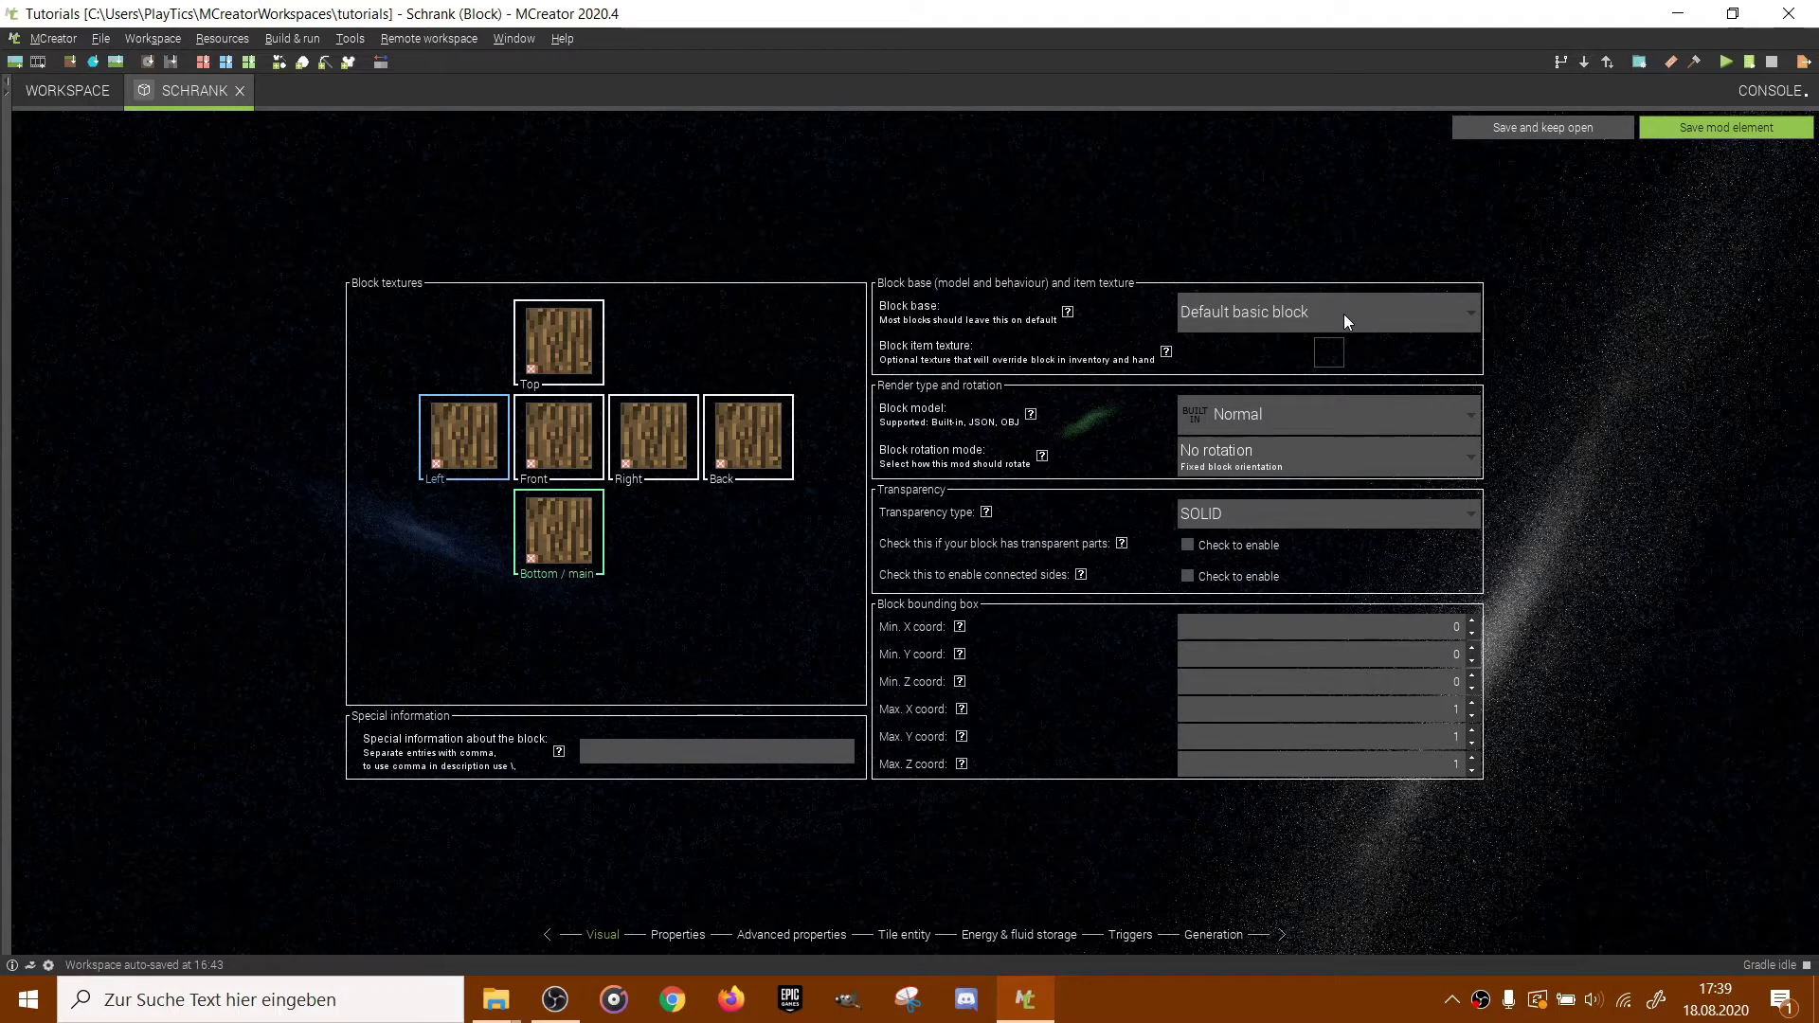
Import the JSON model SchrankBlock Model.json from the Holzschrank folder.
left_click(226, 62)
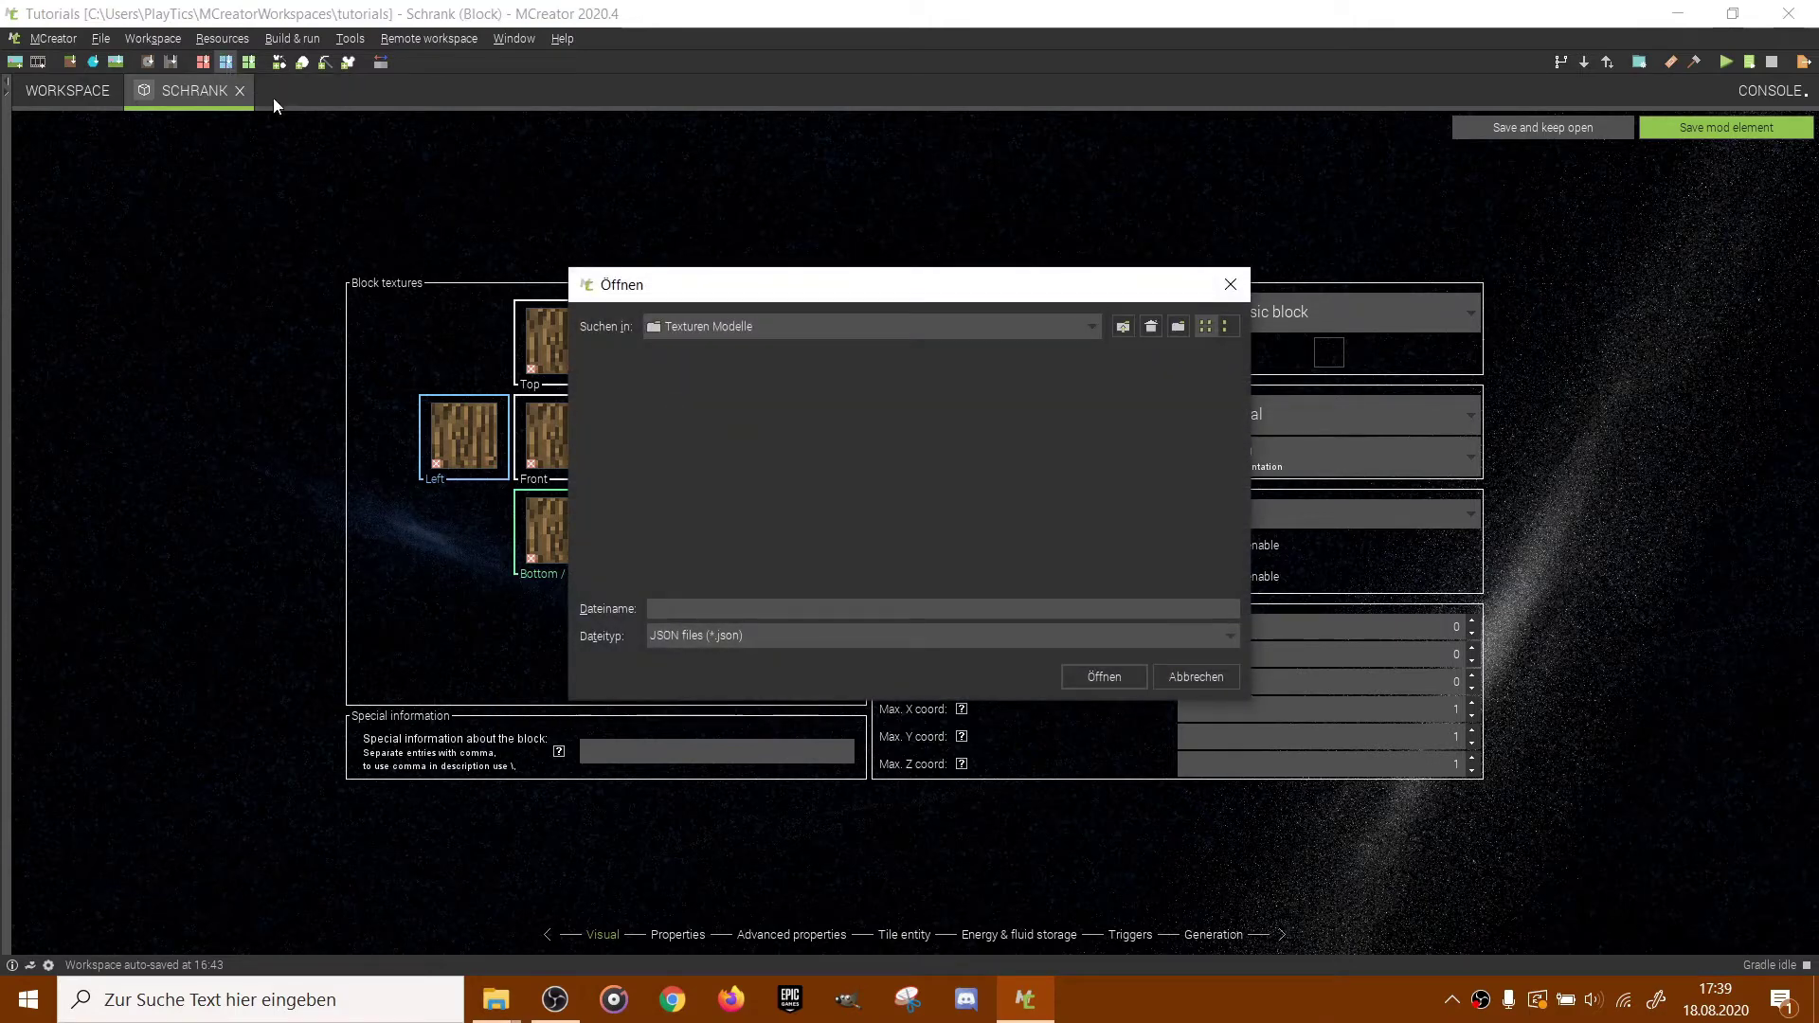
left_click(1124, 325)
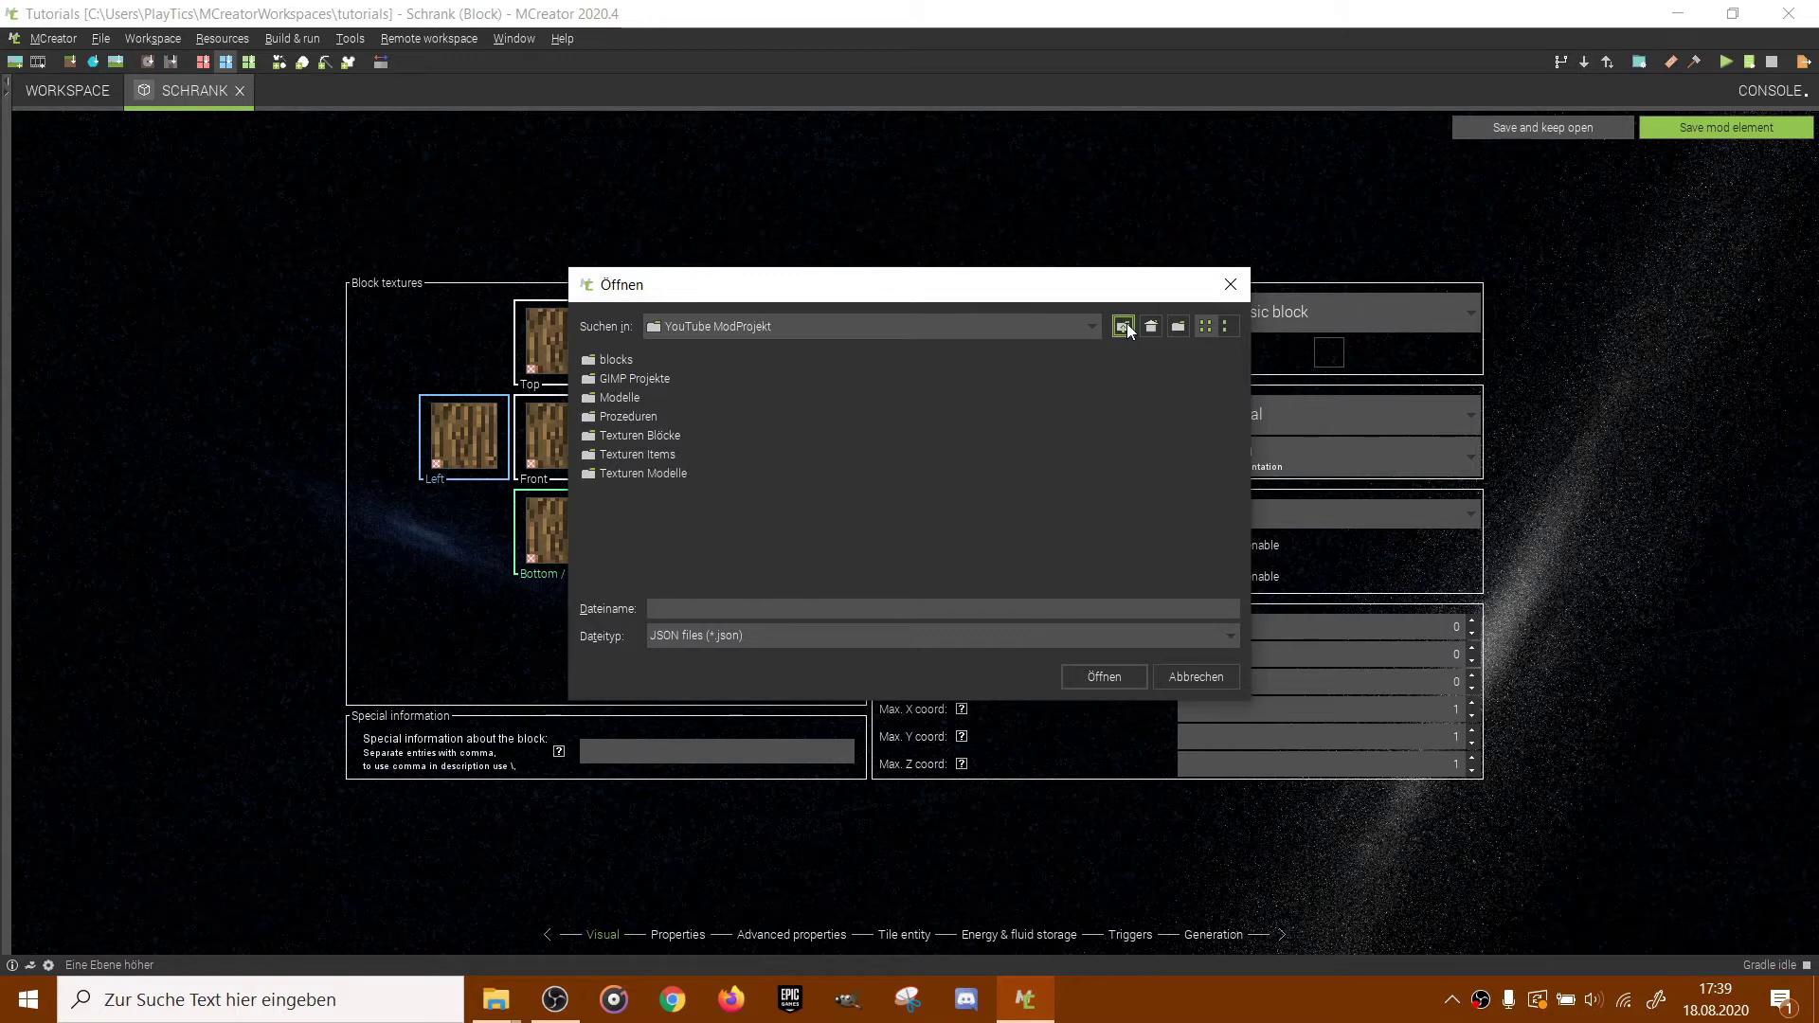
double_click(647, 474)
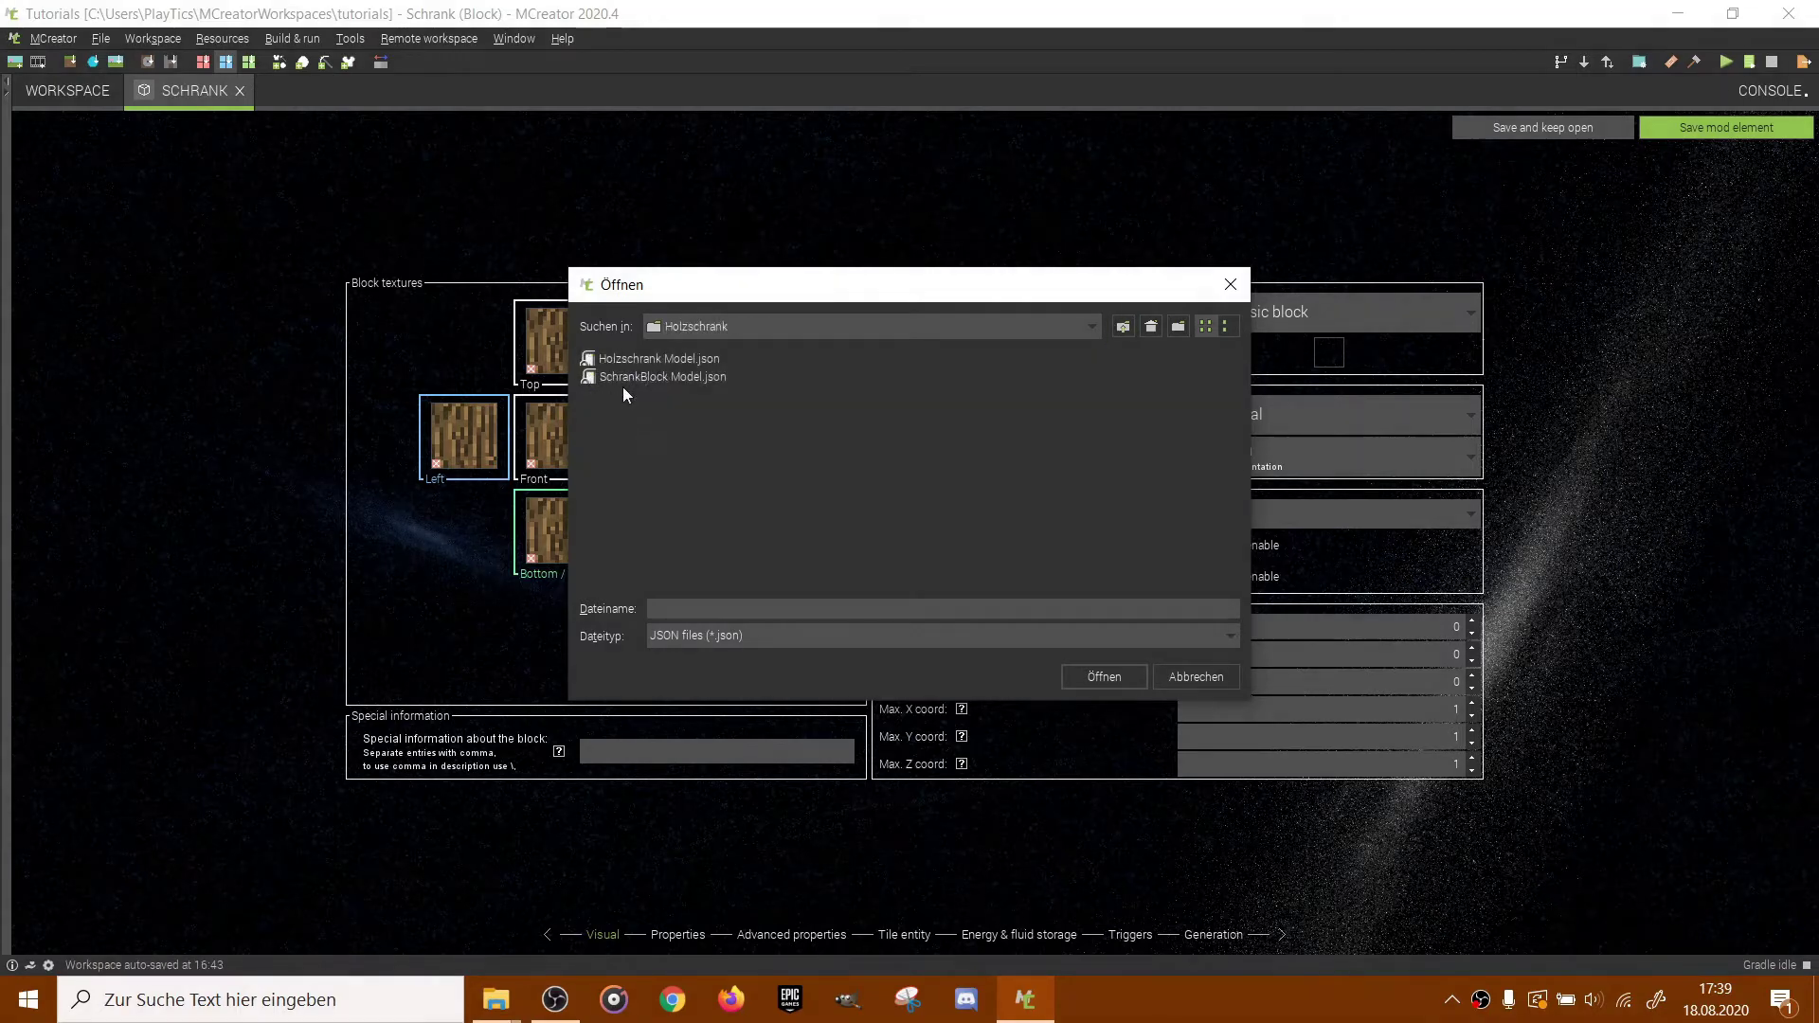
double_click(635, 378)
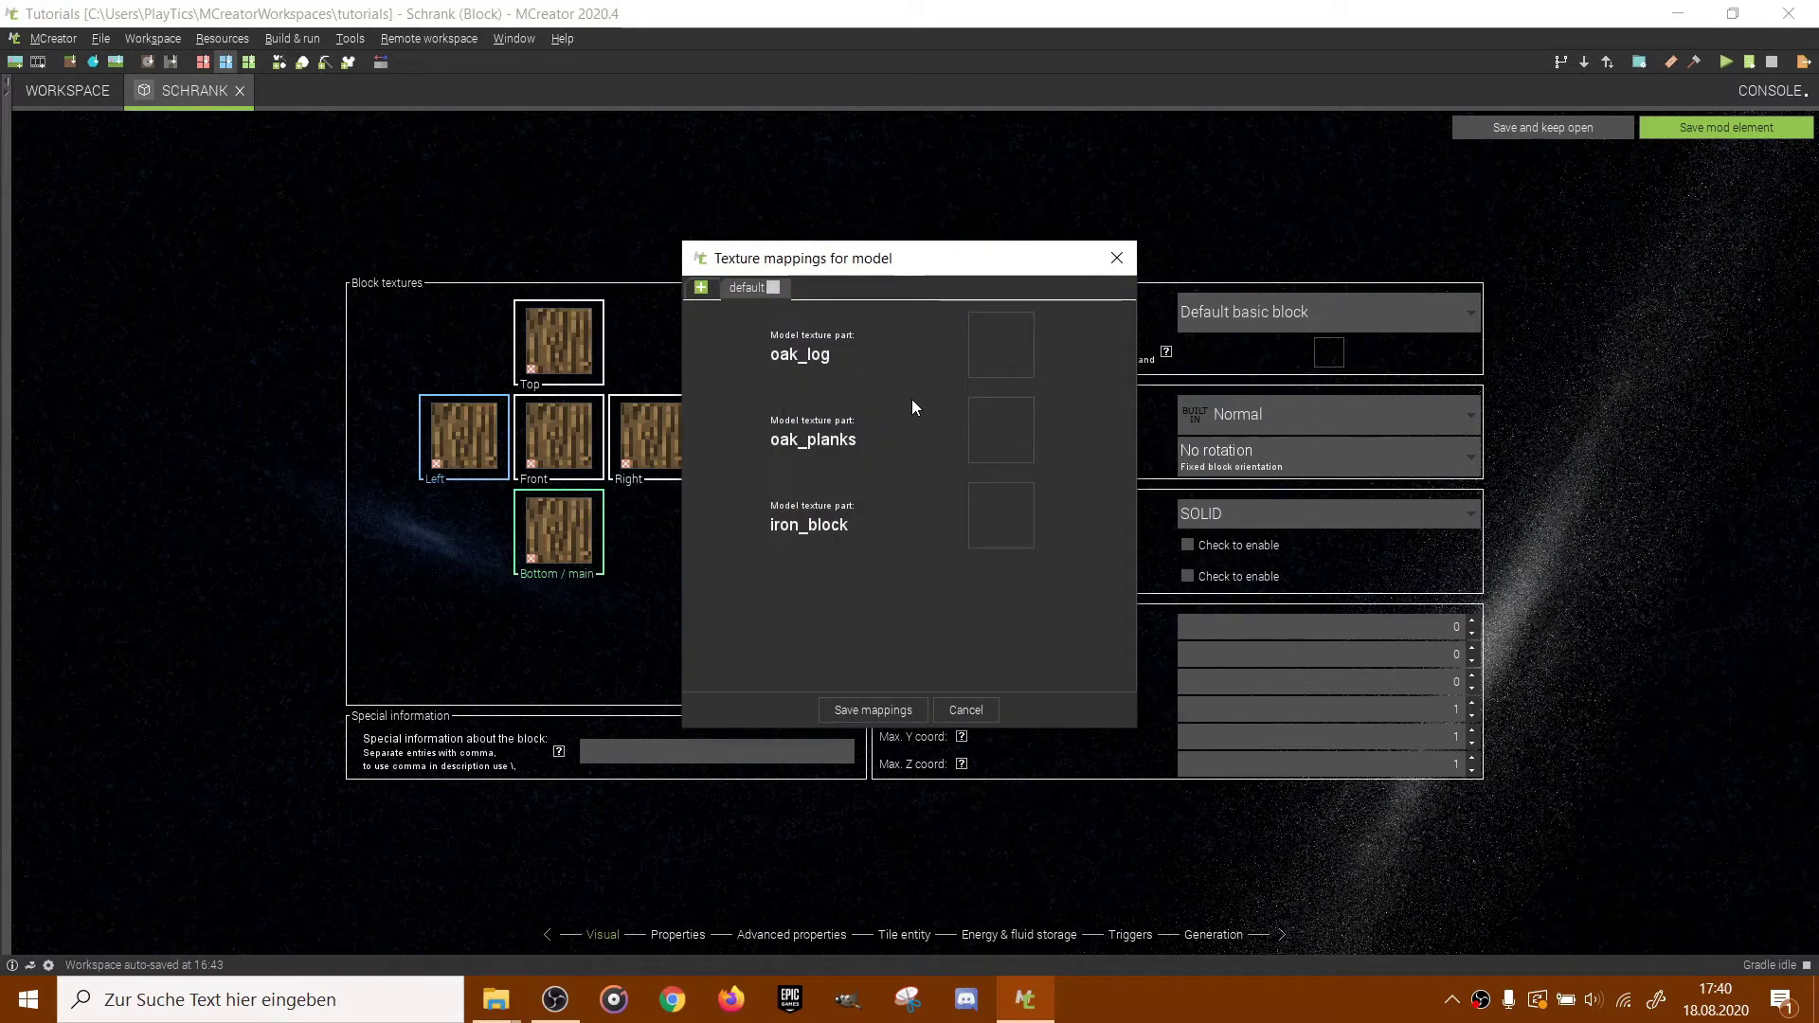
Map the model's oak_log, oak_planks and iron_block parts to their matching textures and choose schrankblock_model as the block model.
left_click(997, 360)
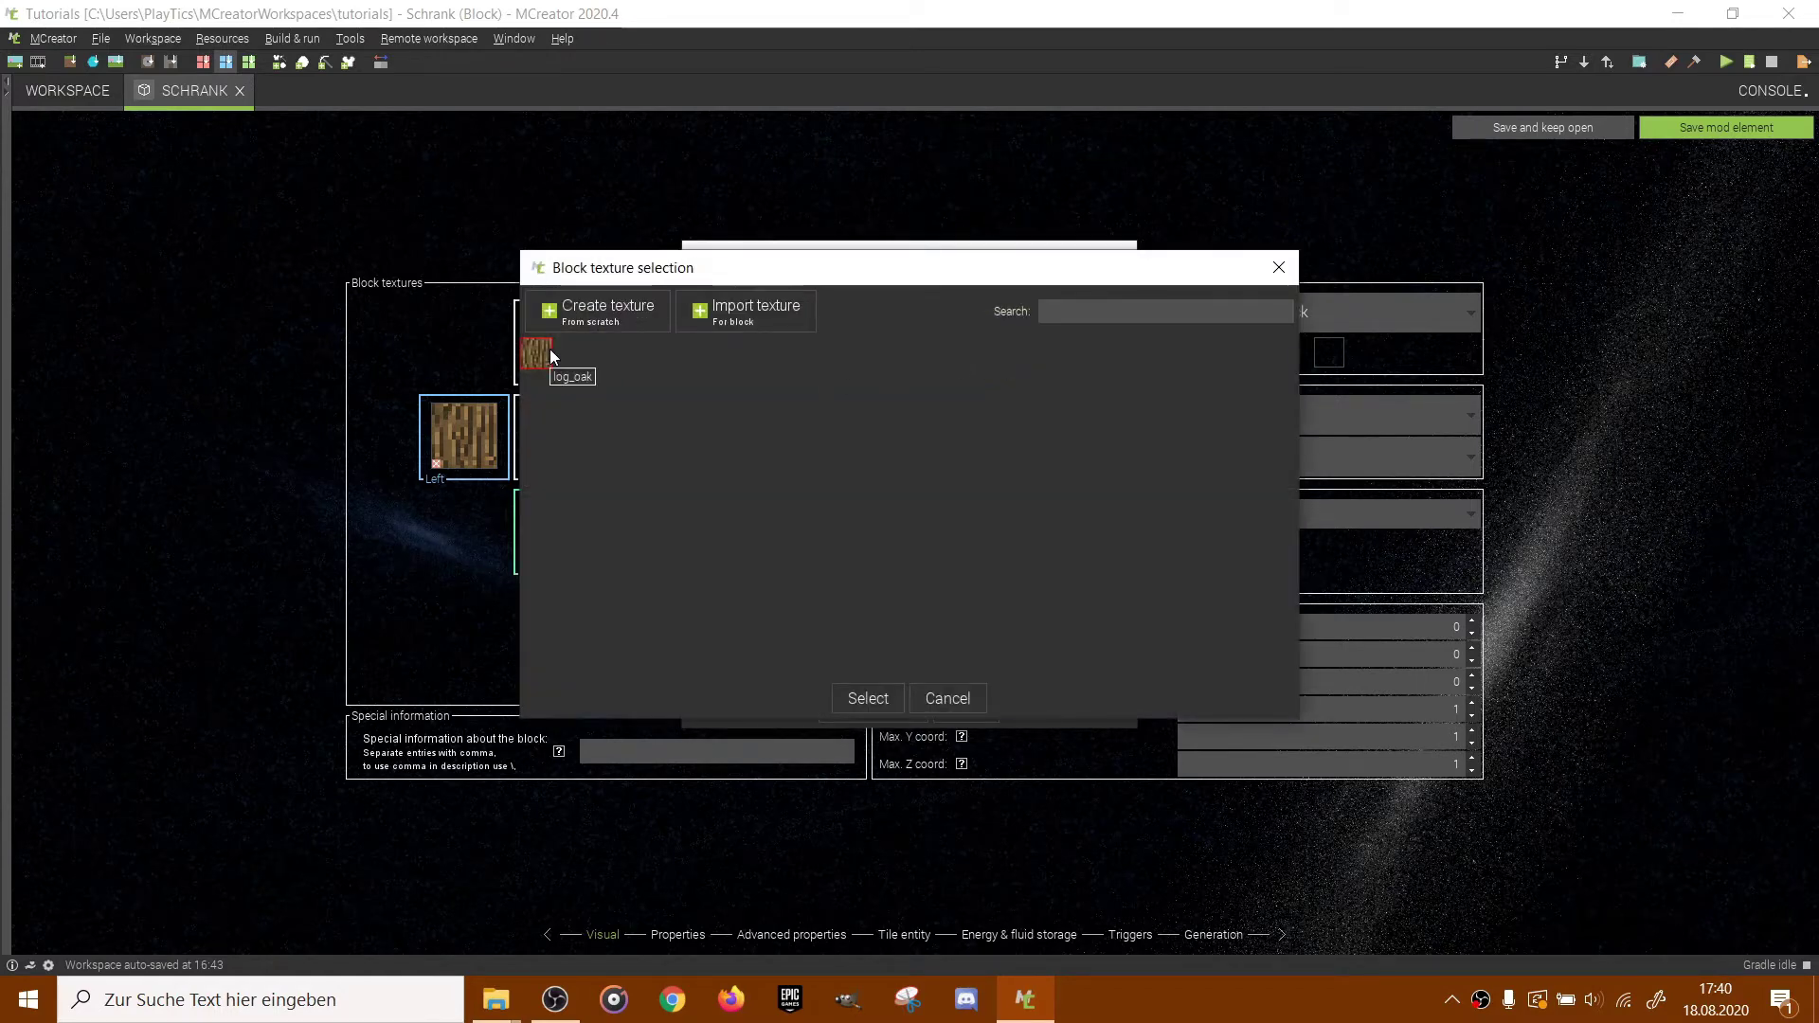
left_click(755, 312)
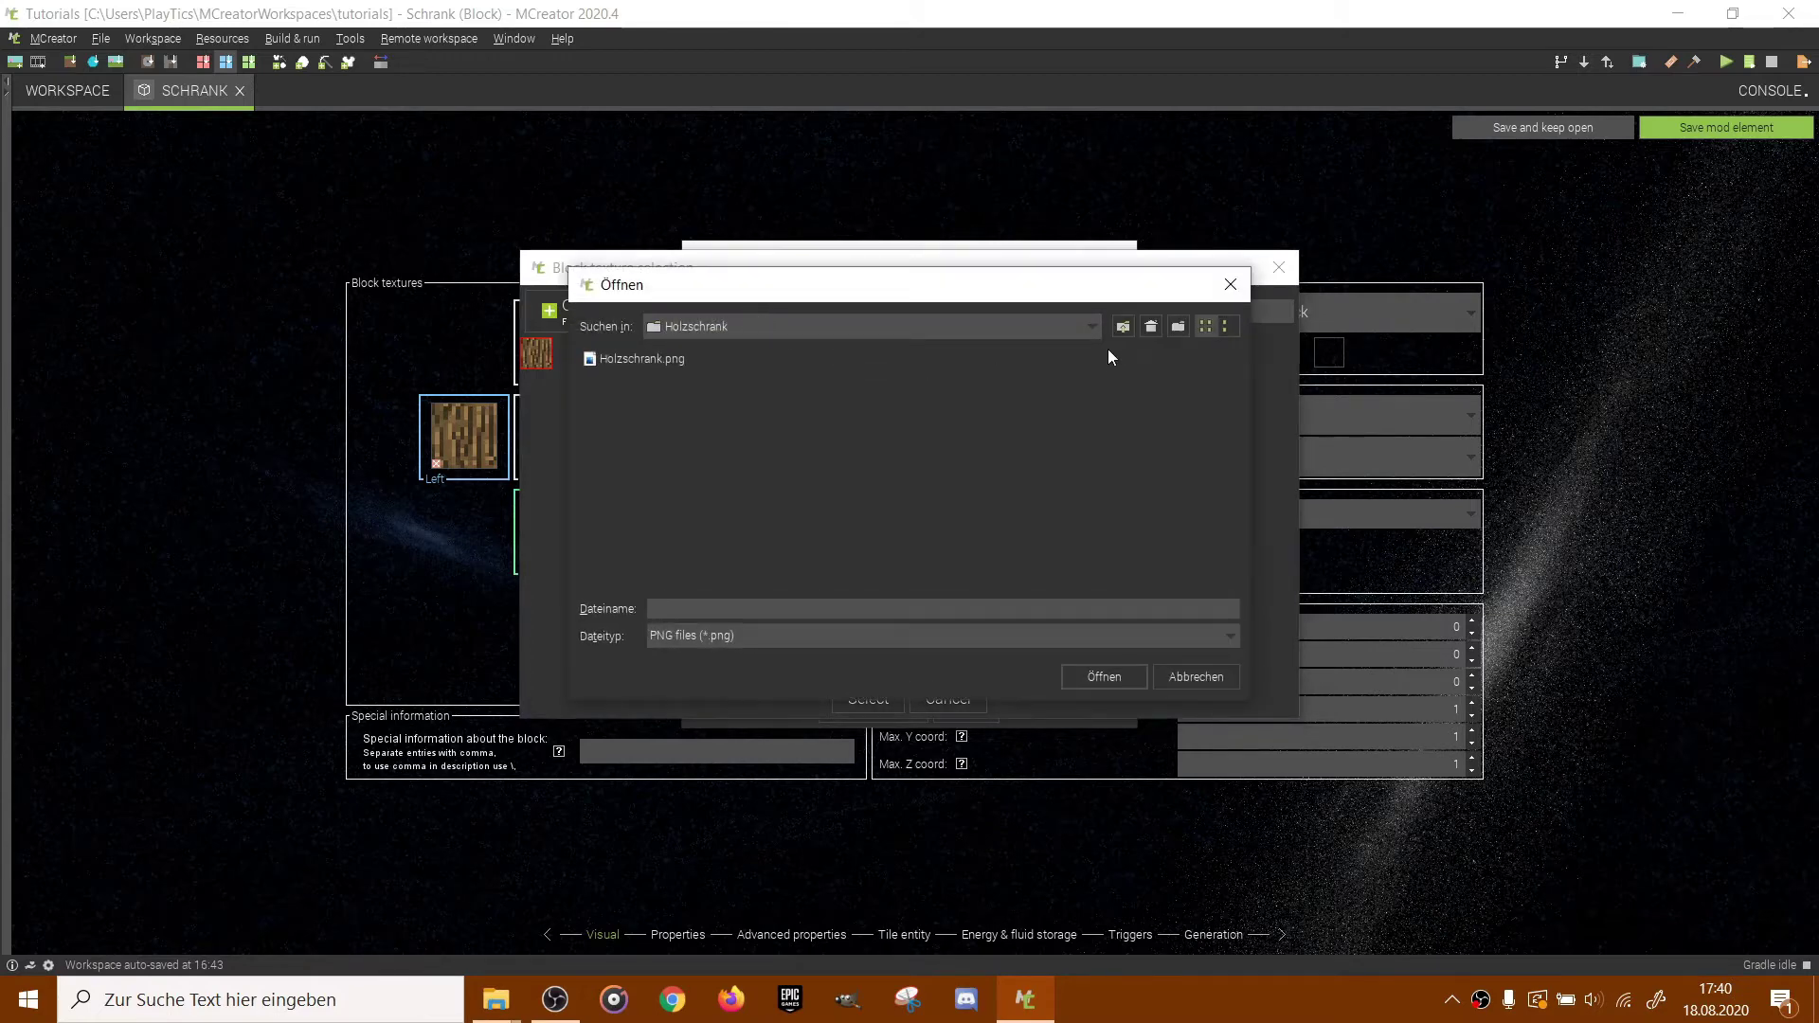
left_click(1230, 285)
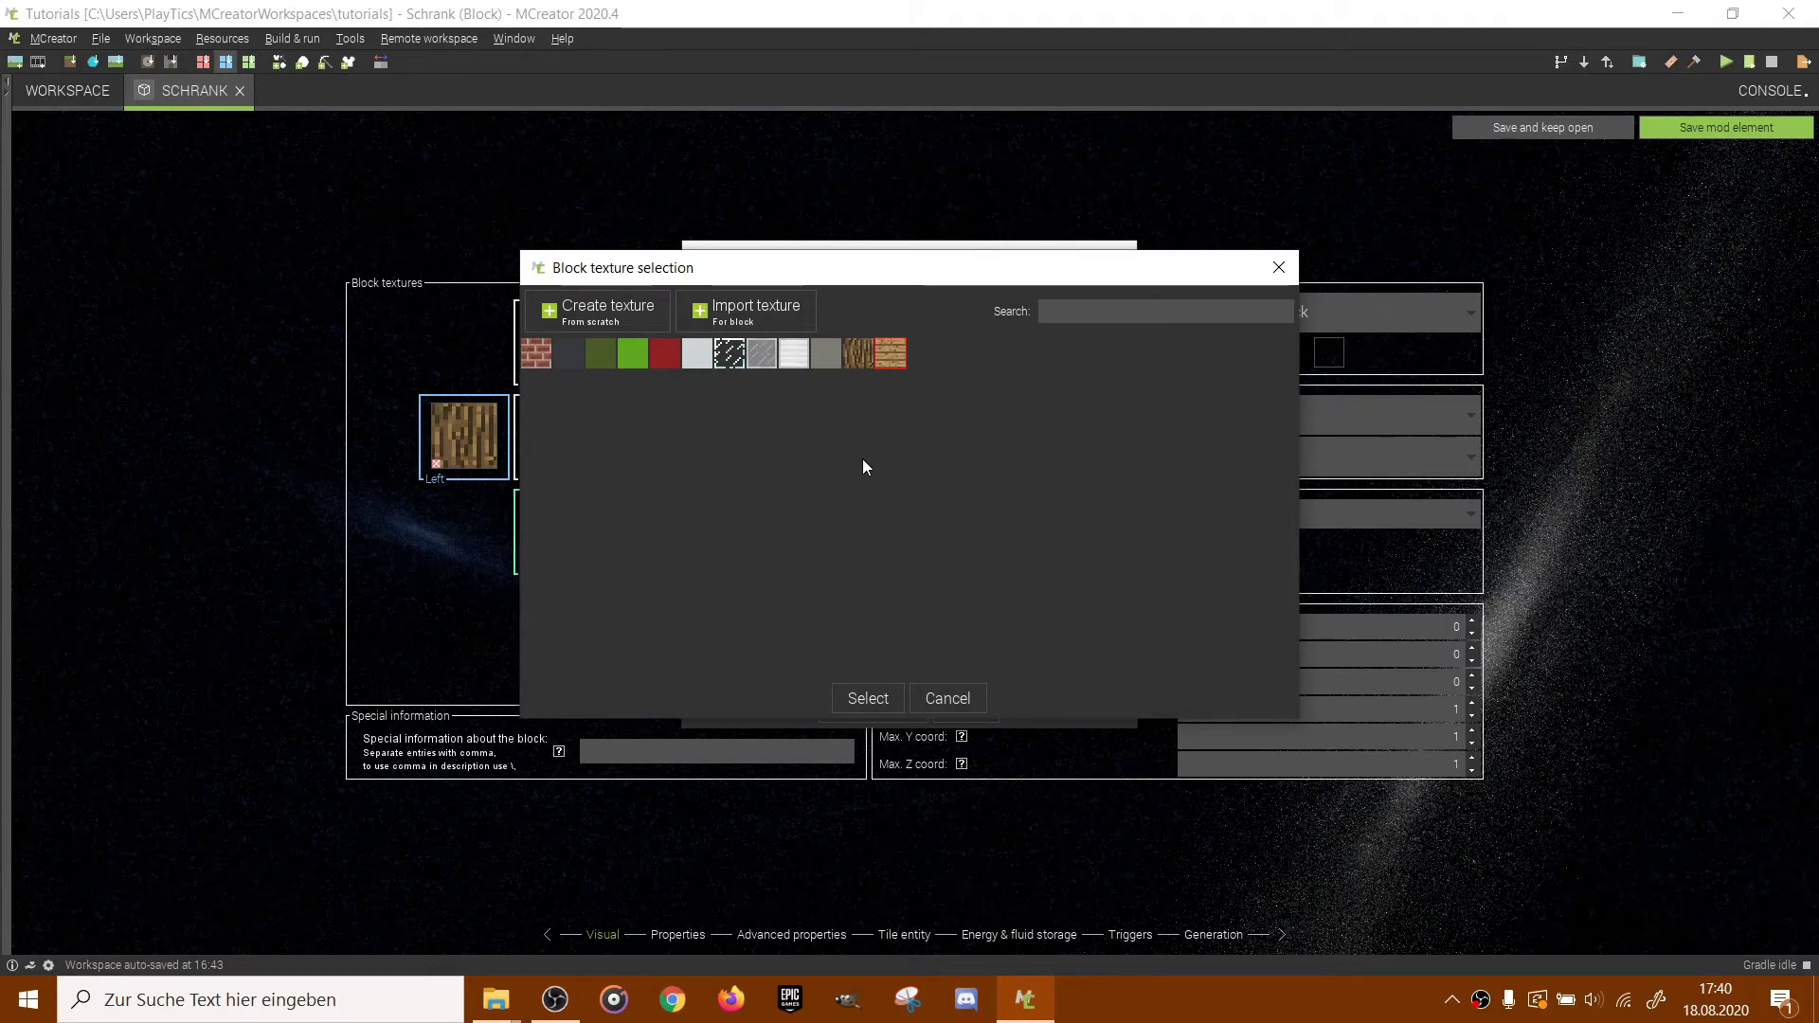
double_click(889, 356)
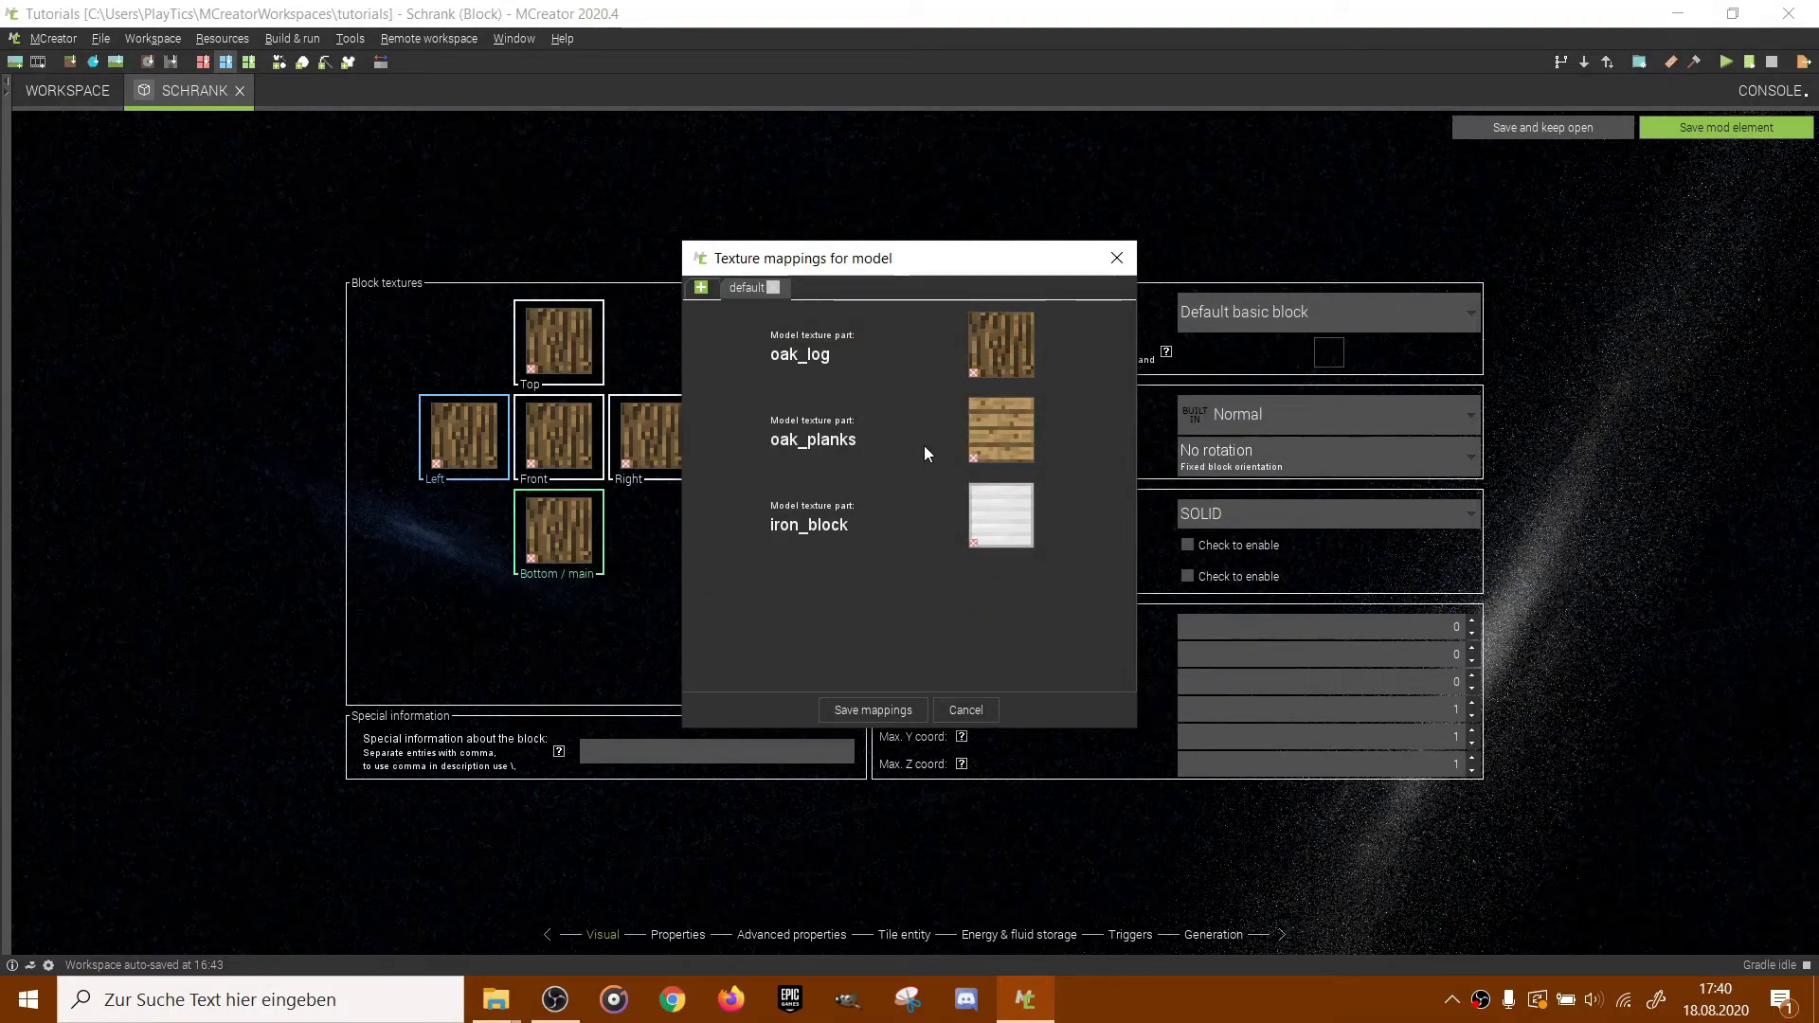
left_click(874, 711)
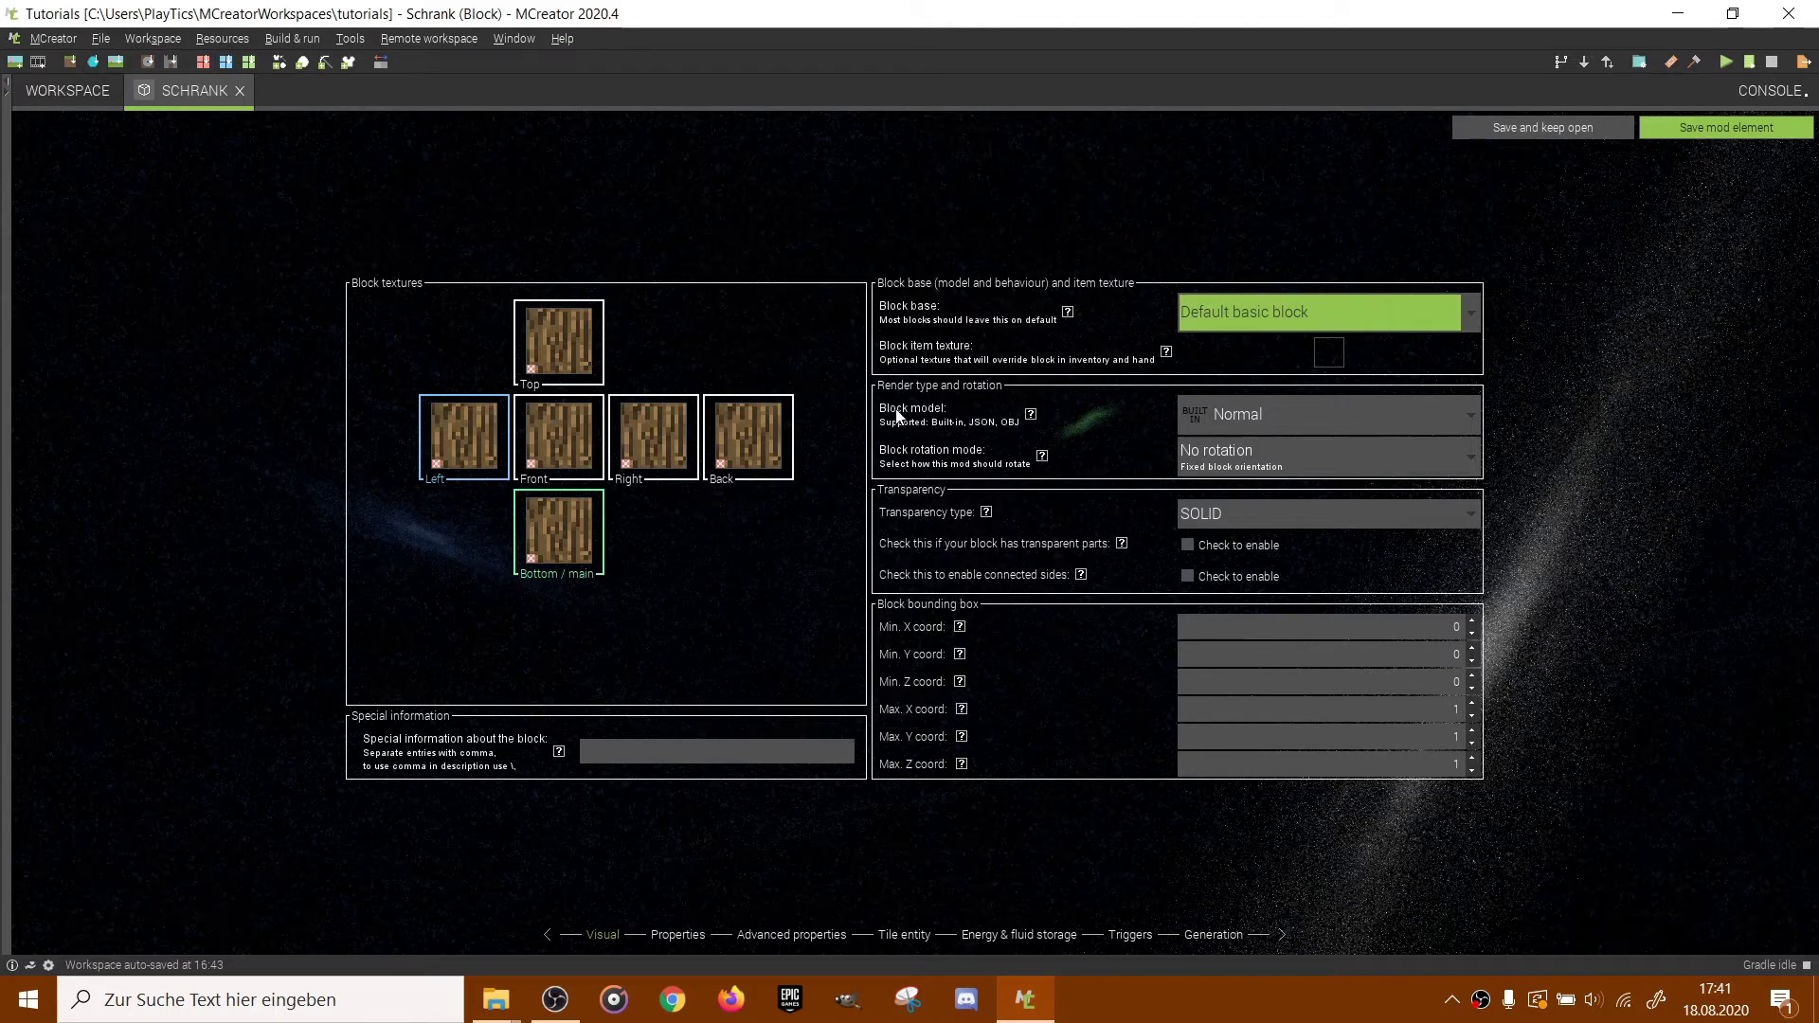
left_click(1472, 415)
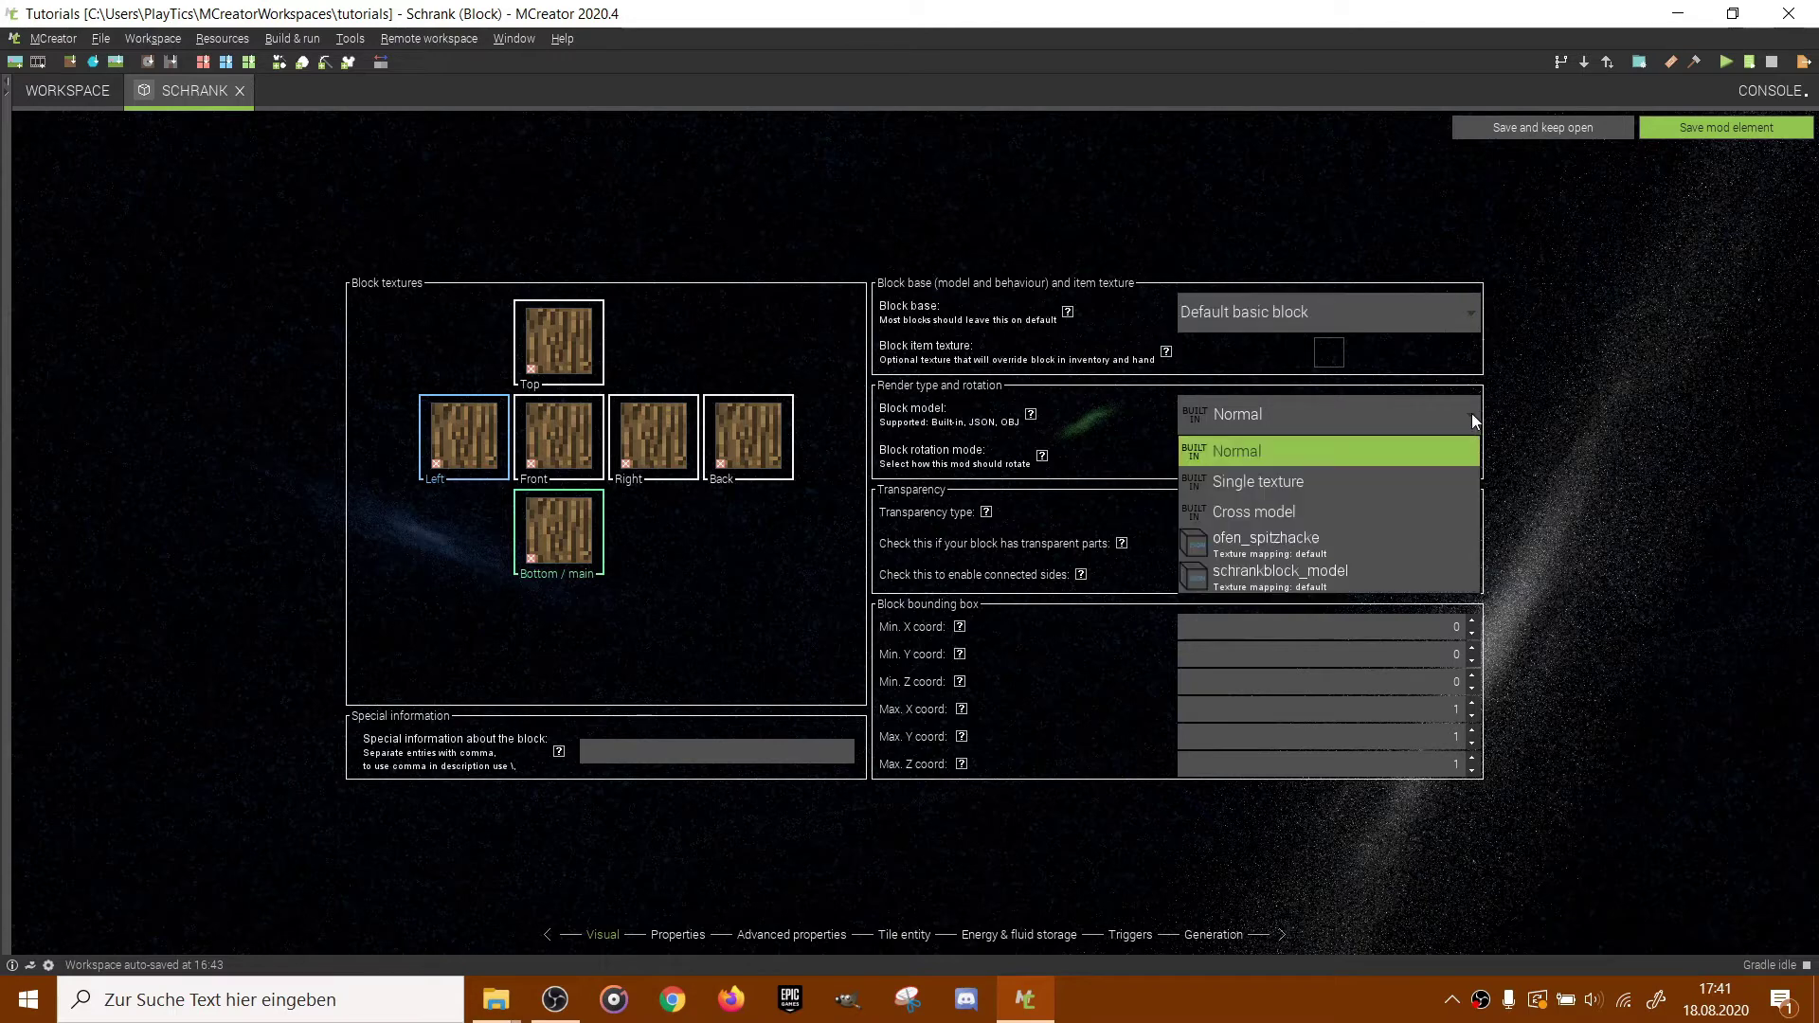
left_click(1247, 589)
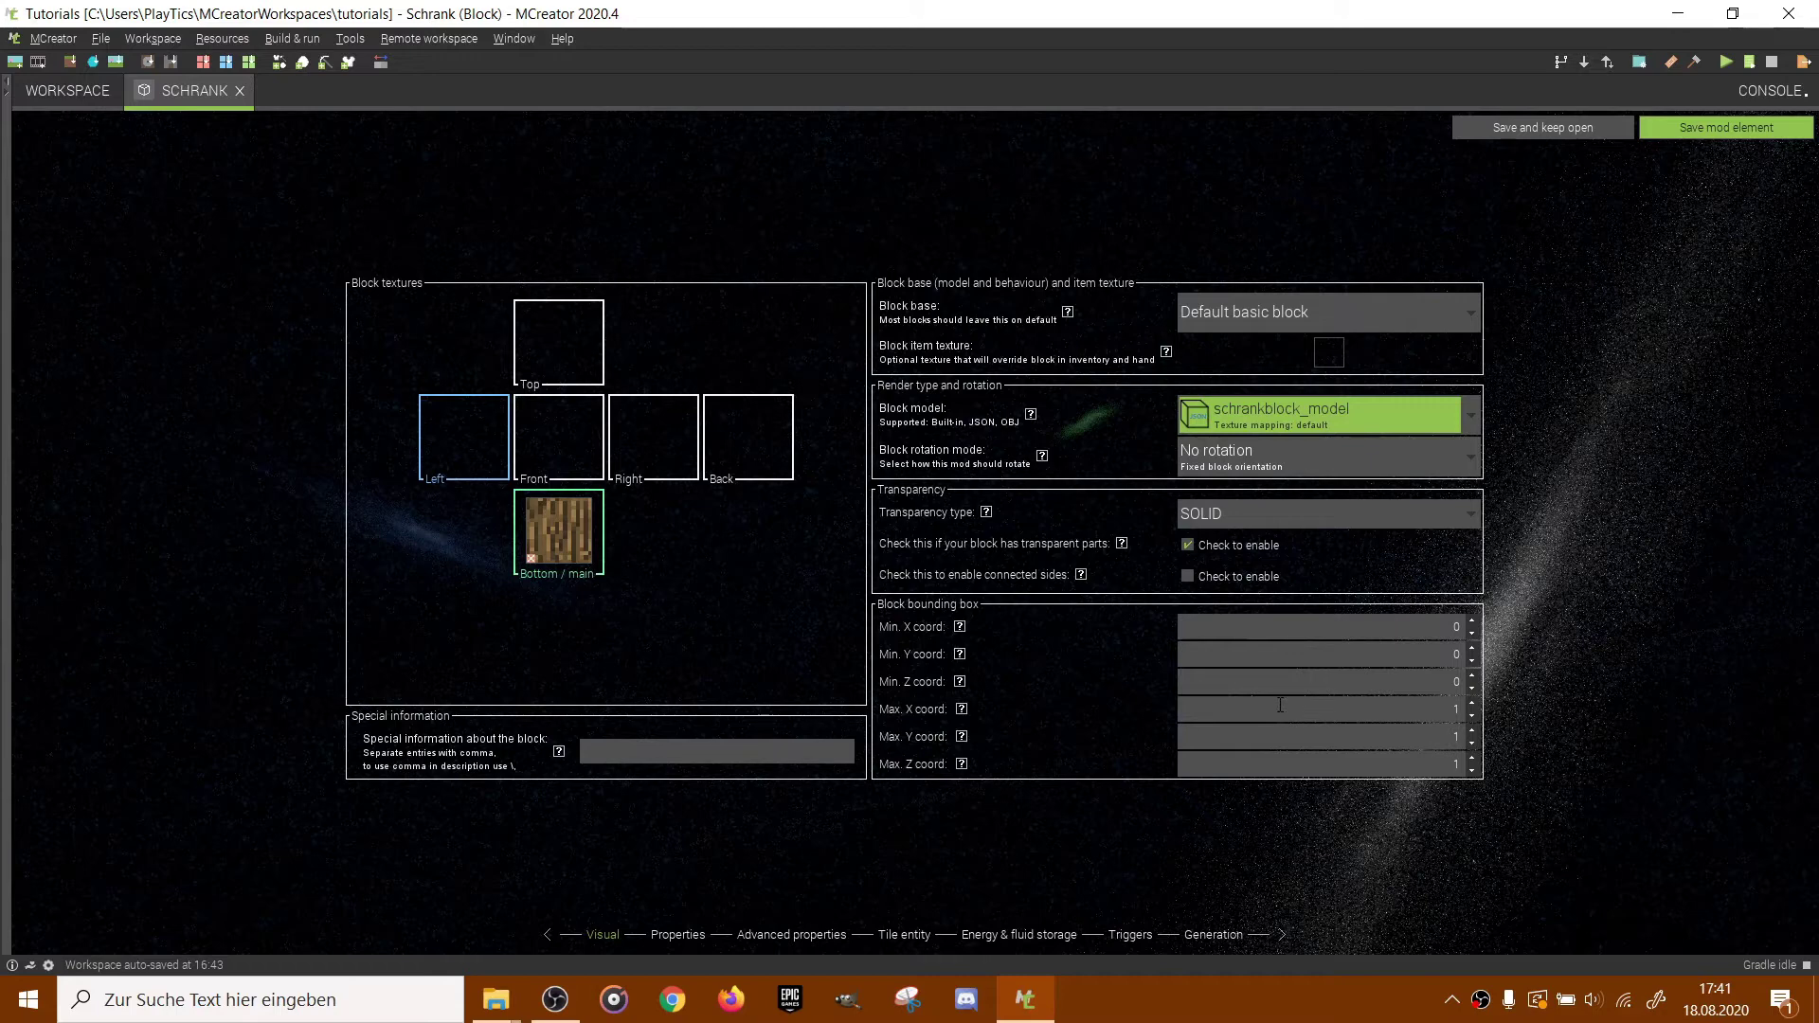
Set both the material and the block sound of the Schrank block to WOOD.
left_click(687, 936)
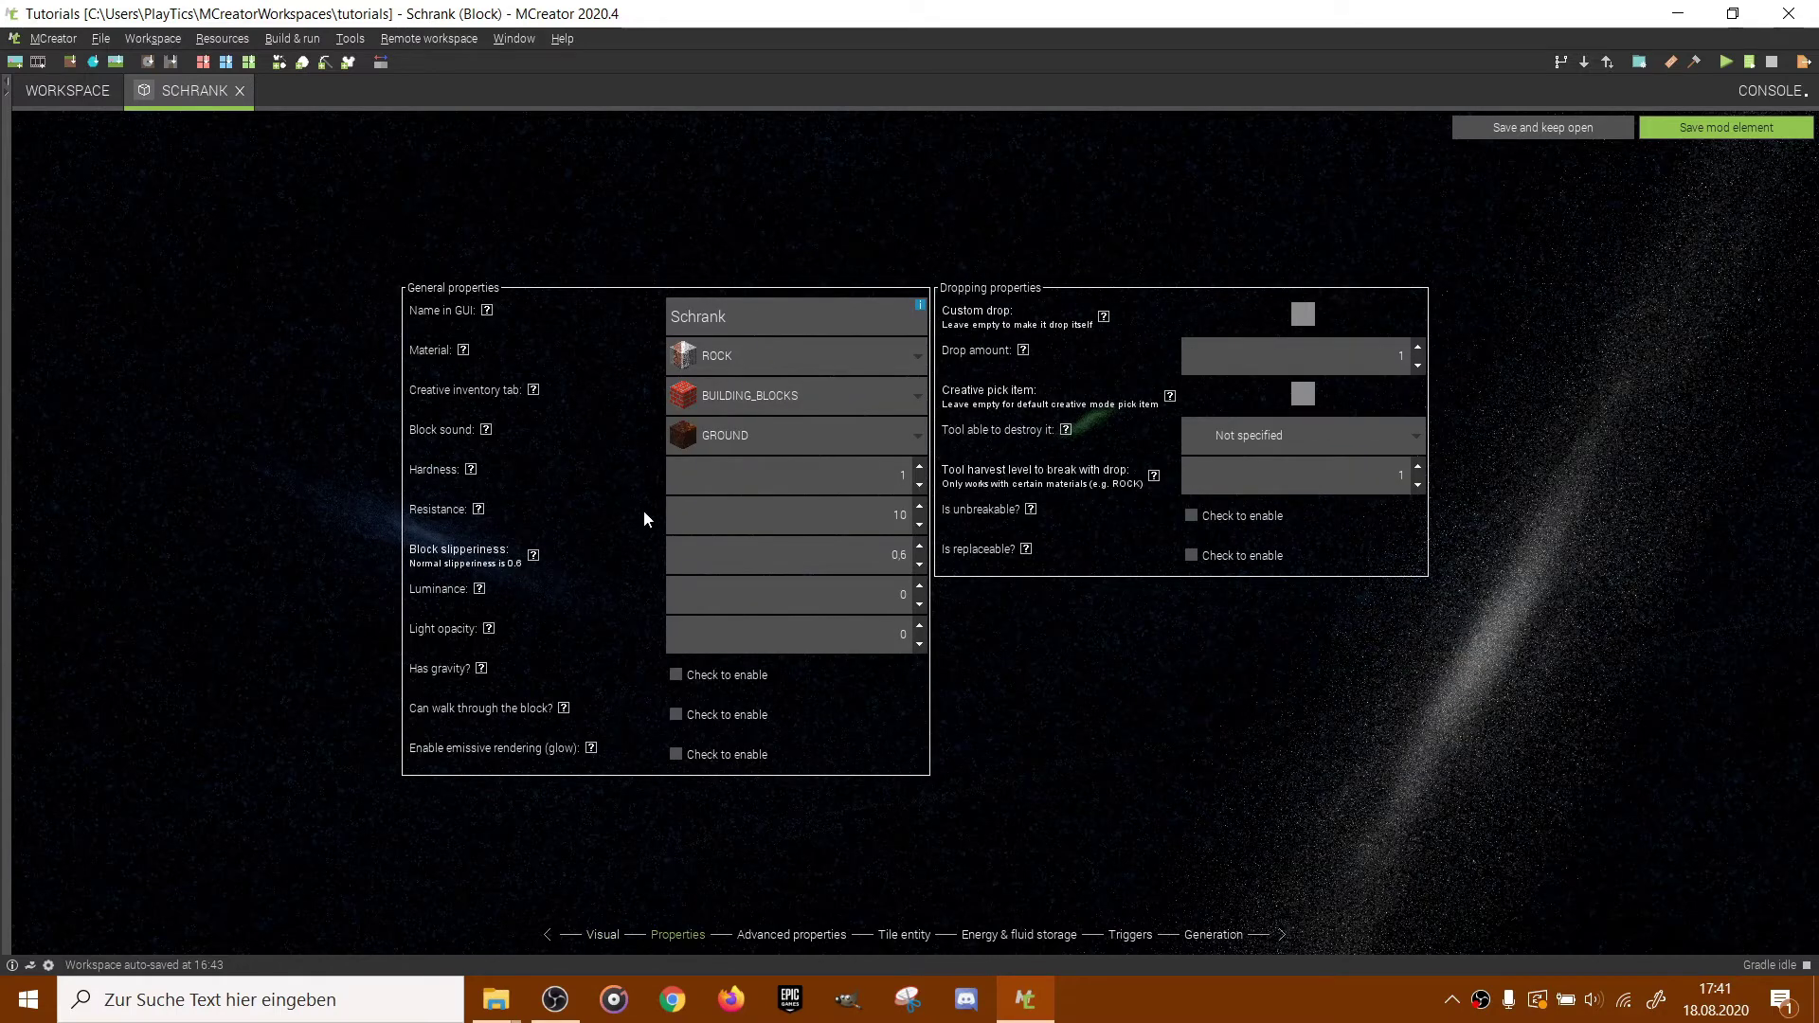
left_click(742, 356)
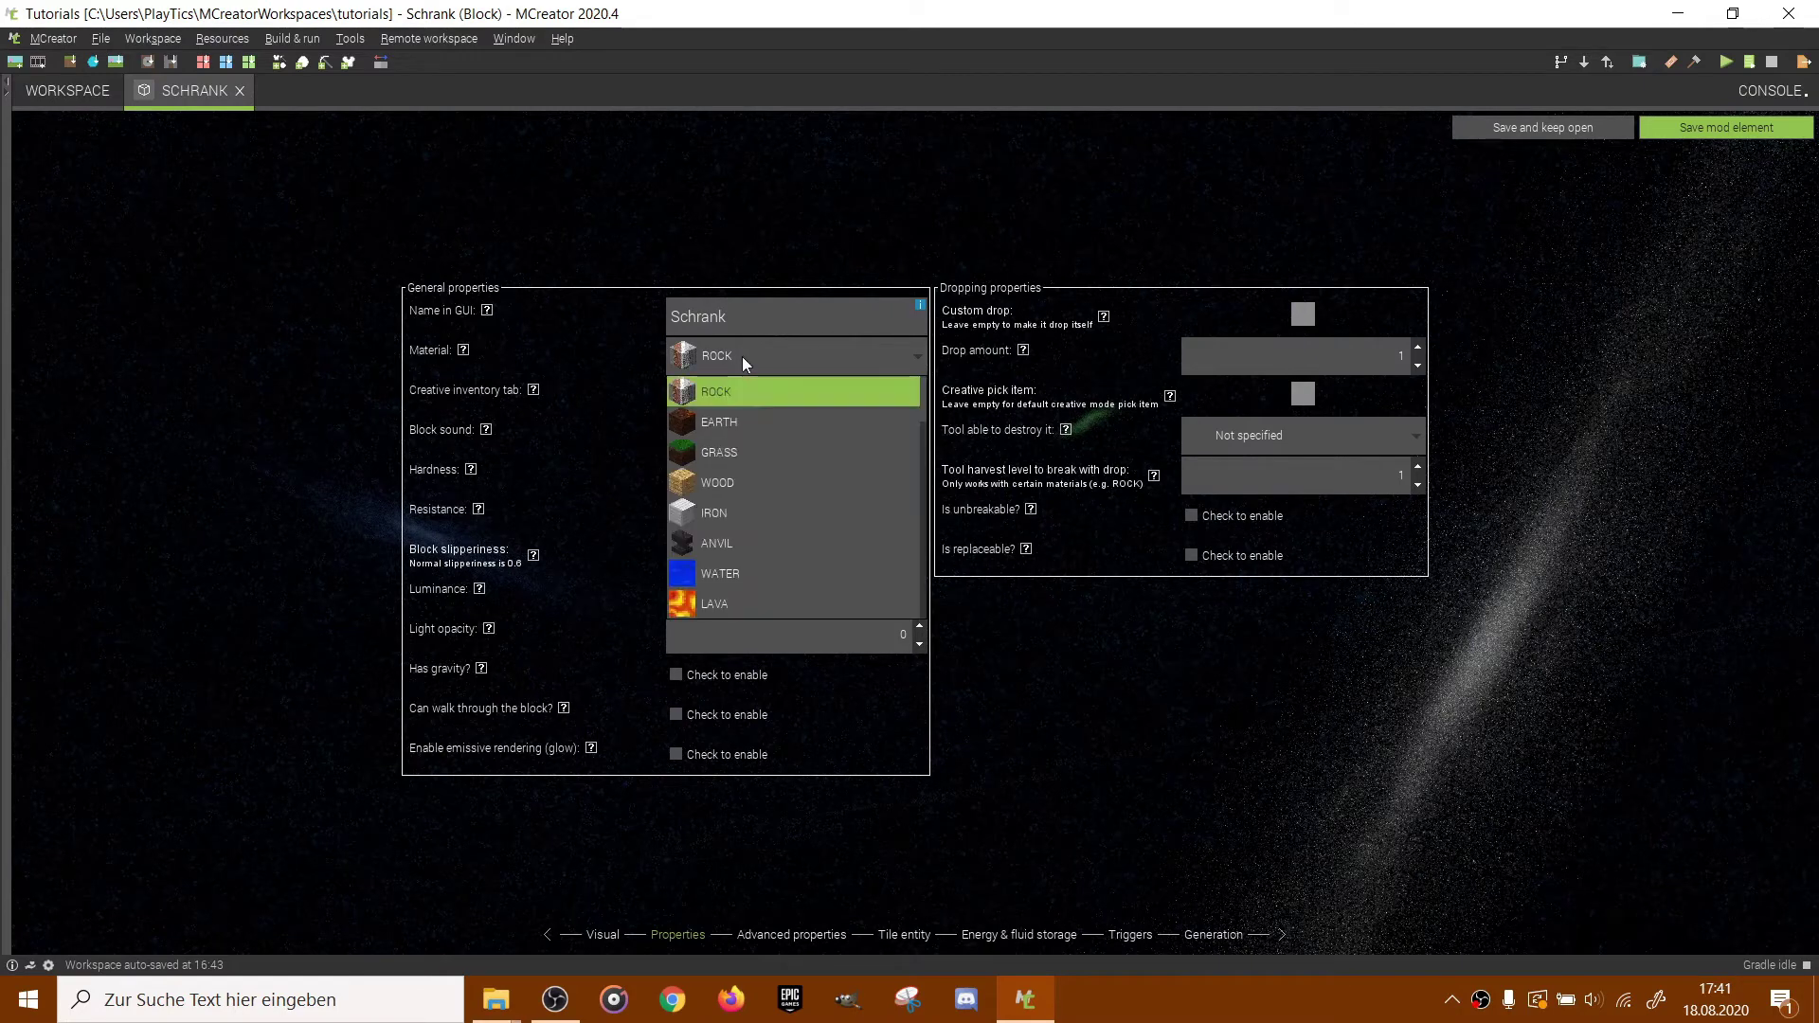
left_click(736, 485)
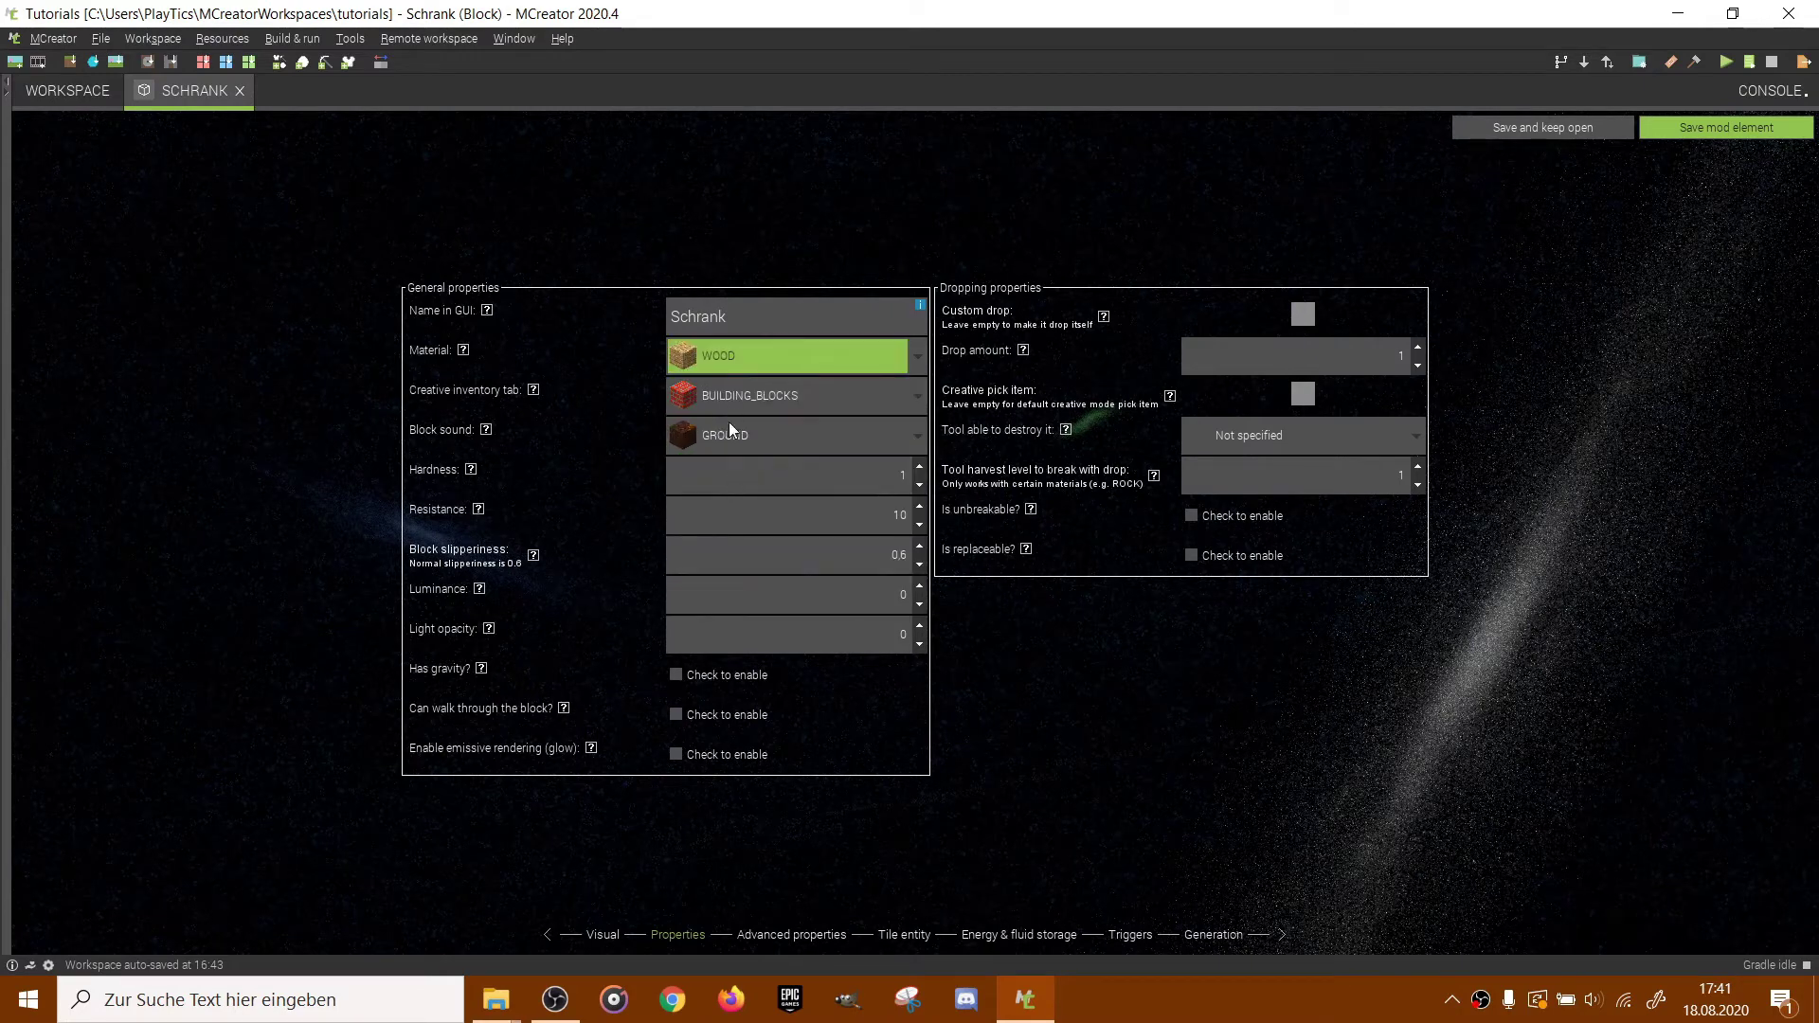
left_click(730, 438)
left_click(742, 504)
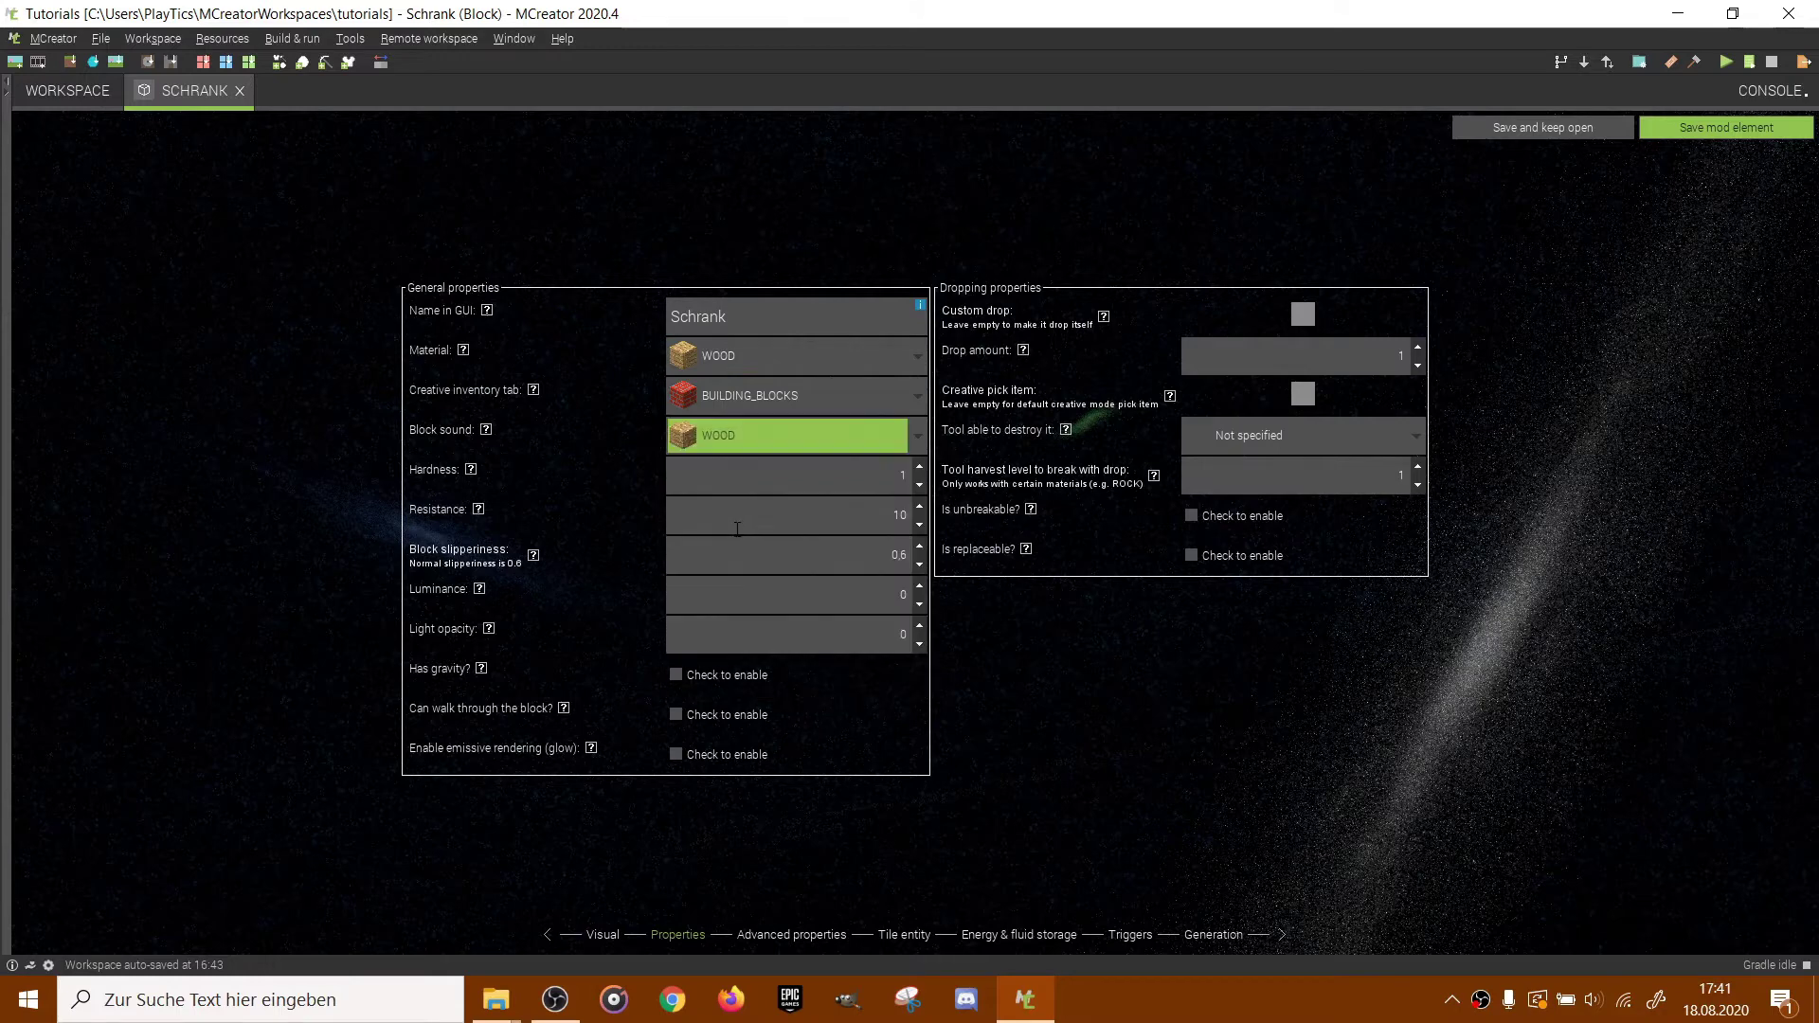
Clear the list of blocks this block can replace in its generation settings and save the Schrank mod element.
left_click(810, 936)
left_click(924, 936)
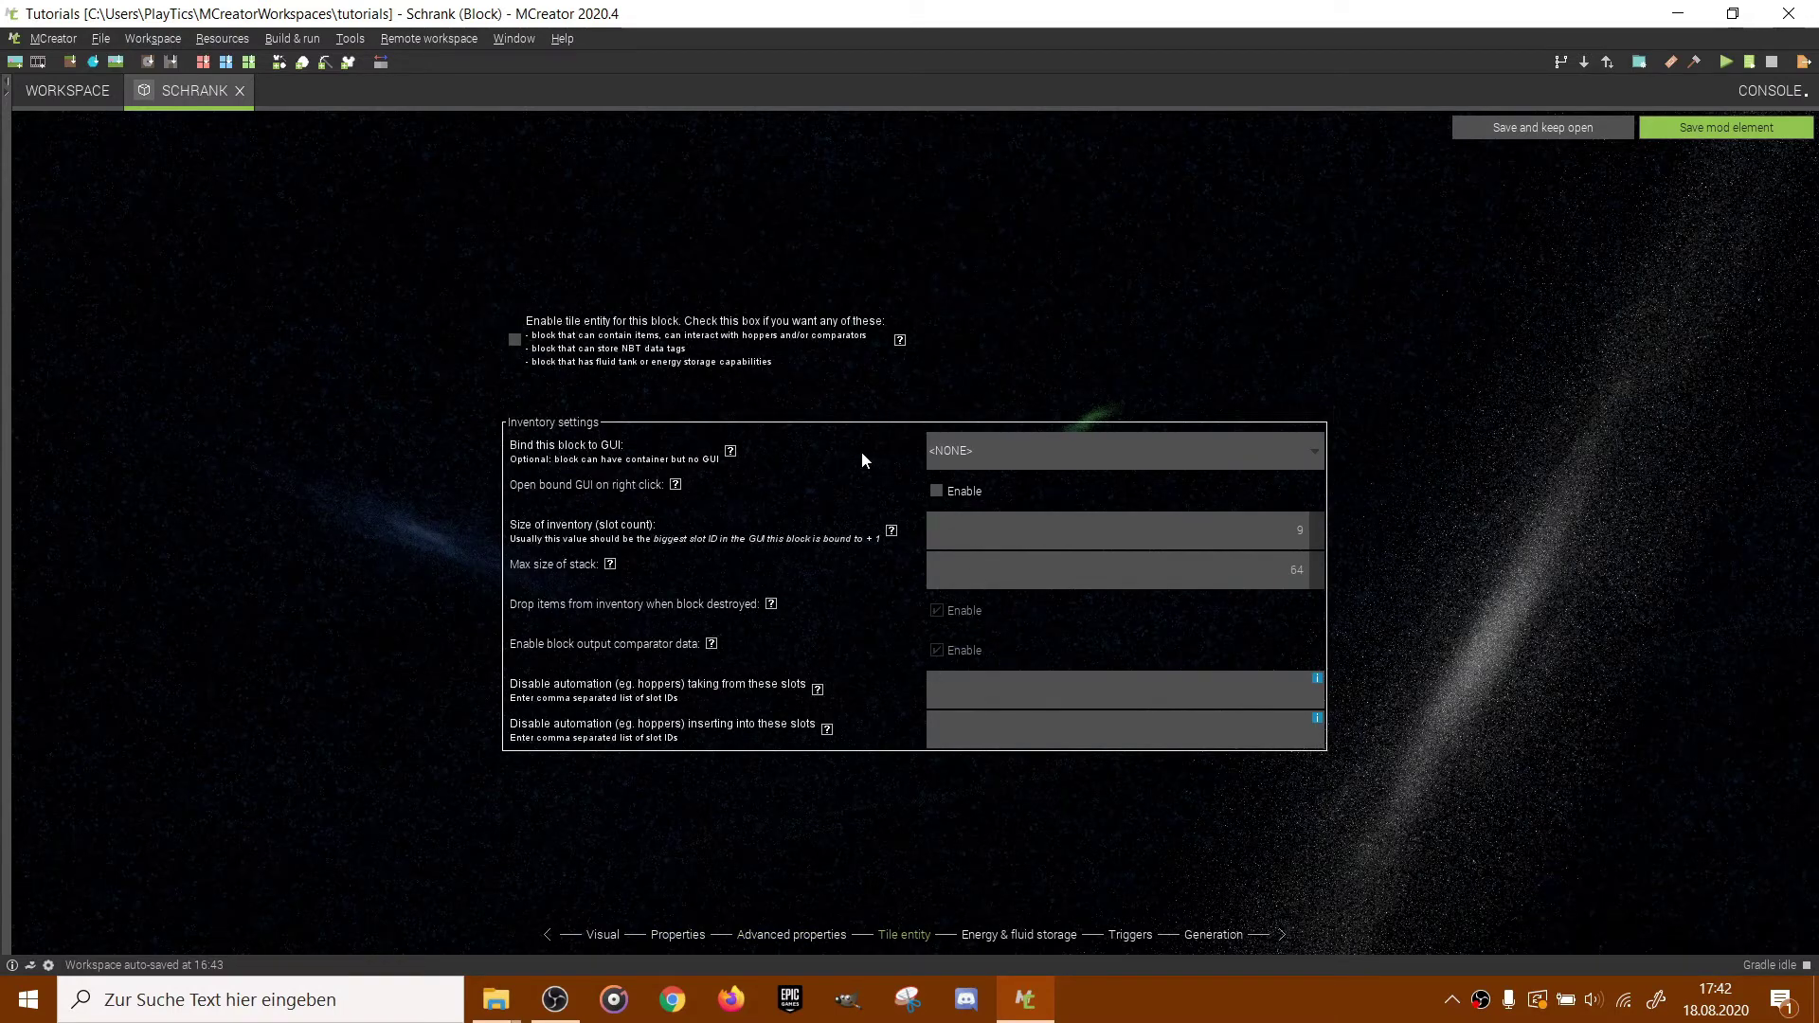
left_click(1213, 935)
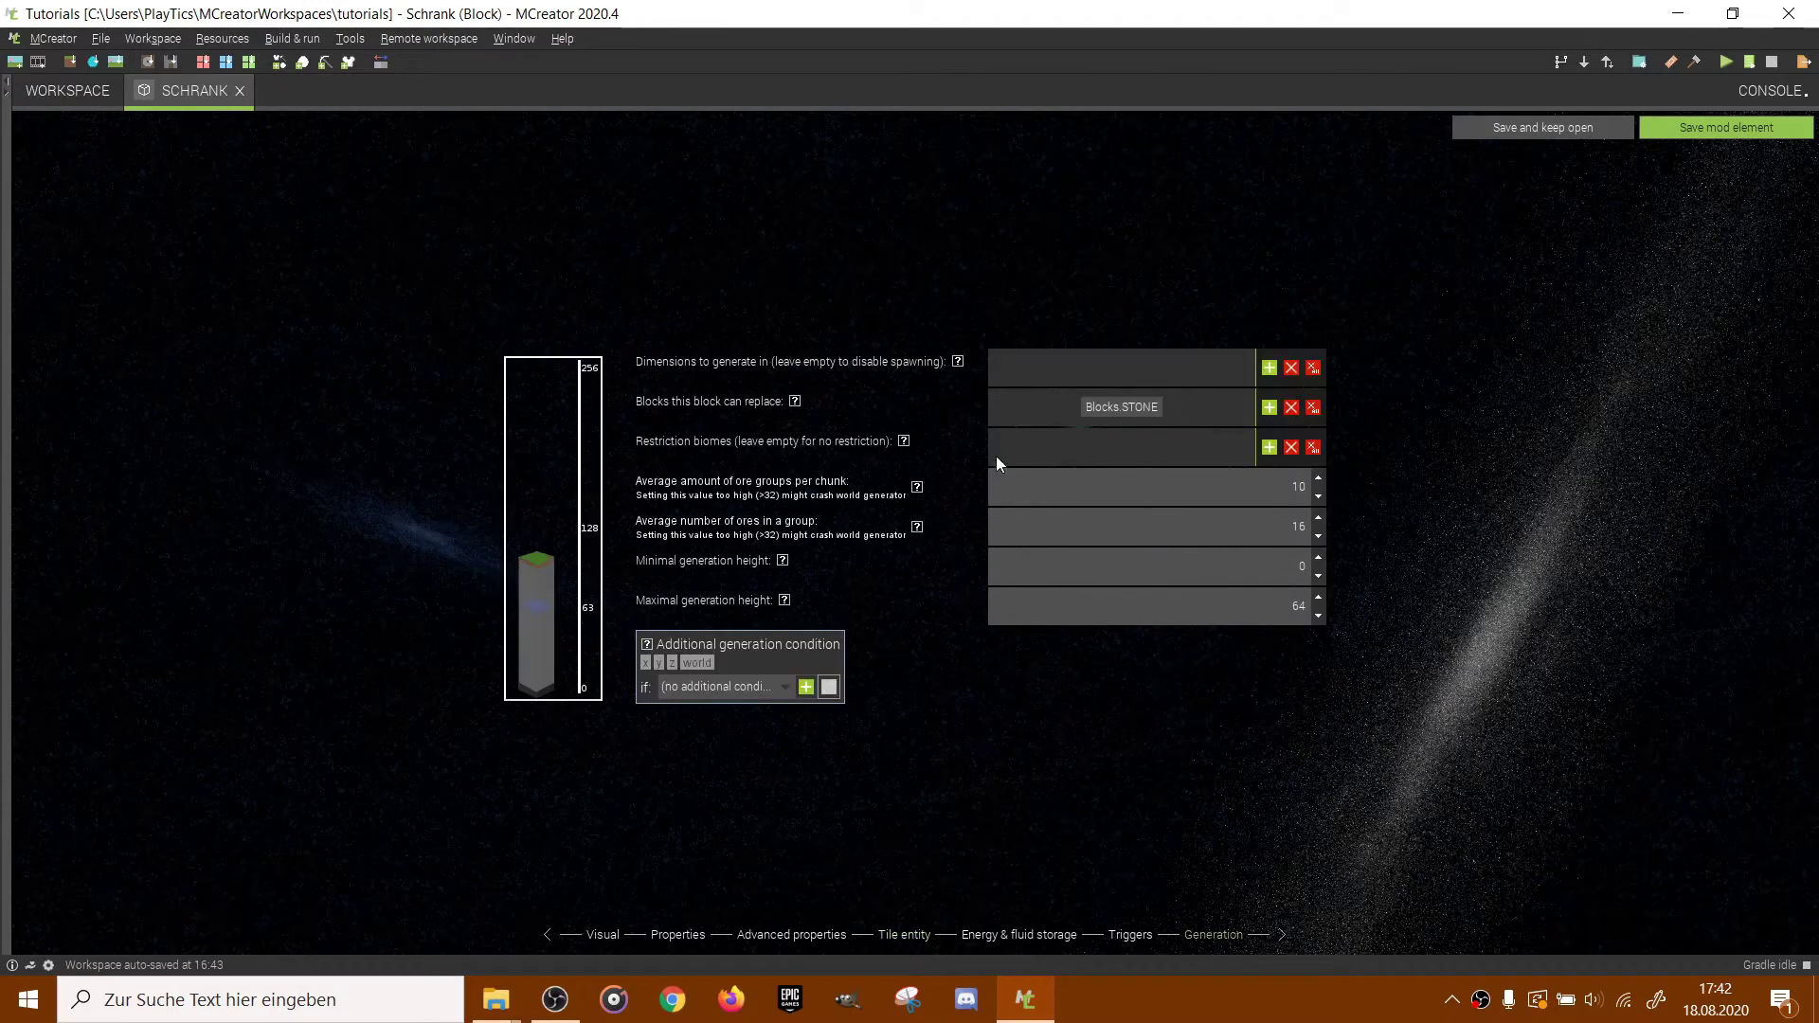
left_click(1314, 408)
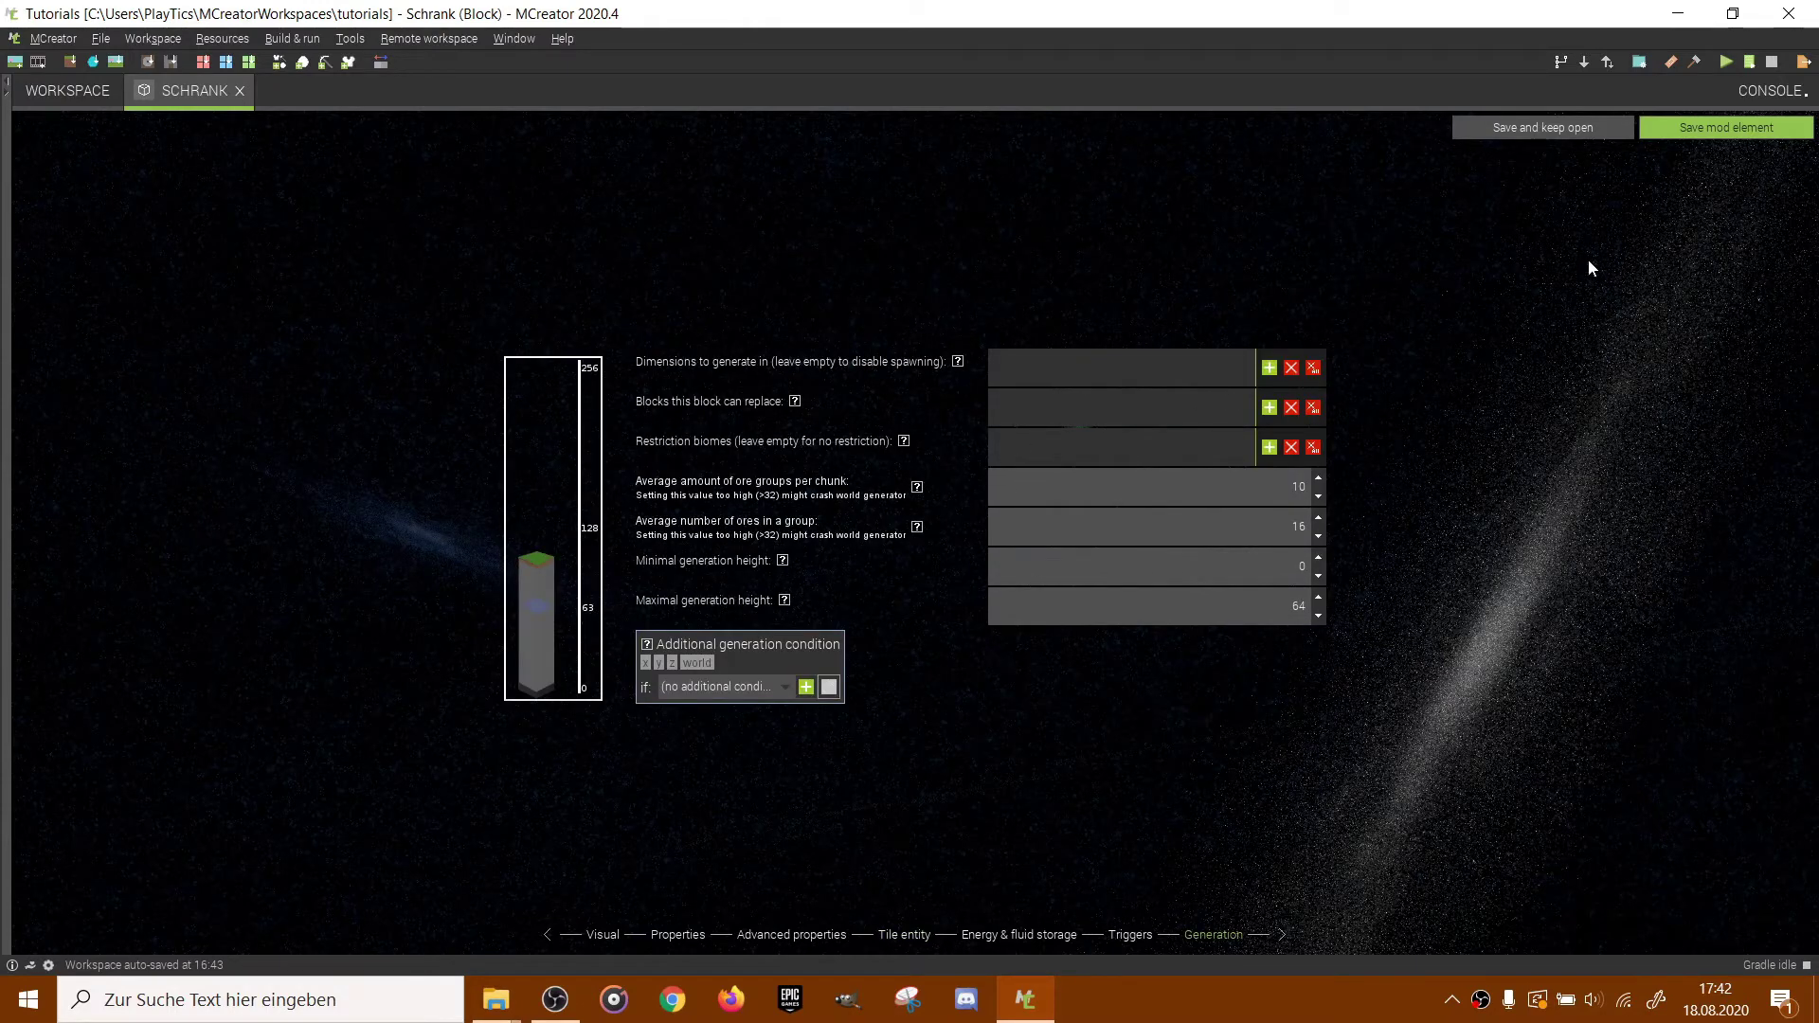
left_click(1730, 127)
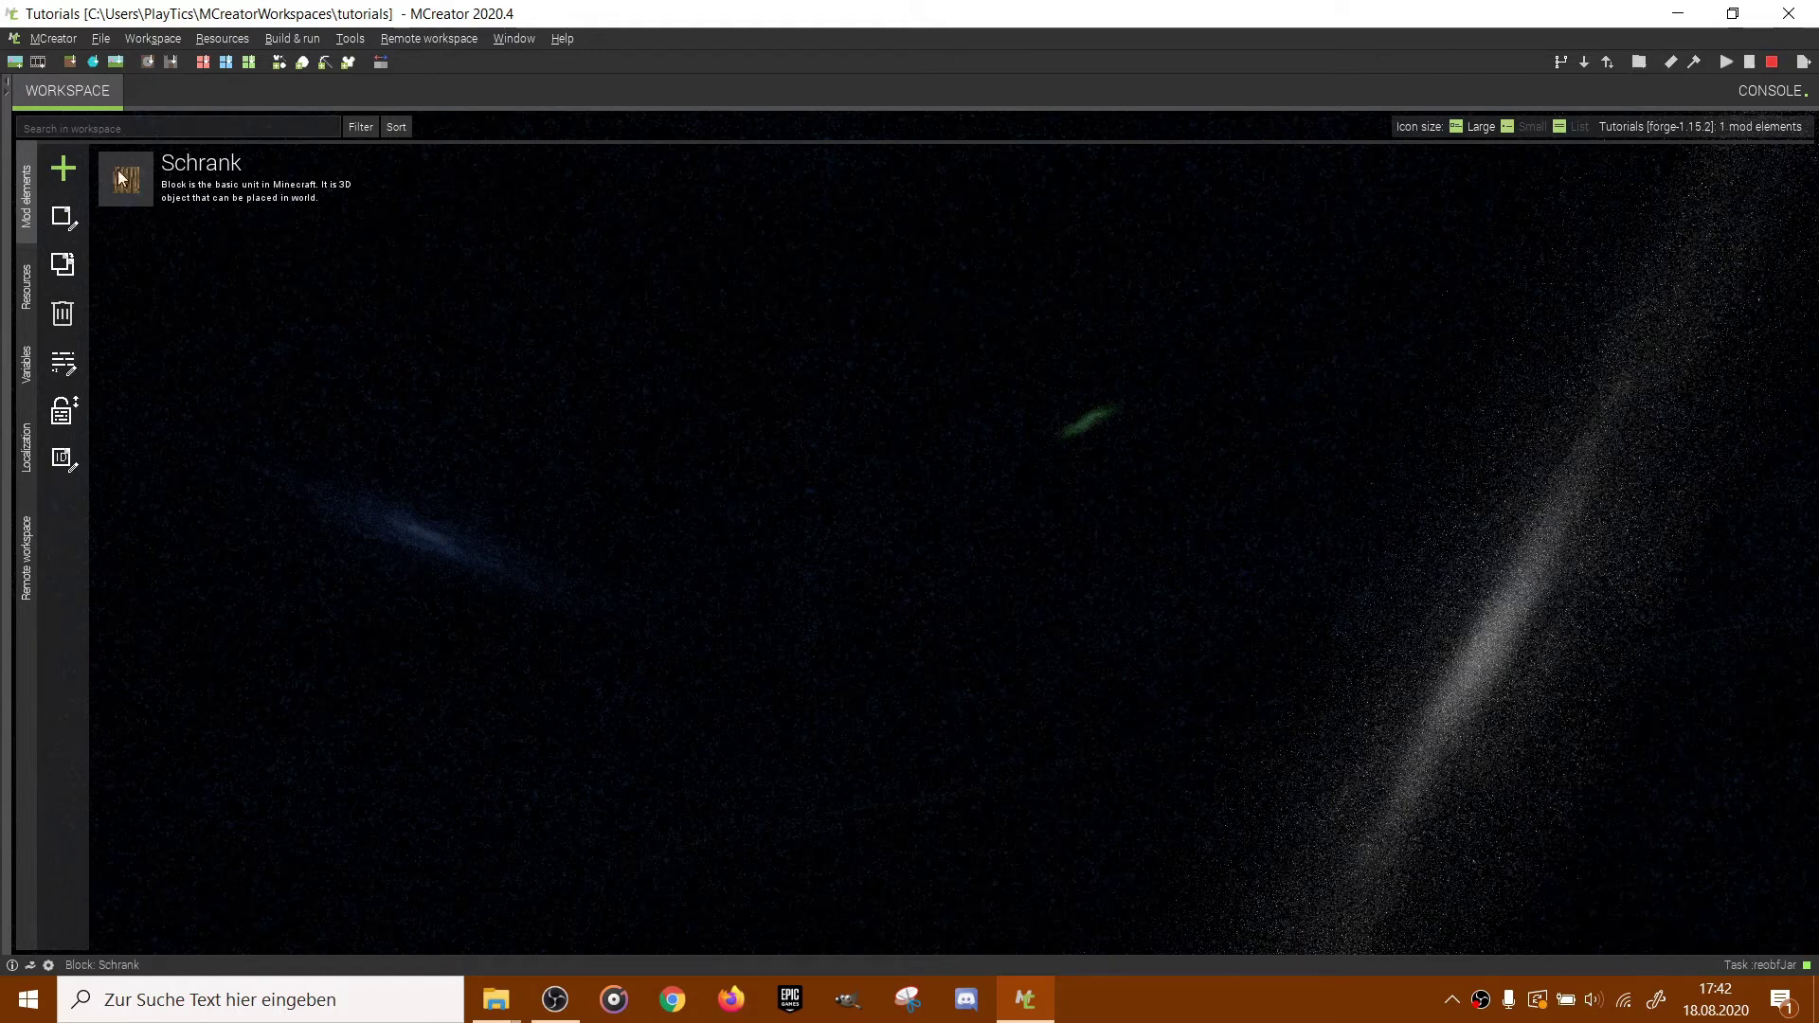
Create a new GUI mod element named Schrankgui.
left_click(65, 170)
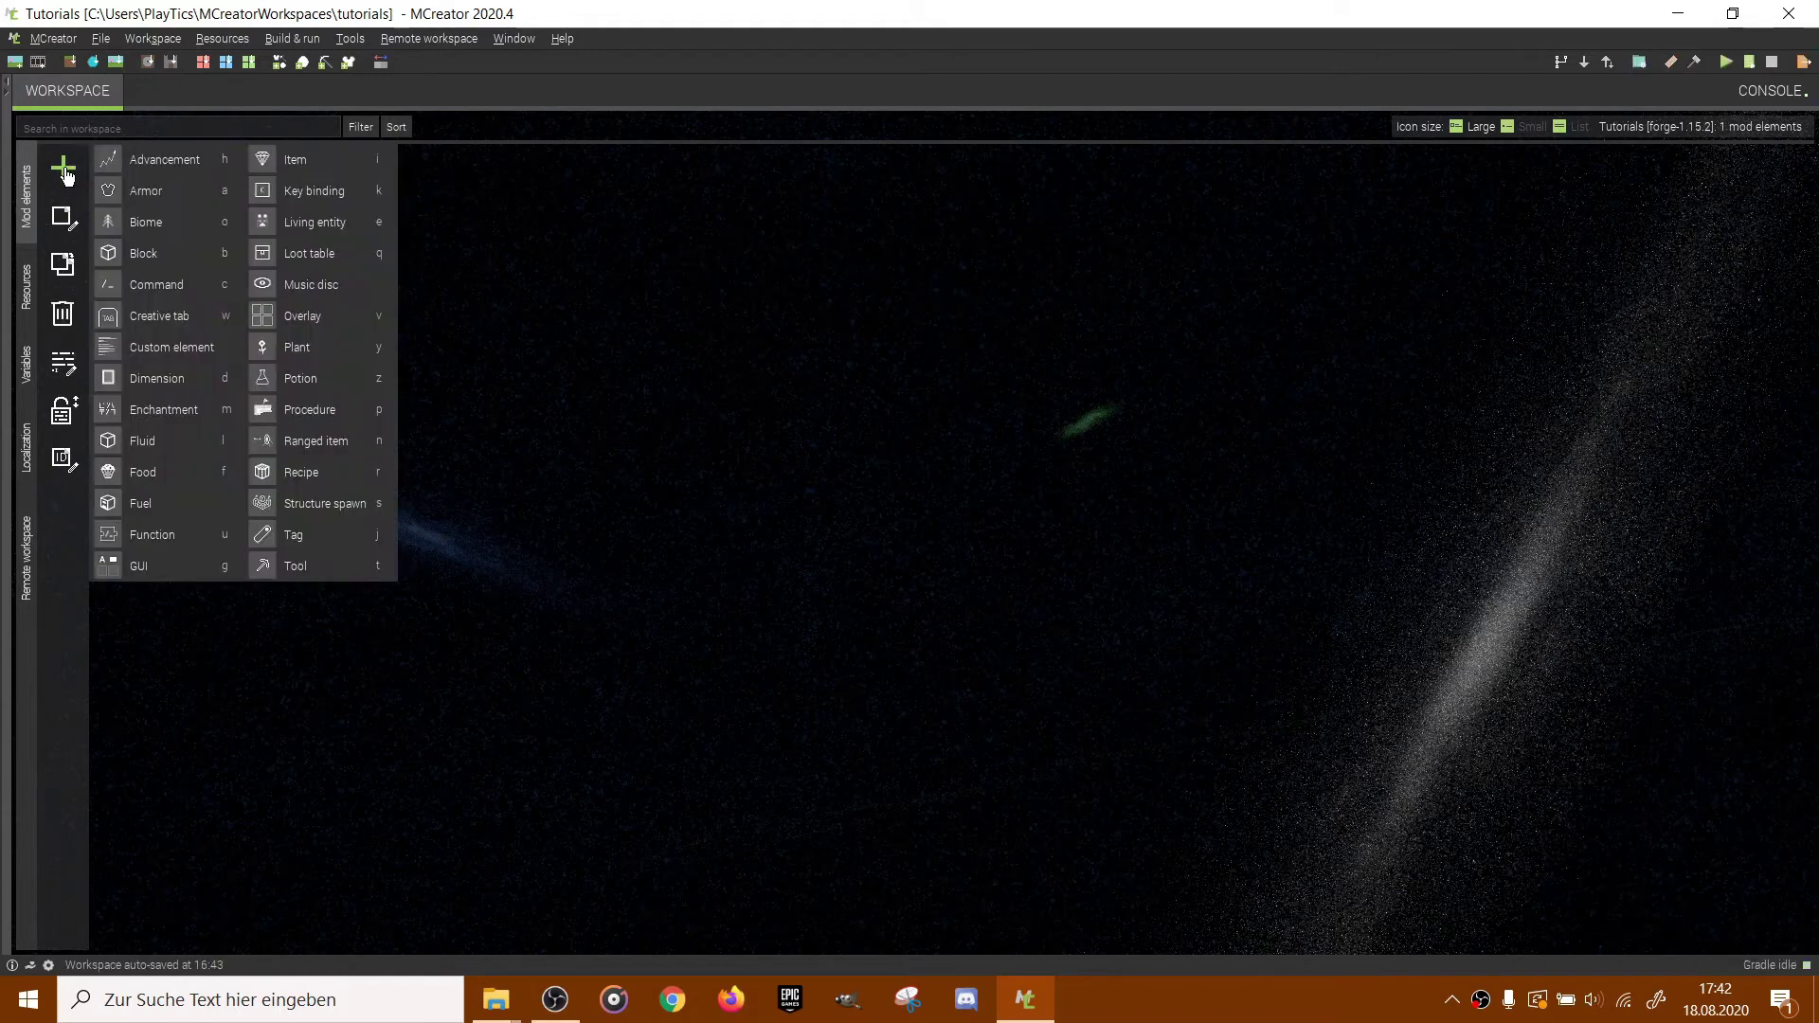
left_click(180, 571)
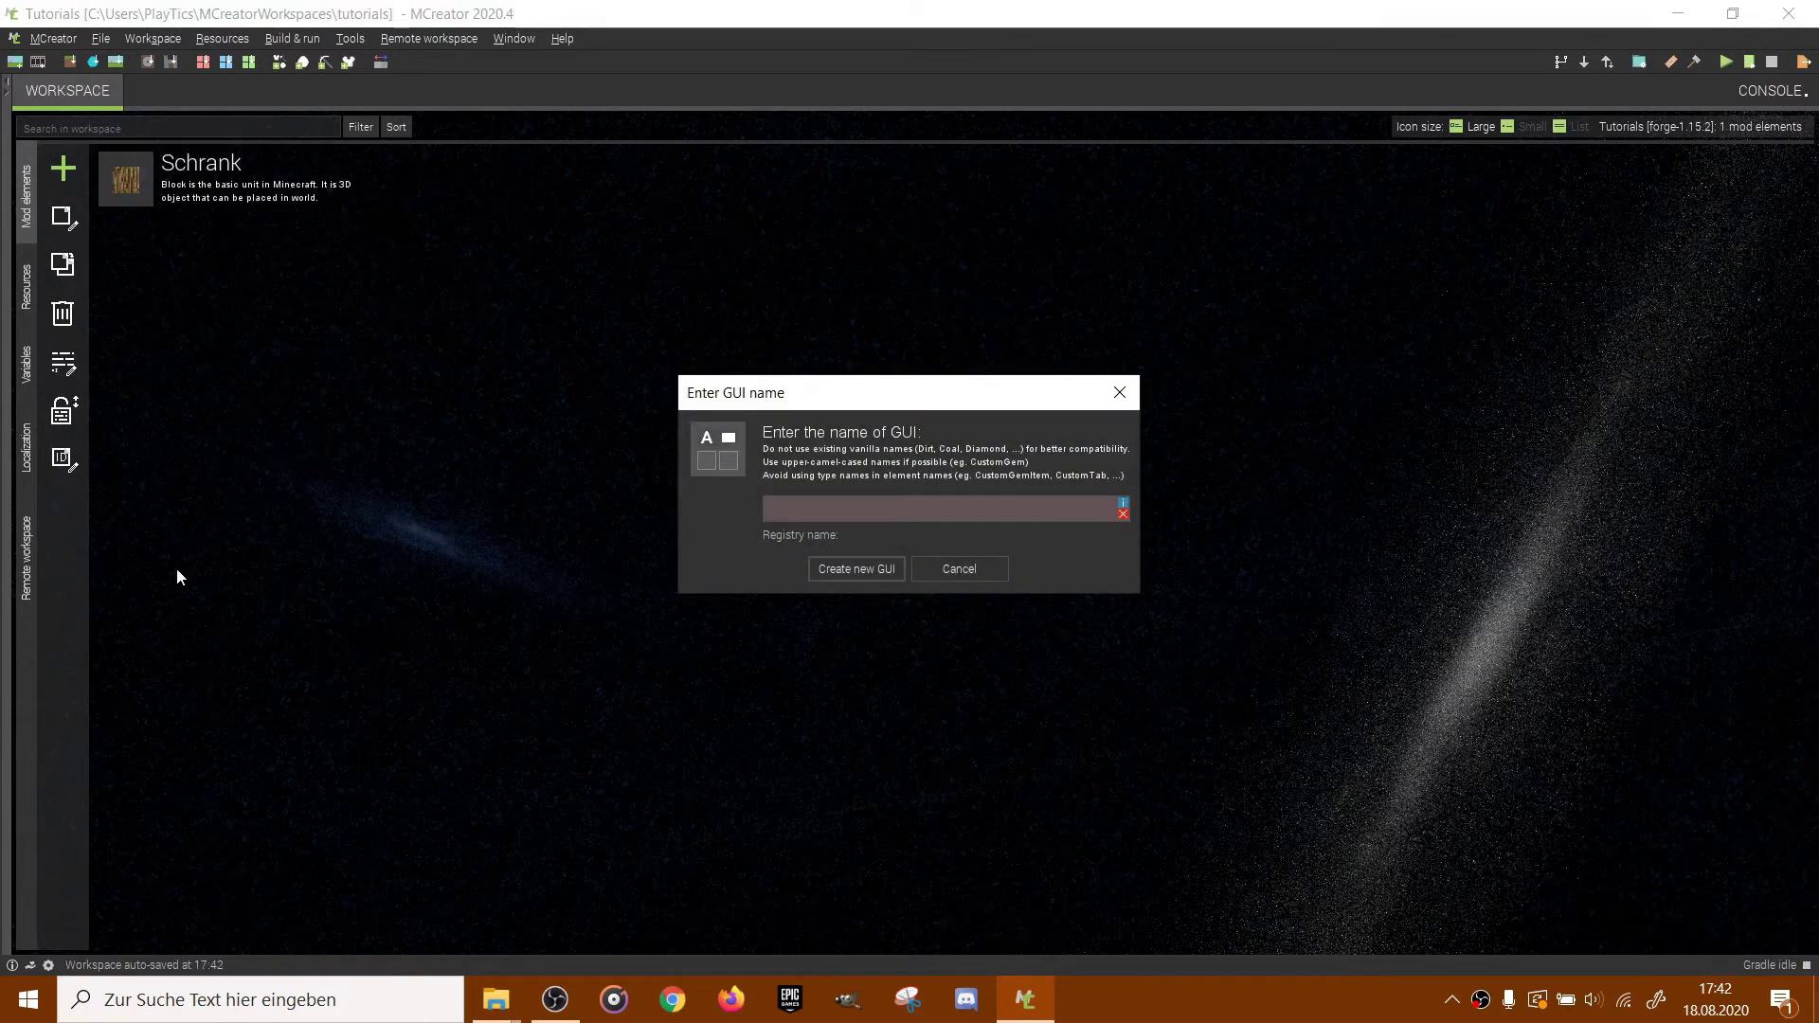
type("Schrank_gui")
key("Return")
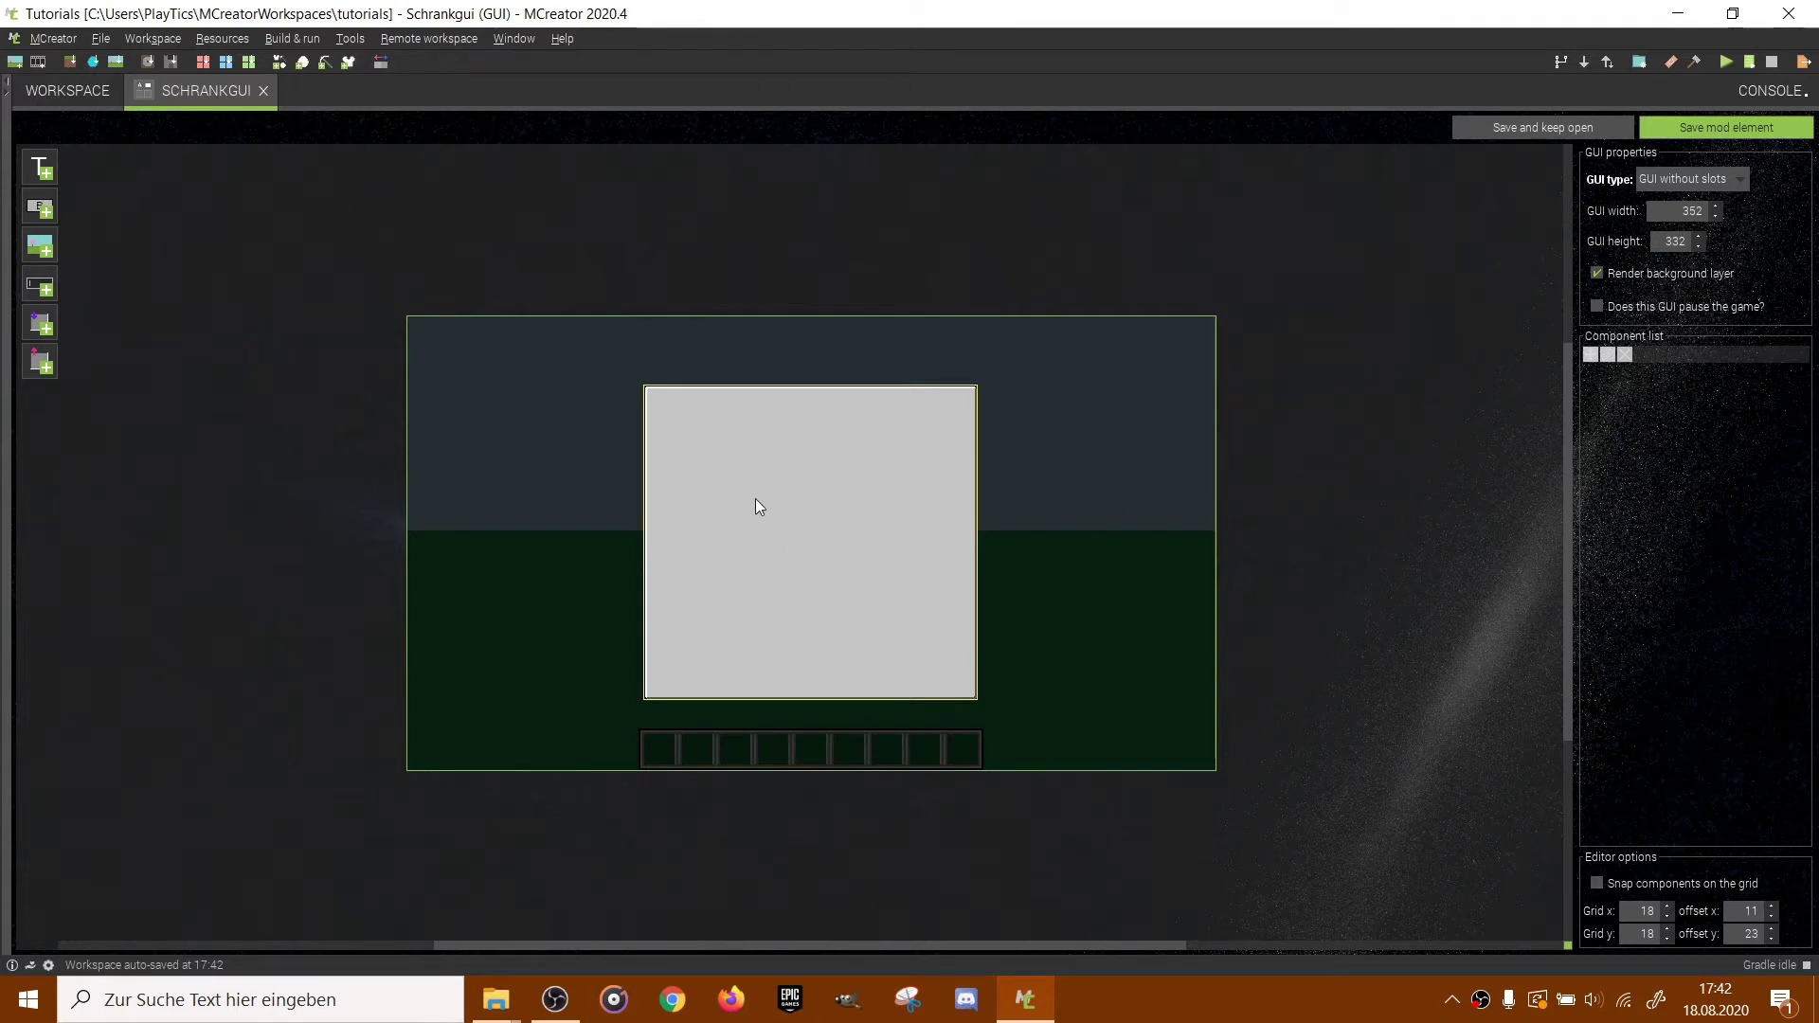
Set the GUI type to GUI with slots.
scroll(755, 499, "up", 2)
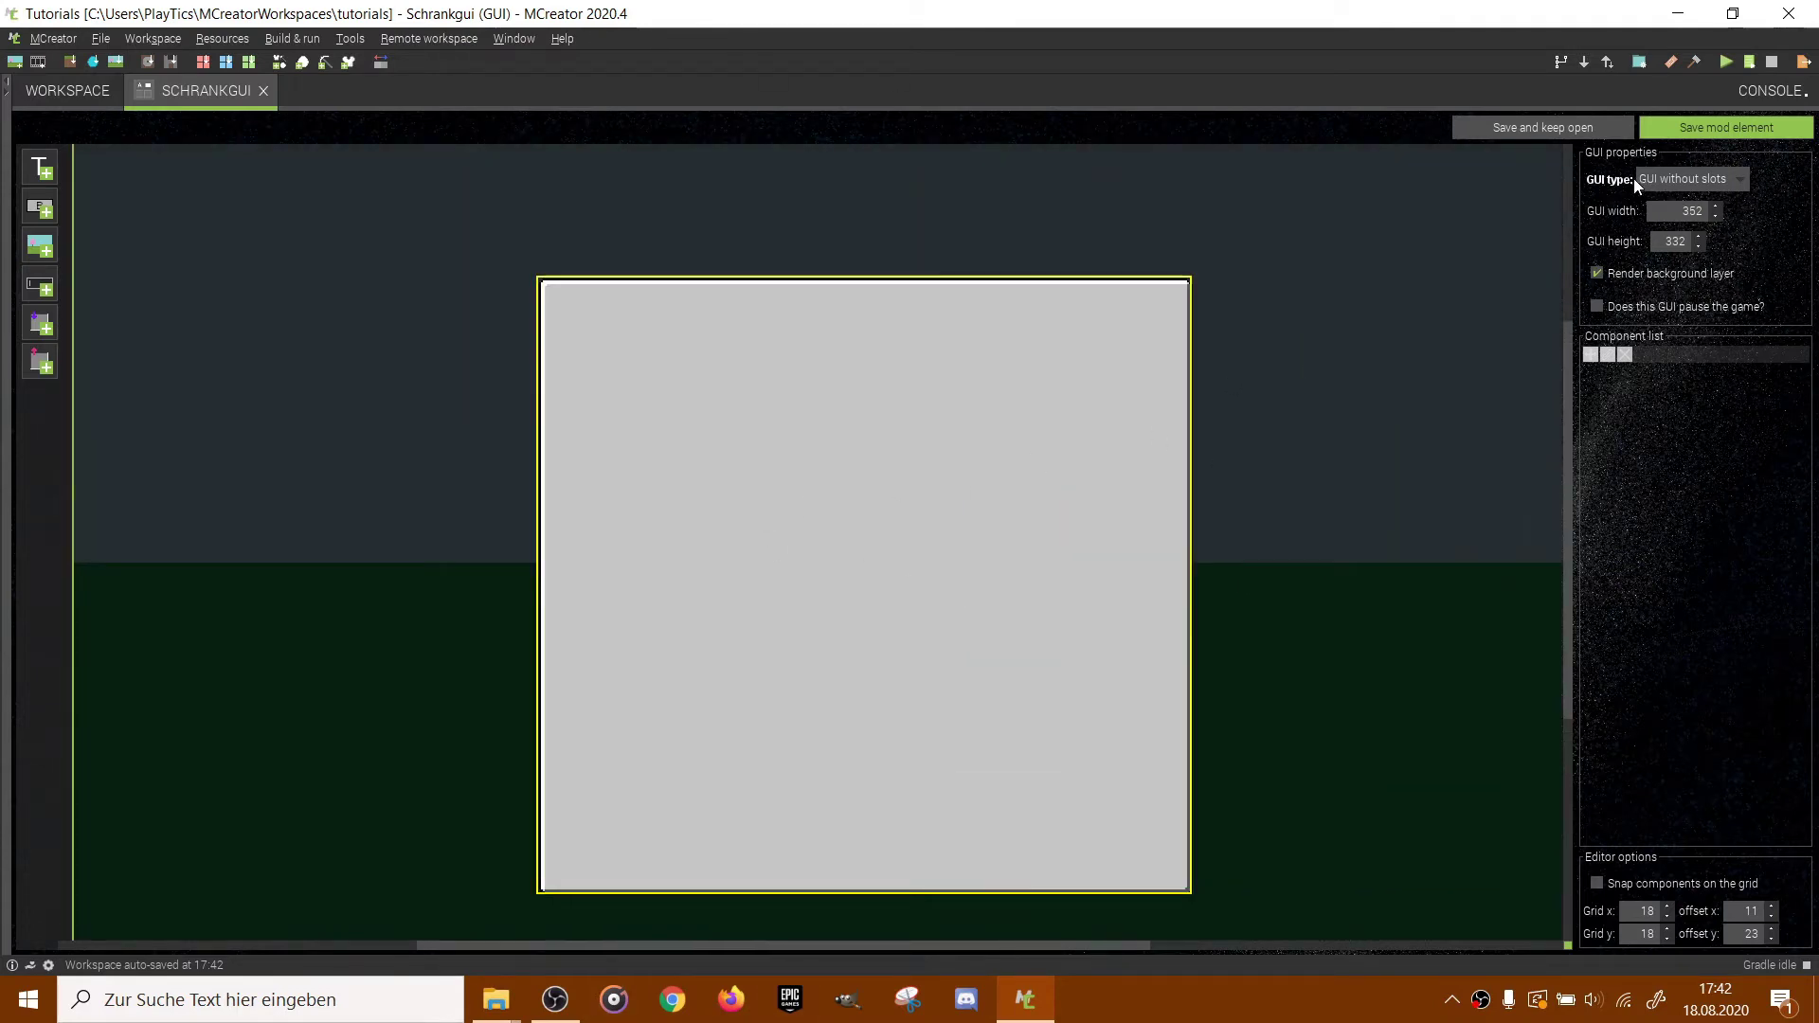
left_click(1665, 181)
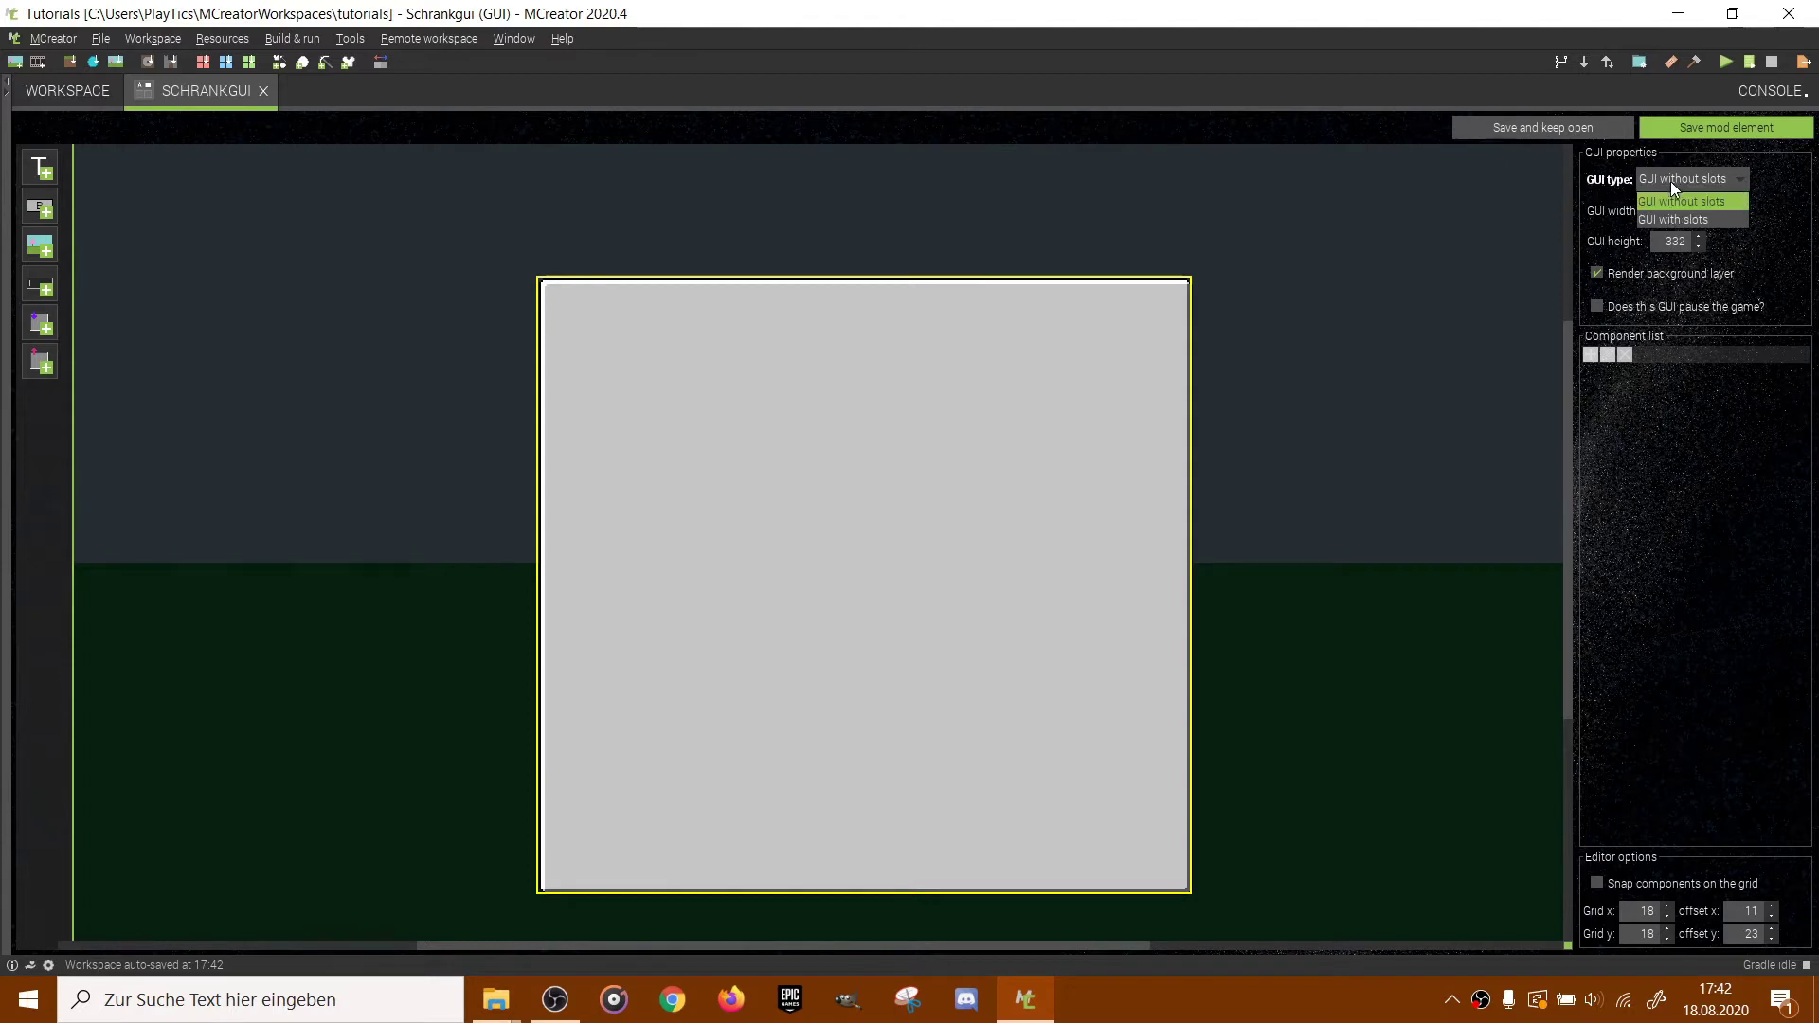
left_click(1668, 219)
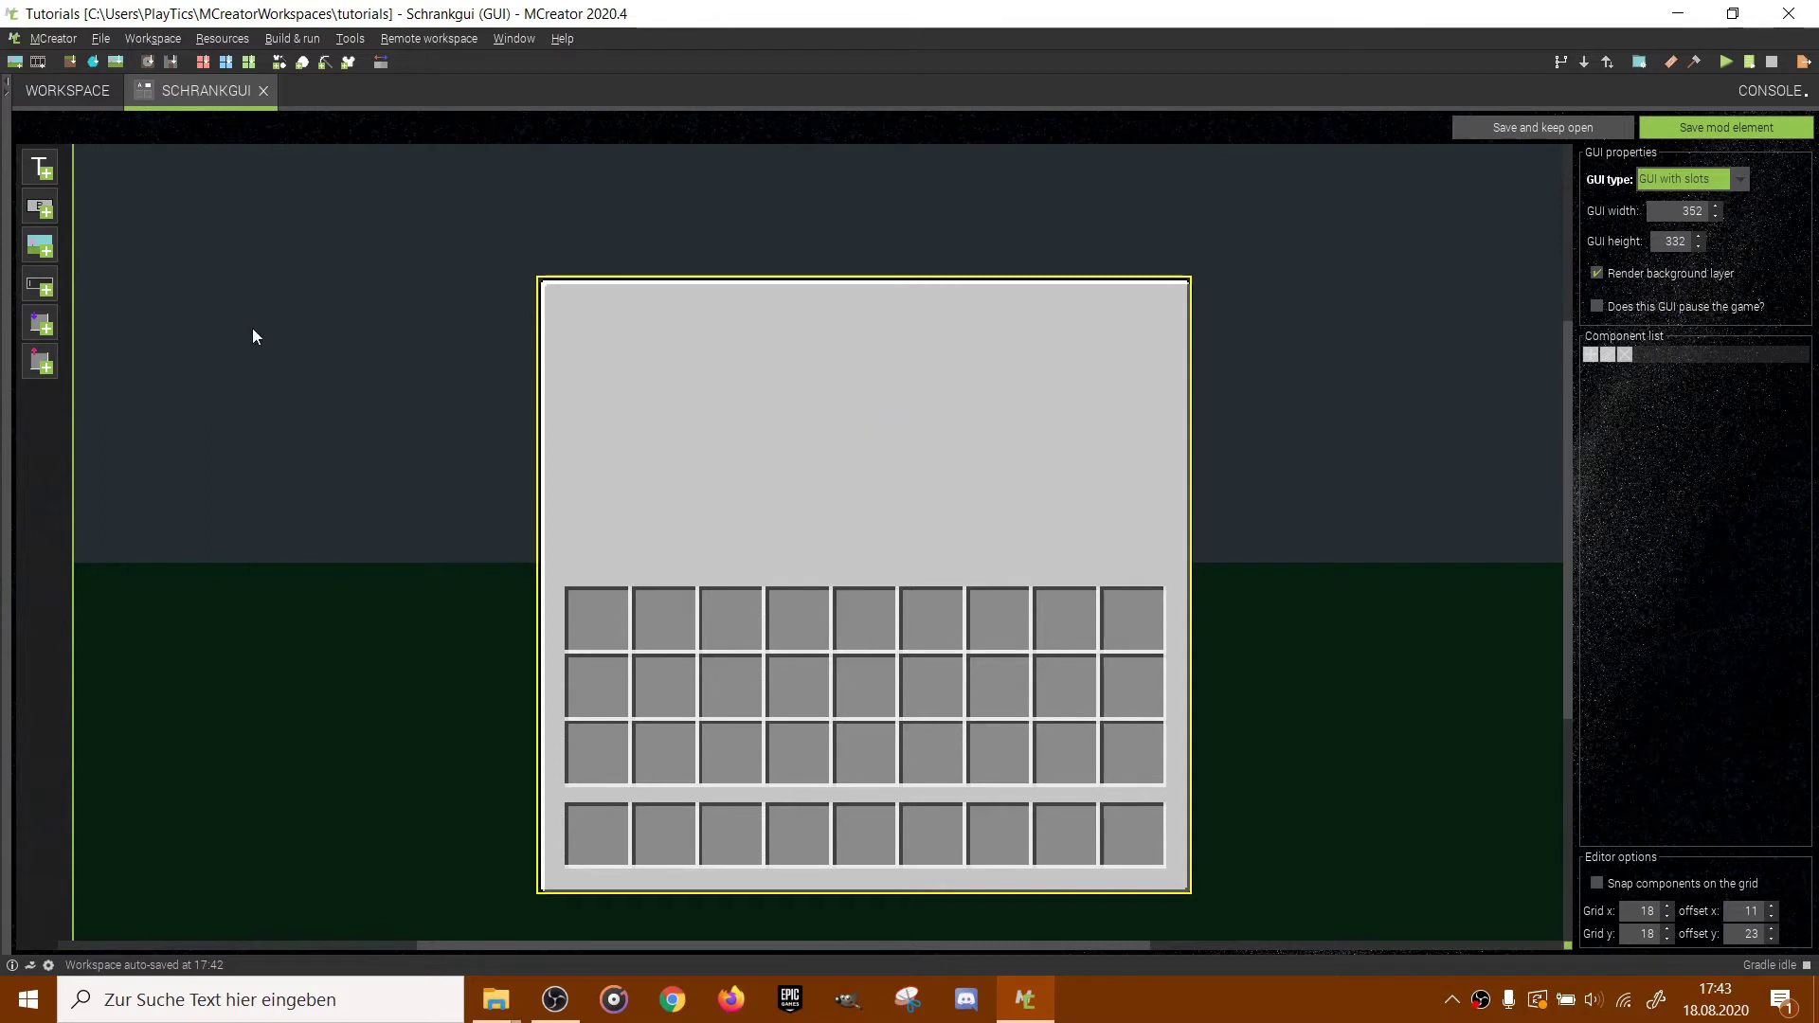
With grid snapping enabled, place input slots 0 to 26 in three rows of nine above the player inventory and save the GUI.
left_click(52, 327)
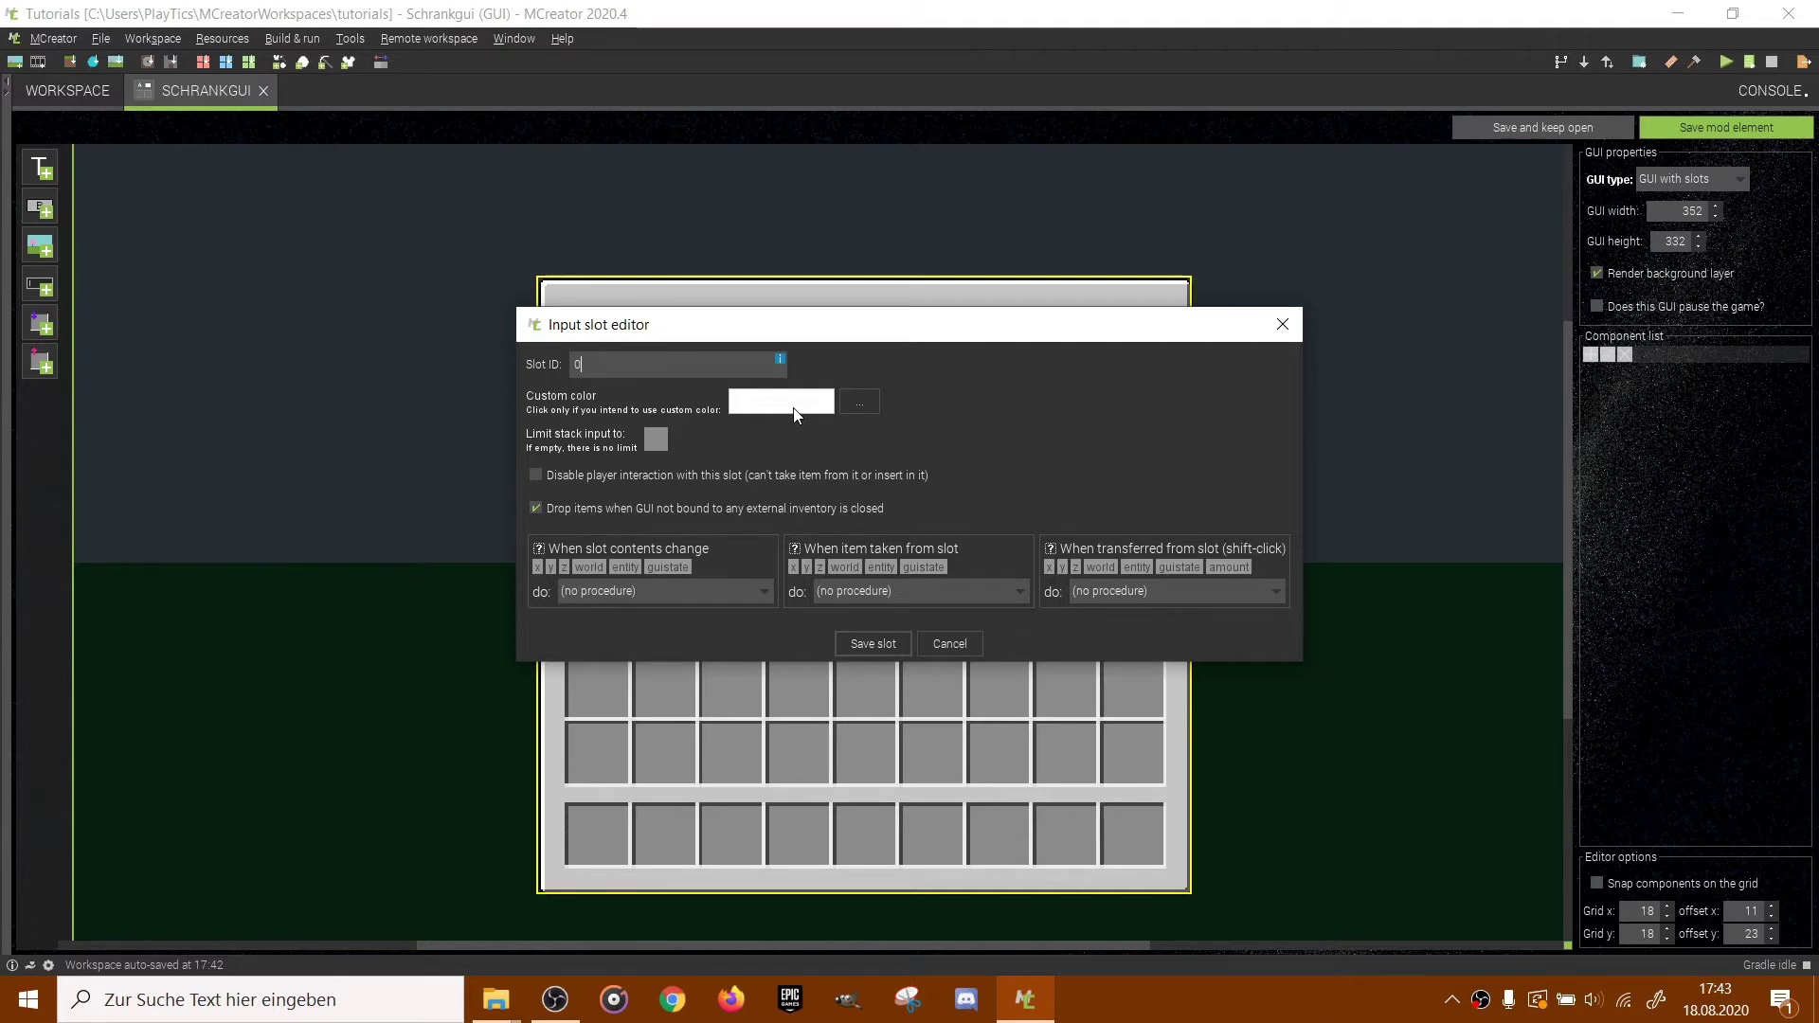
left_click(872, 645)
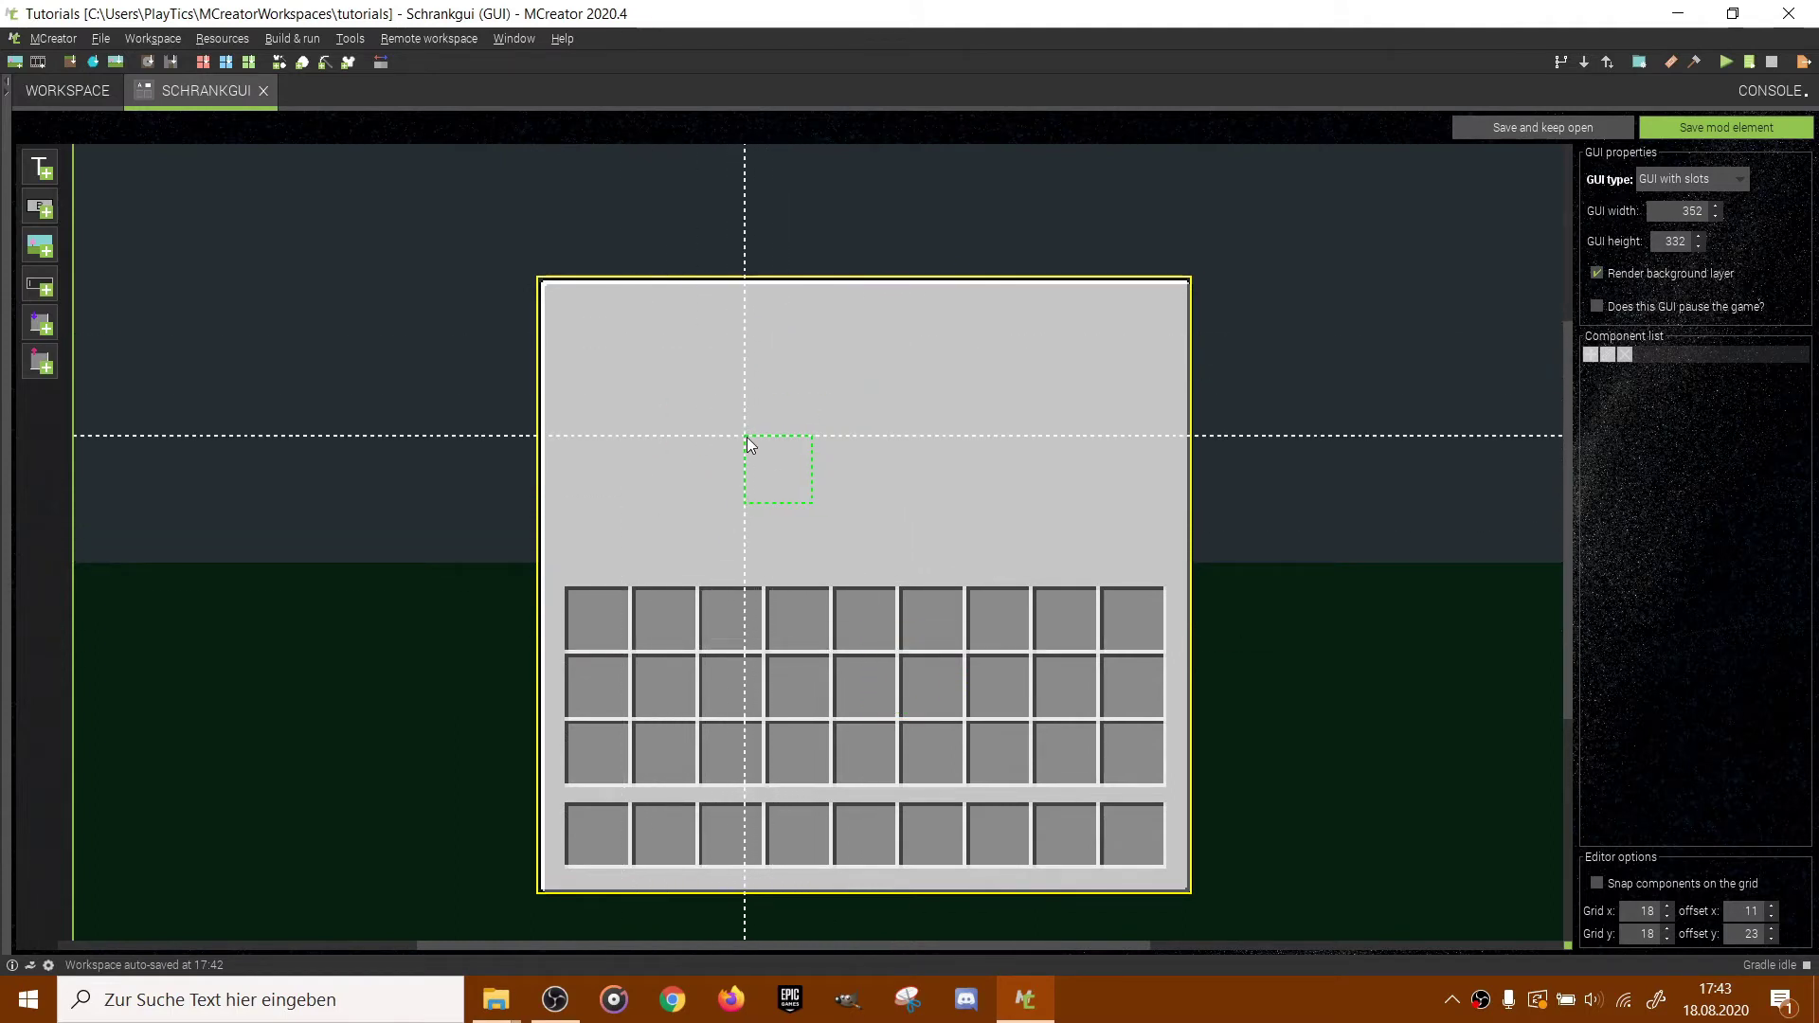
left_click(771, 457)
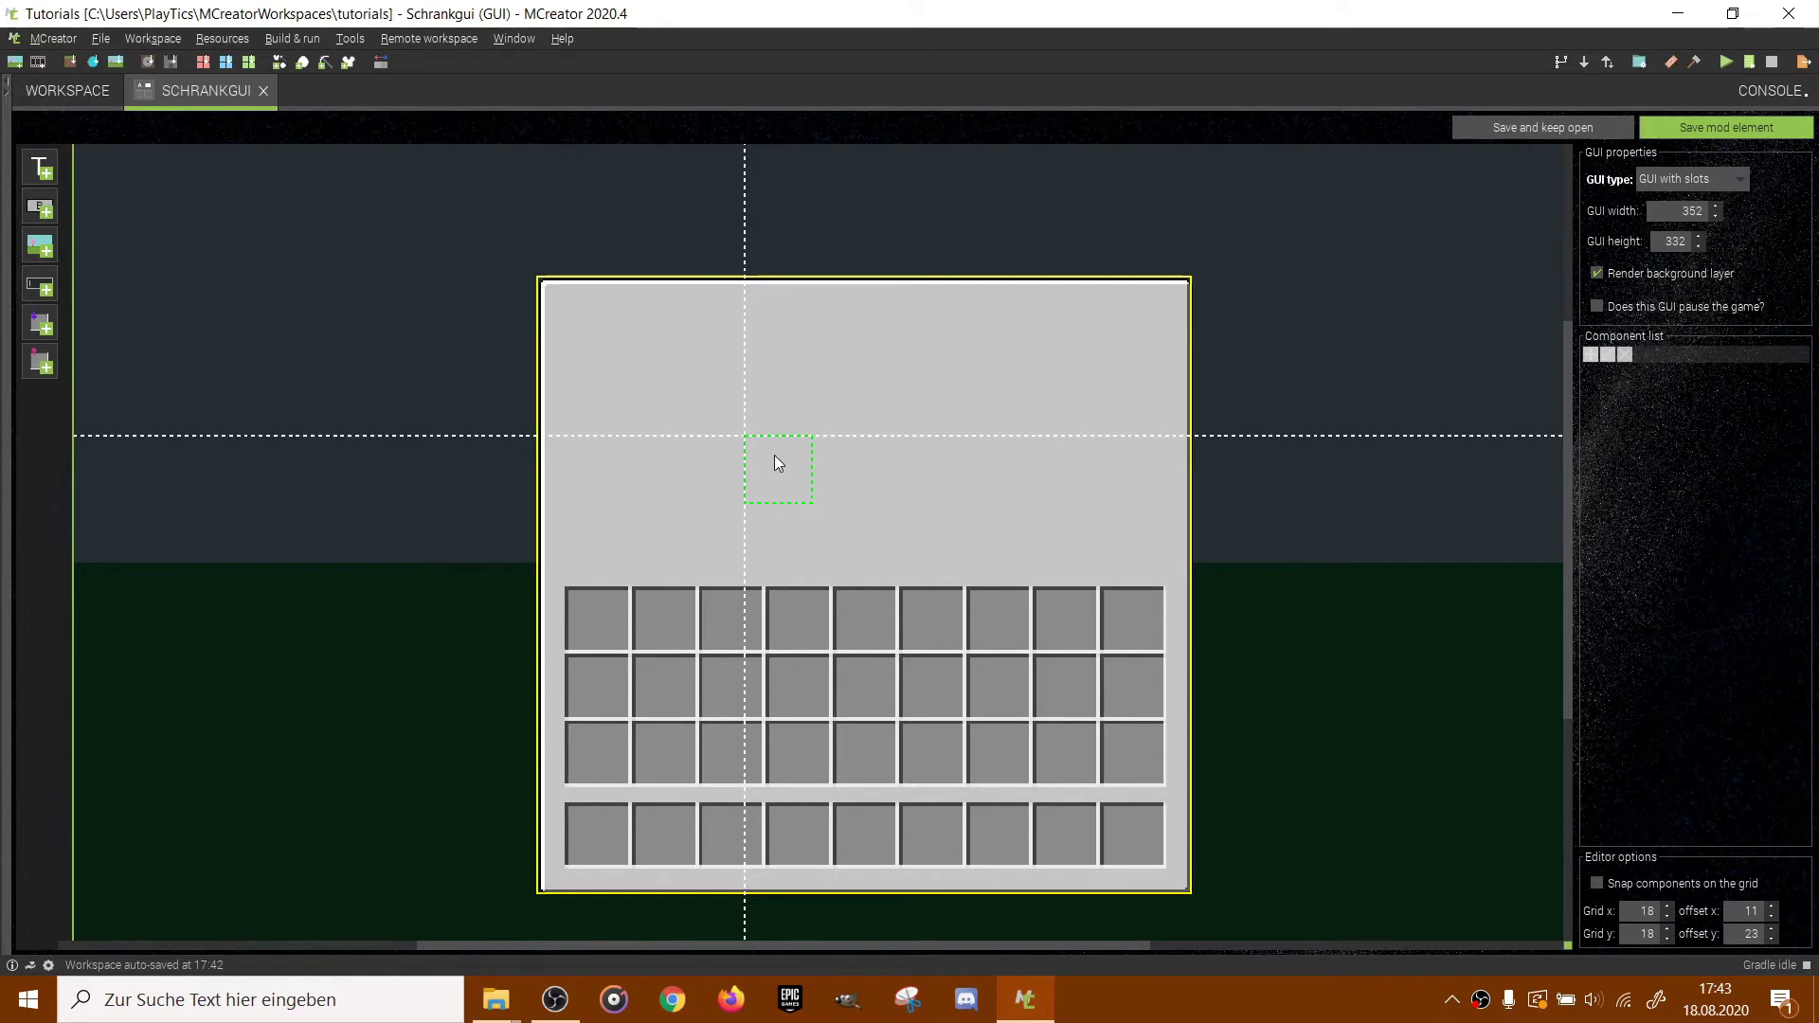
left_click(1596, 885)
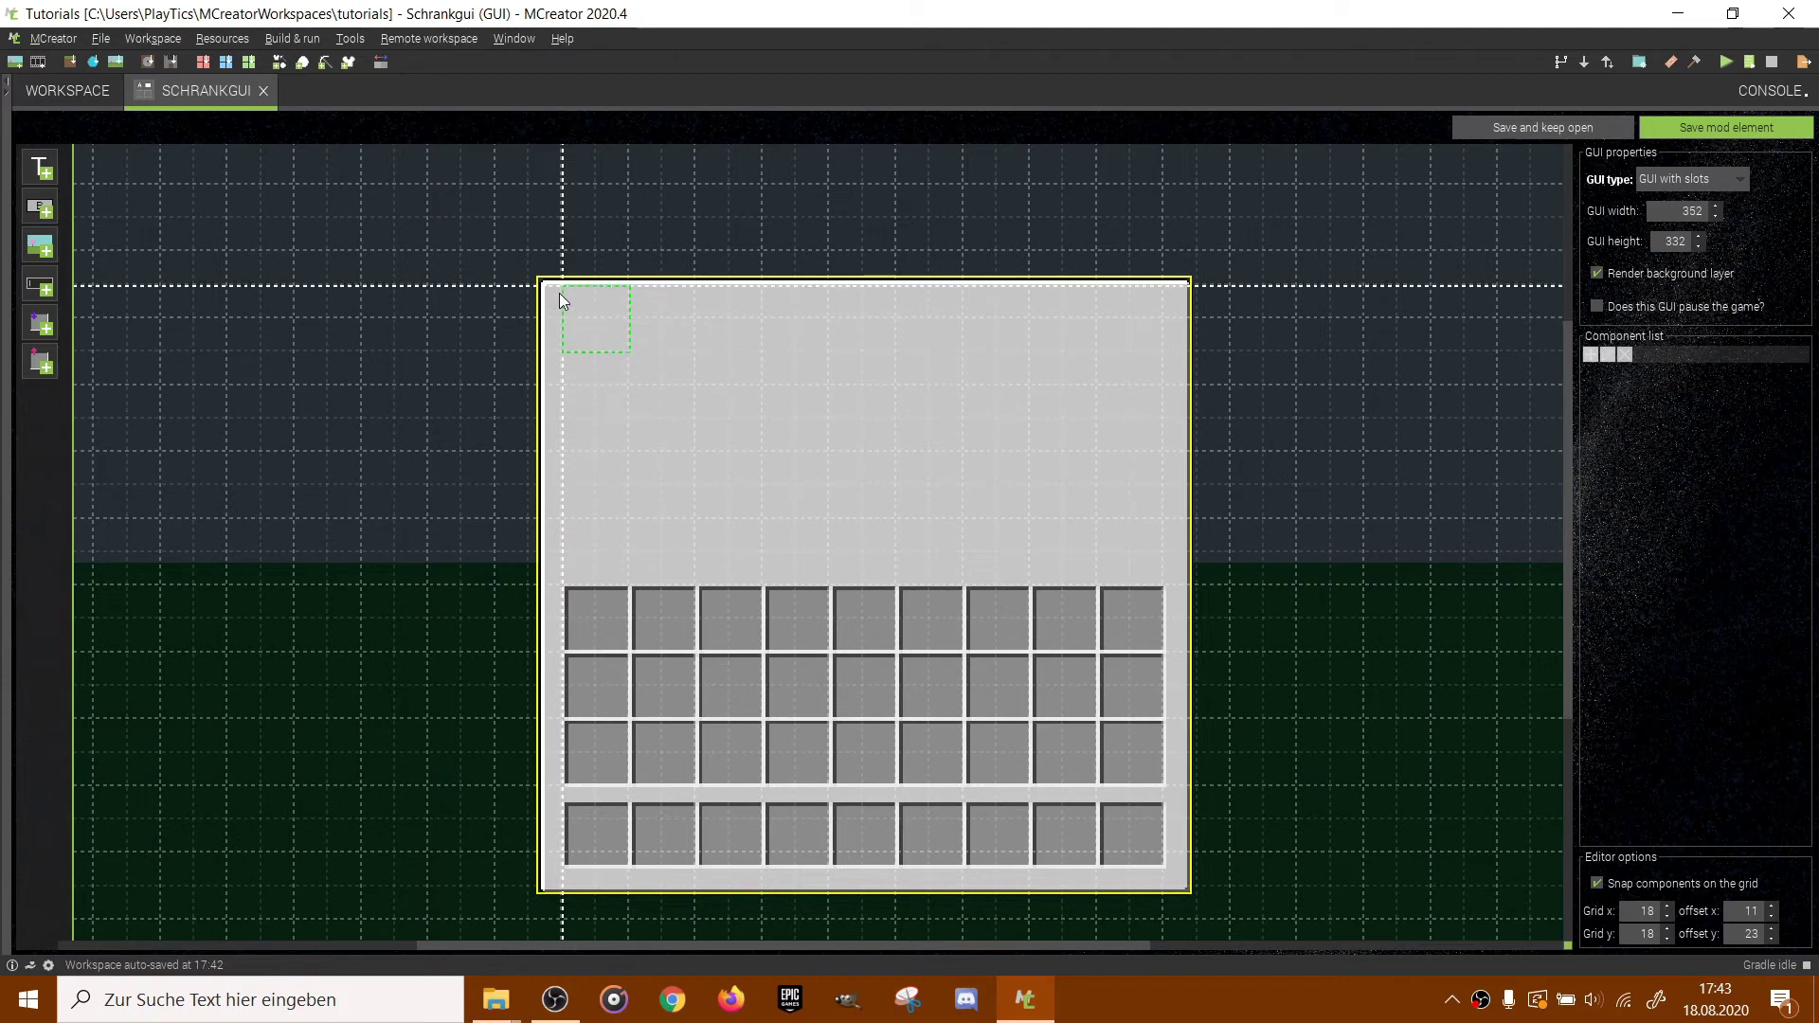
left_click(566, 325)
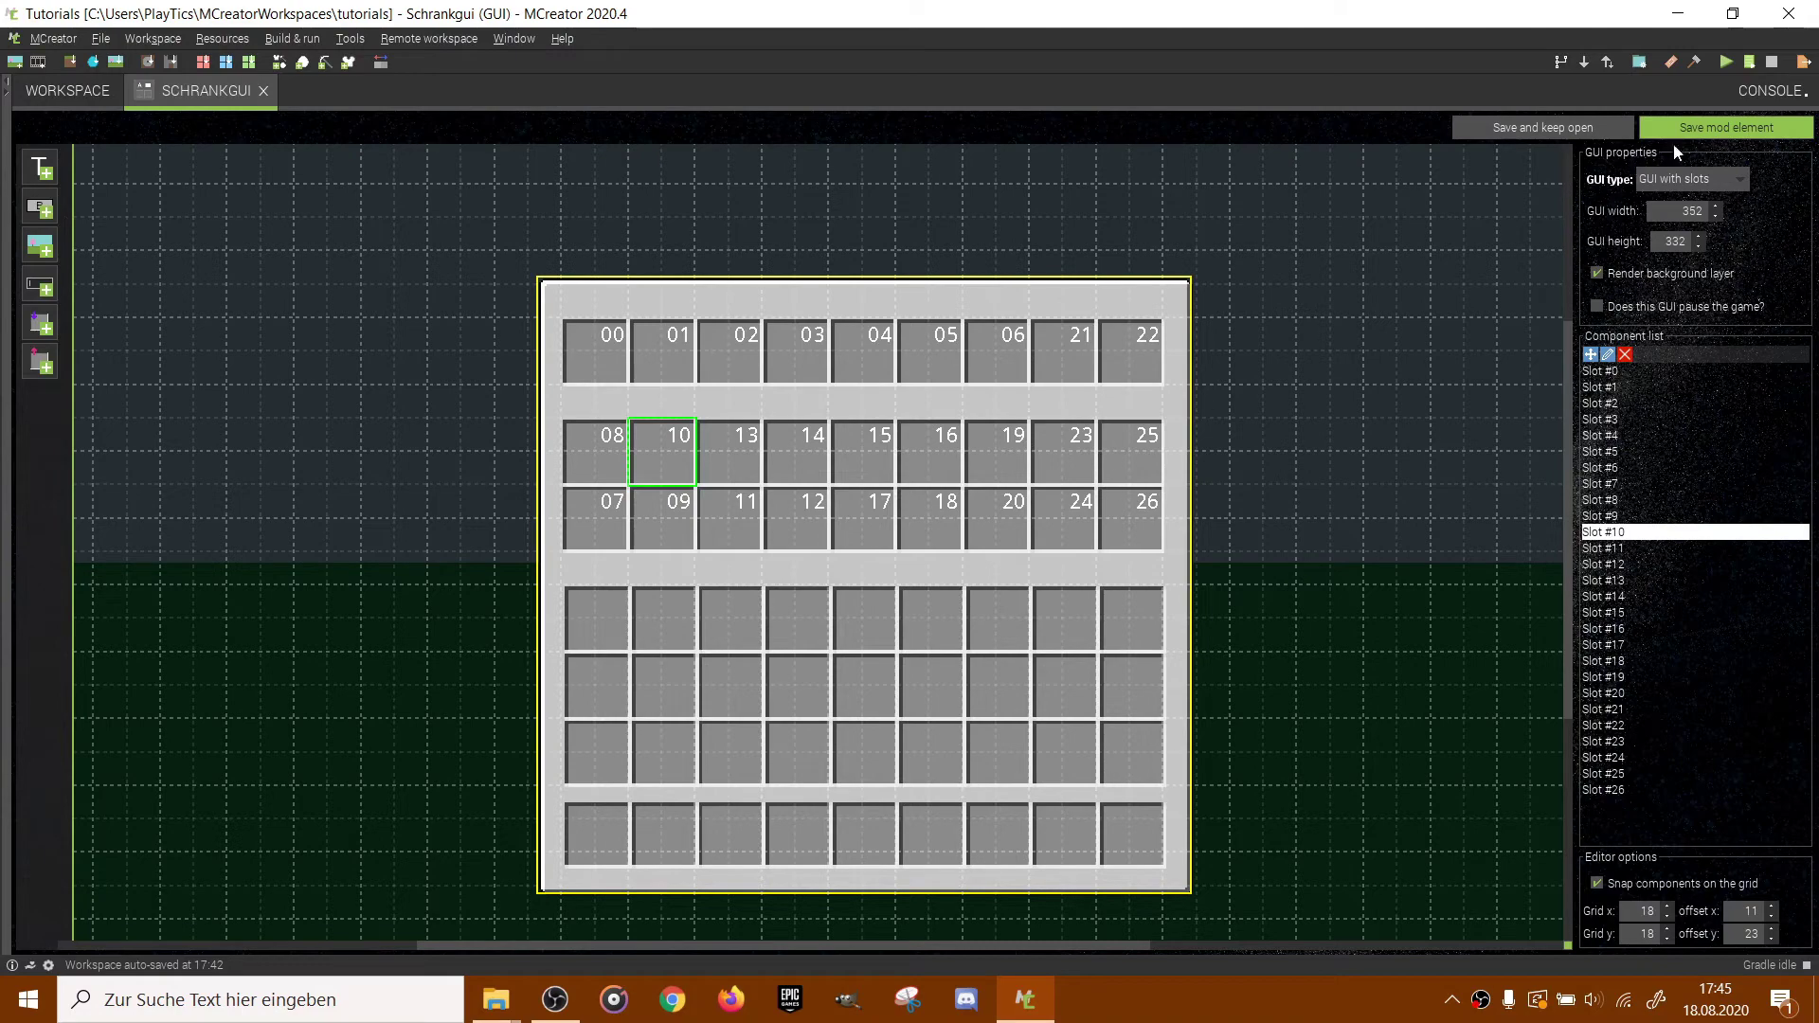
left_click(1708, 129)
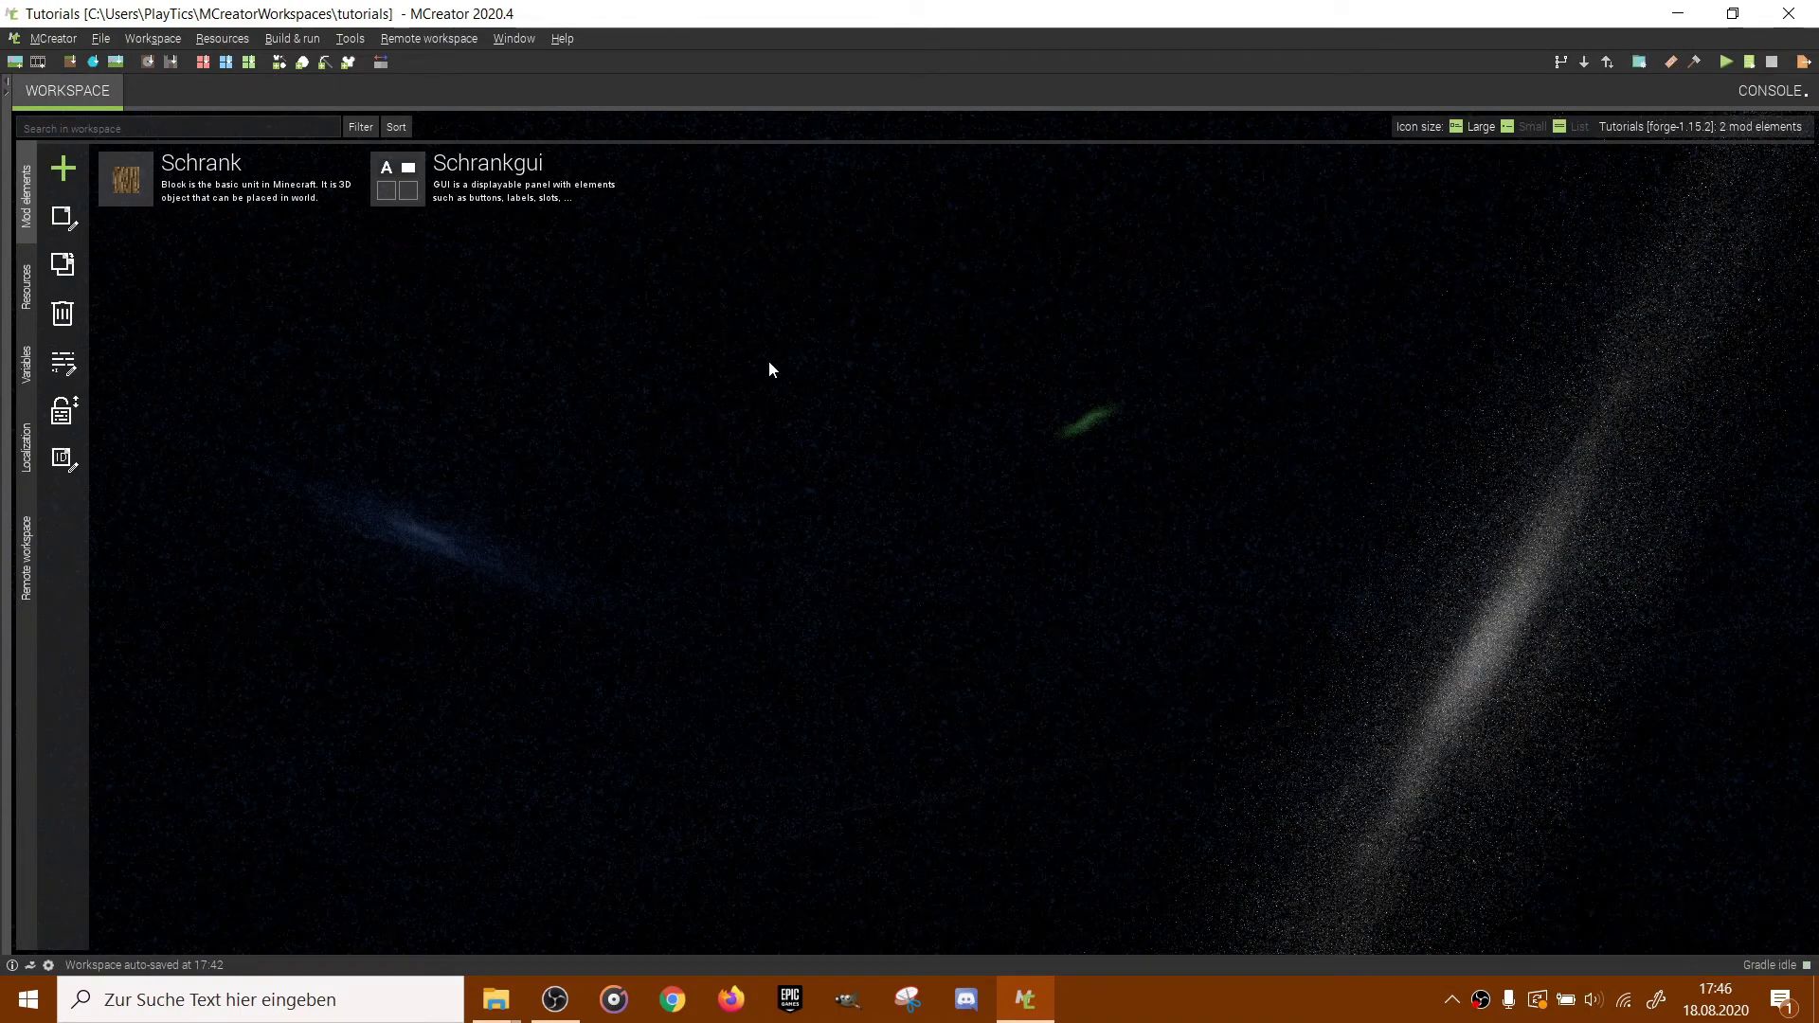
Enable the Schrank block's tile entity, bind it to Schrankgui with in-game opening enabled, set the inventory size to 27, and save.
double_click(197, 189)
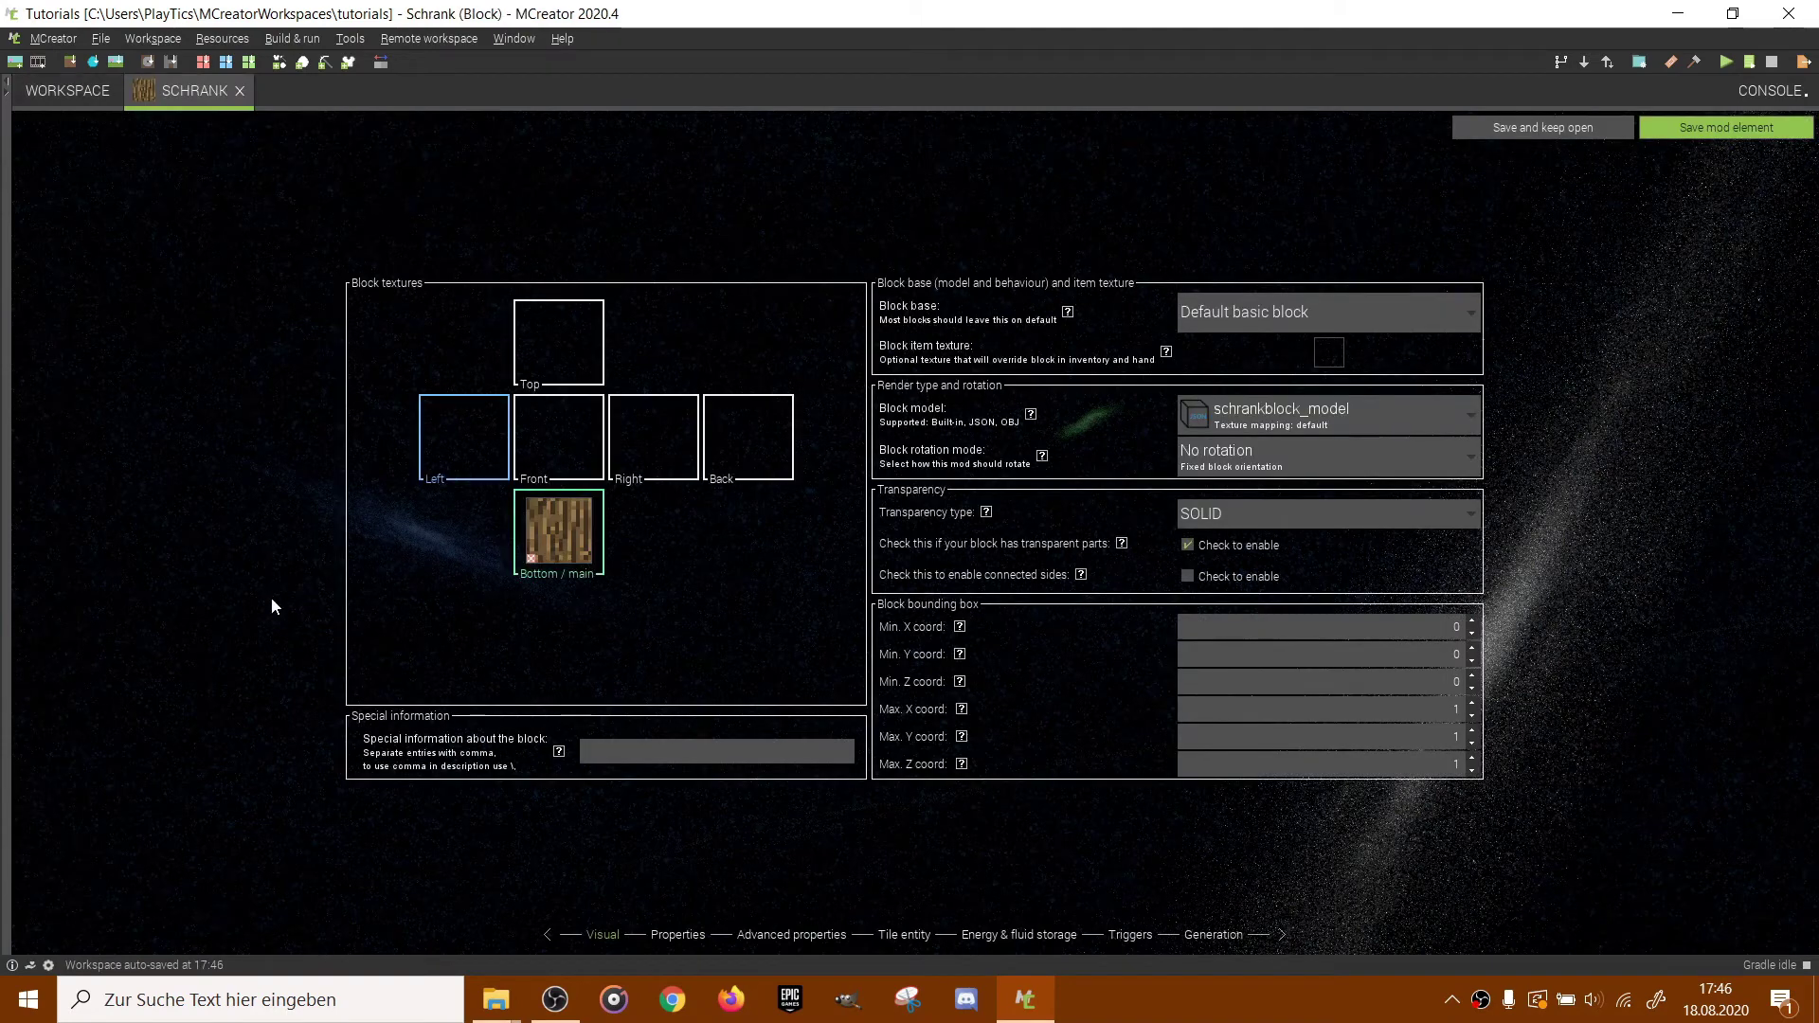
left_click(904, 936)
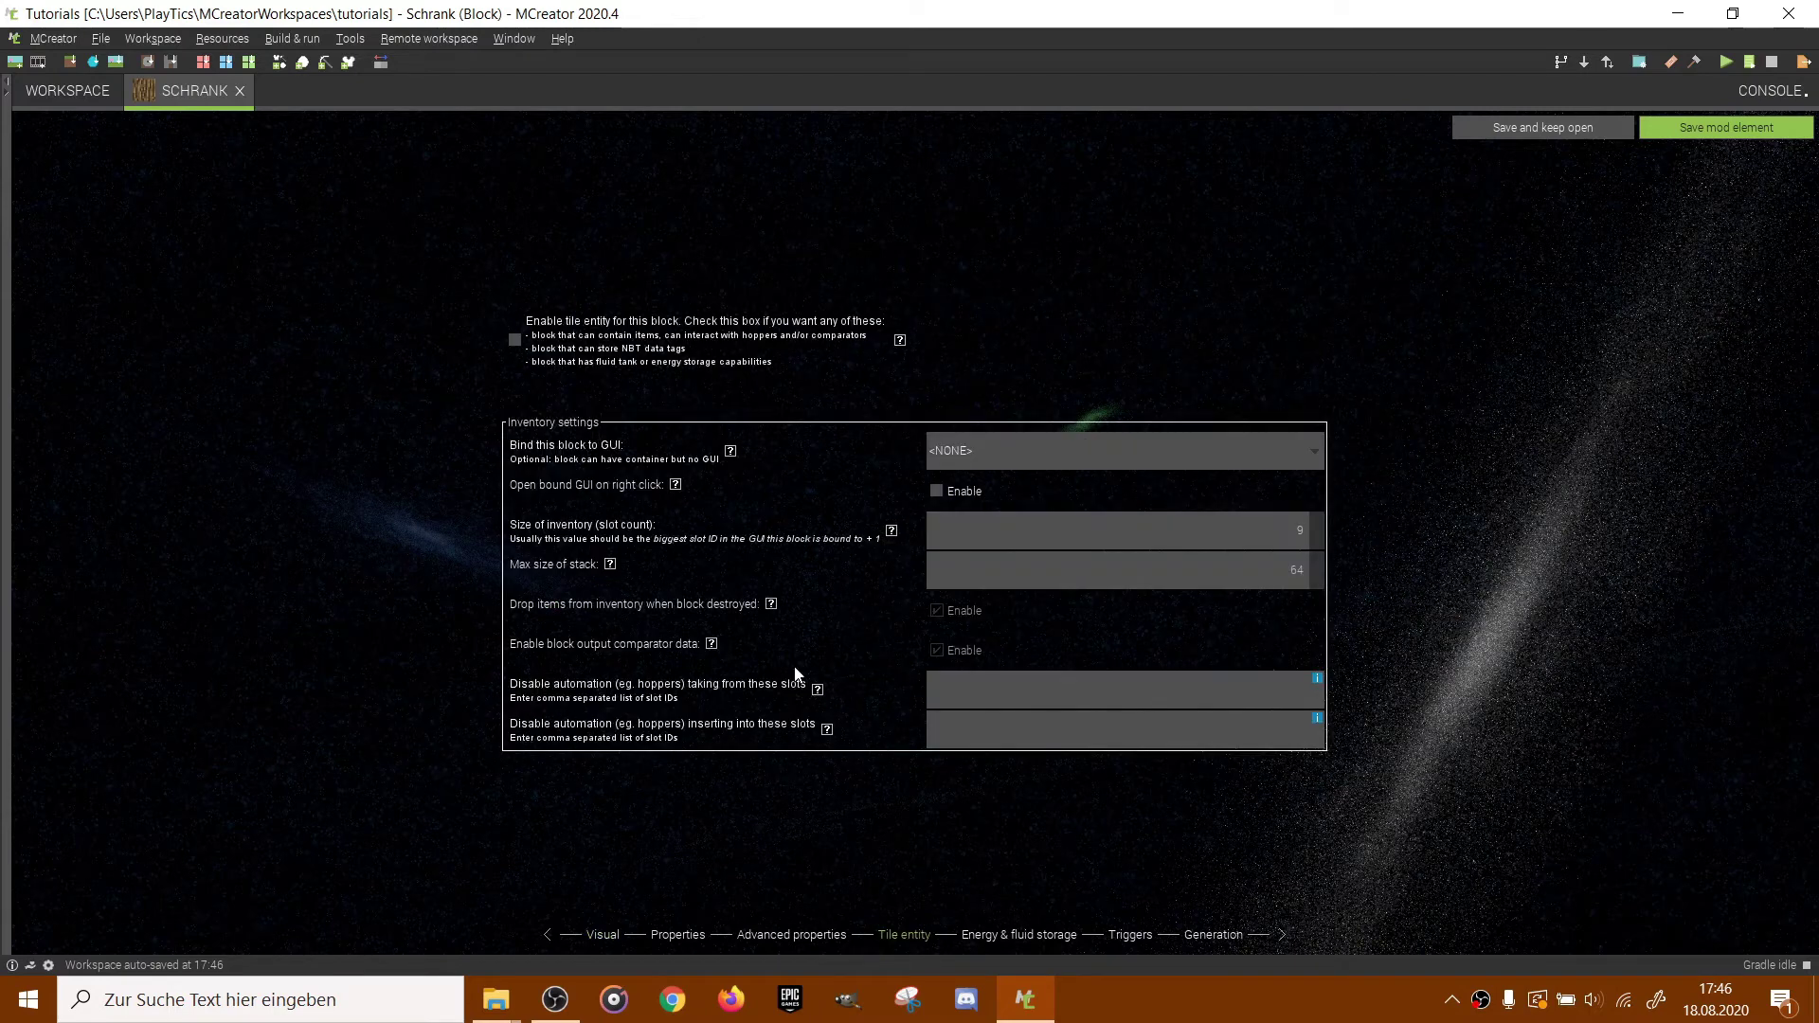
left_click(514, 346)
left_click(1008, 457)
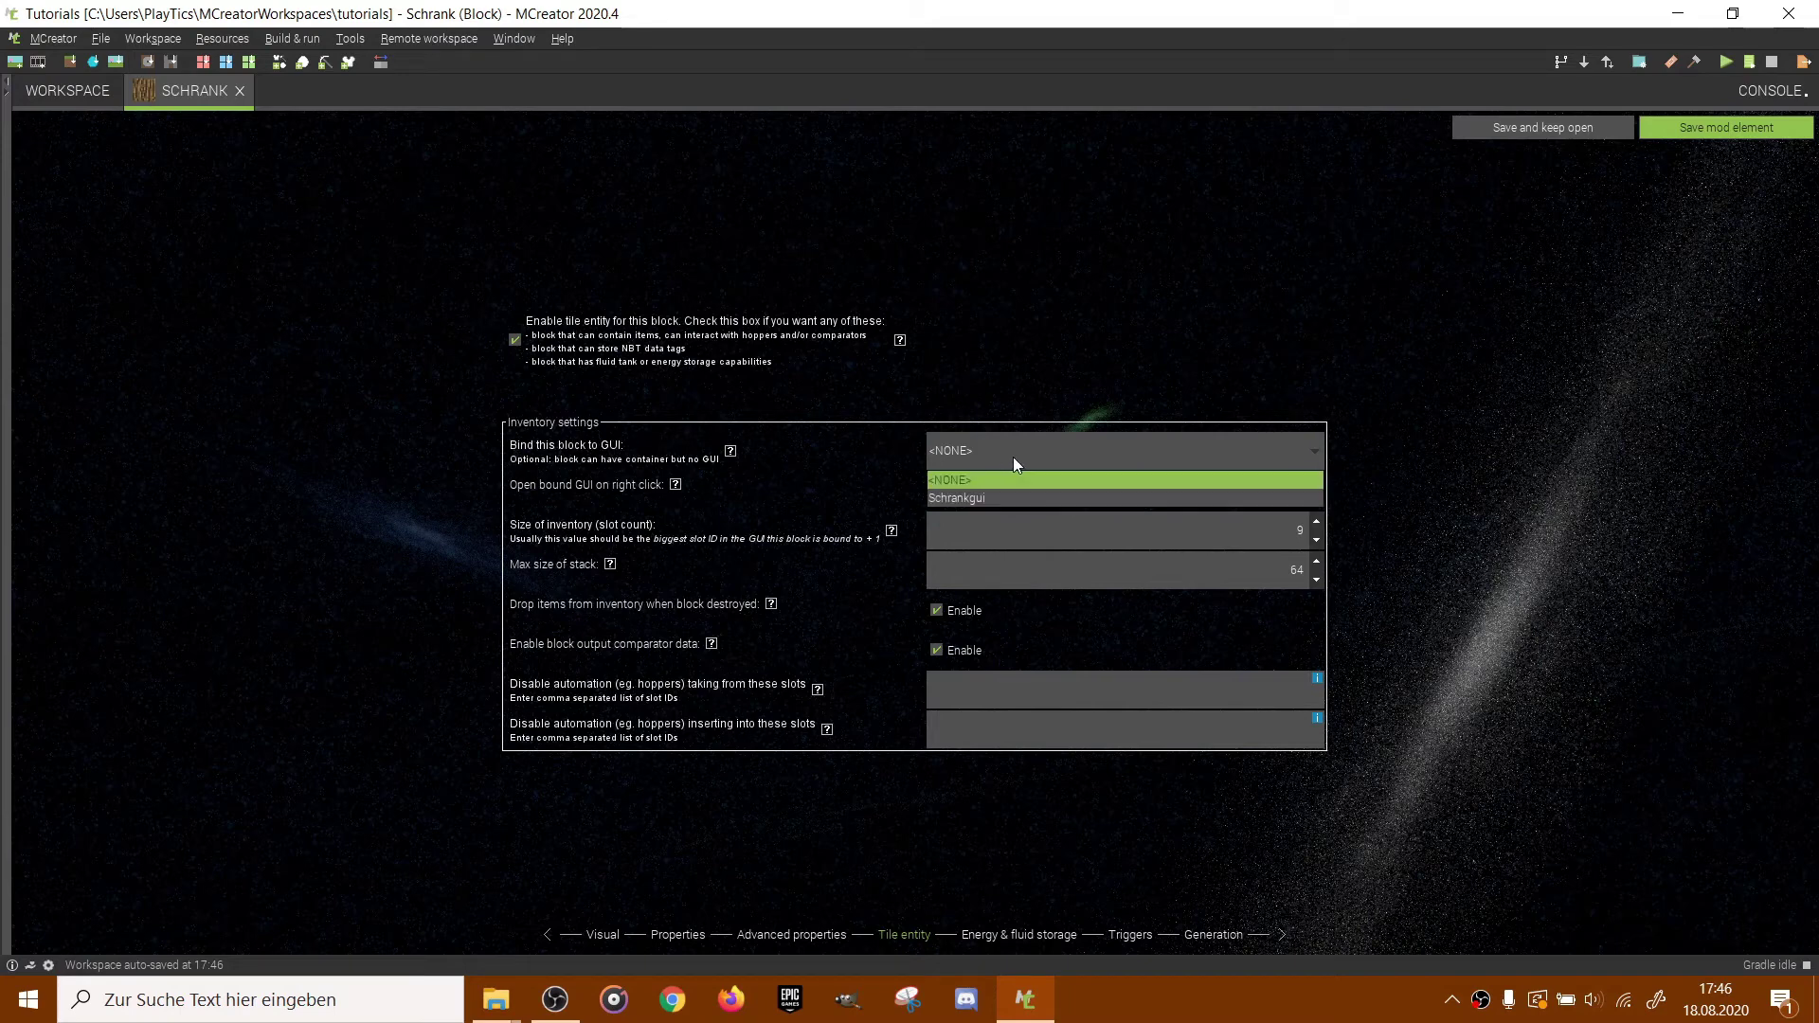
left_click(939, 497)
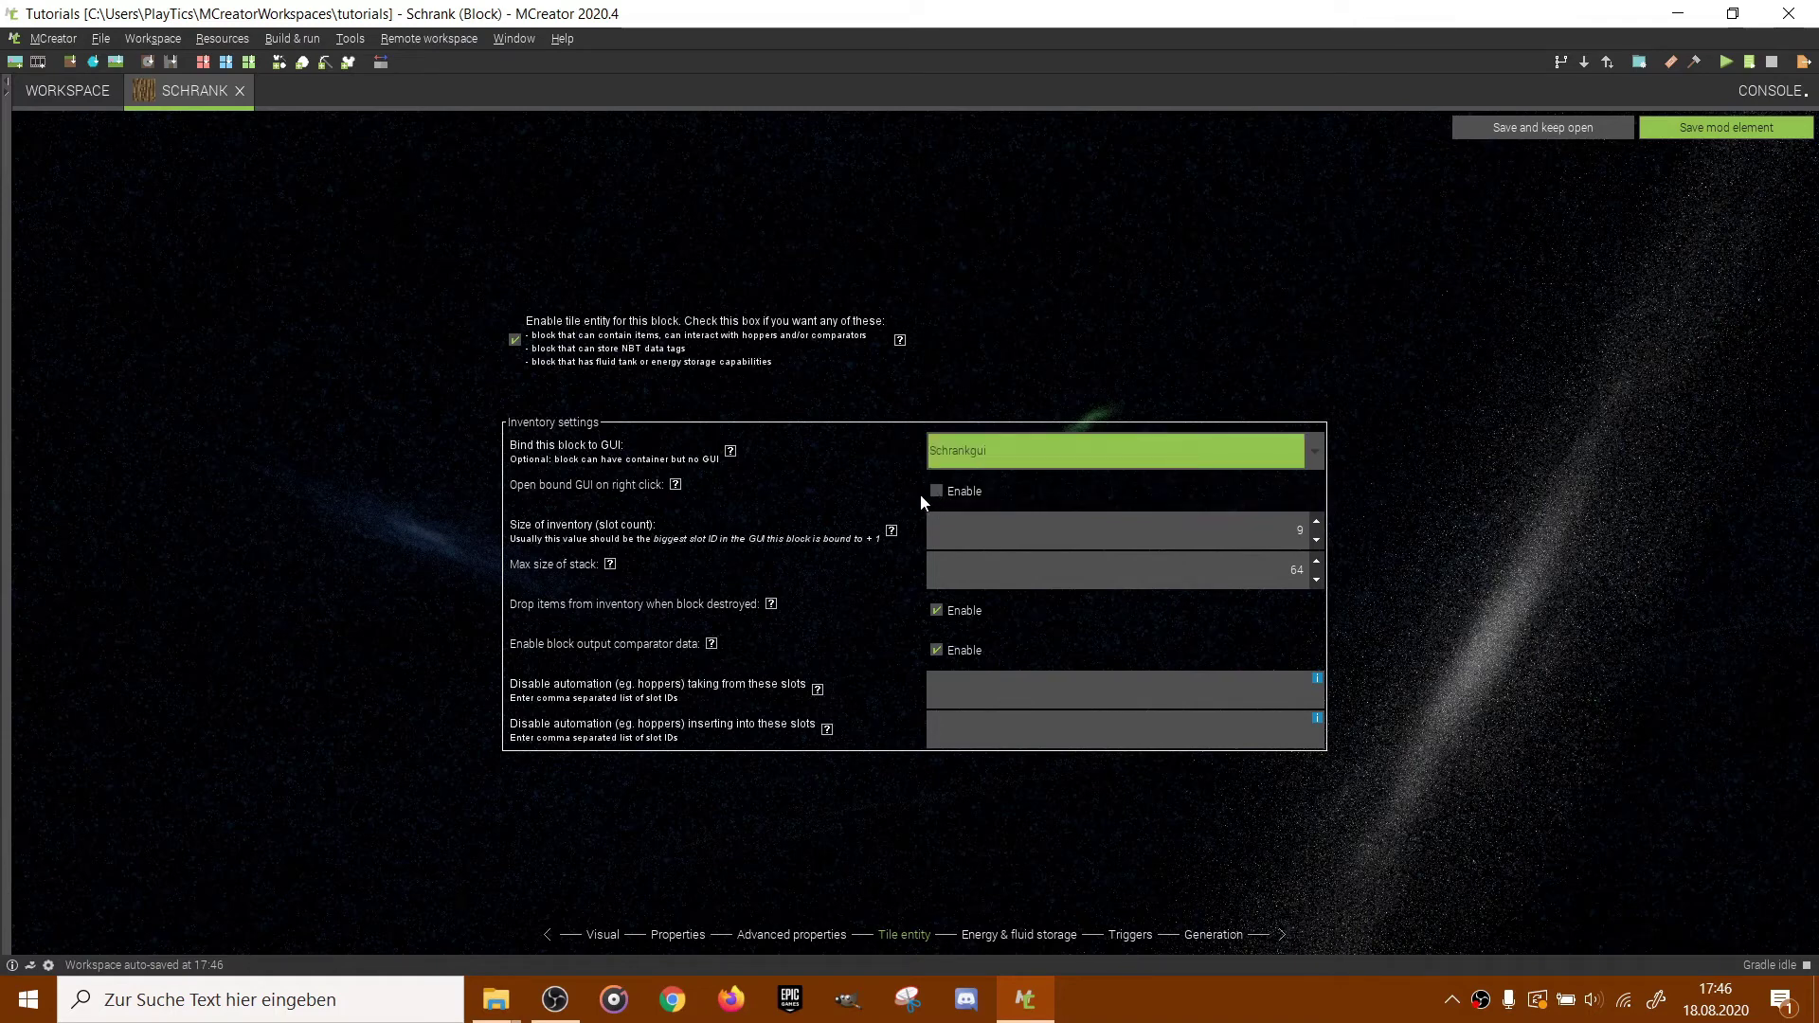
double_click(1208, 535)
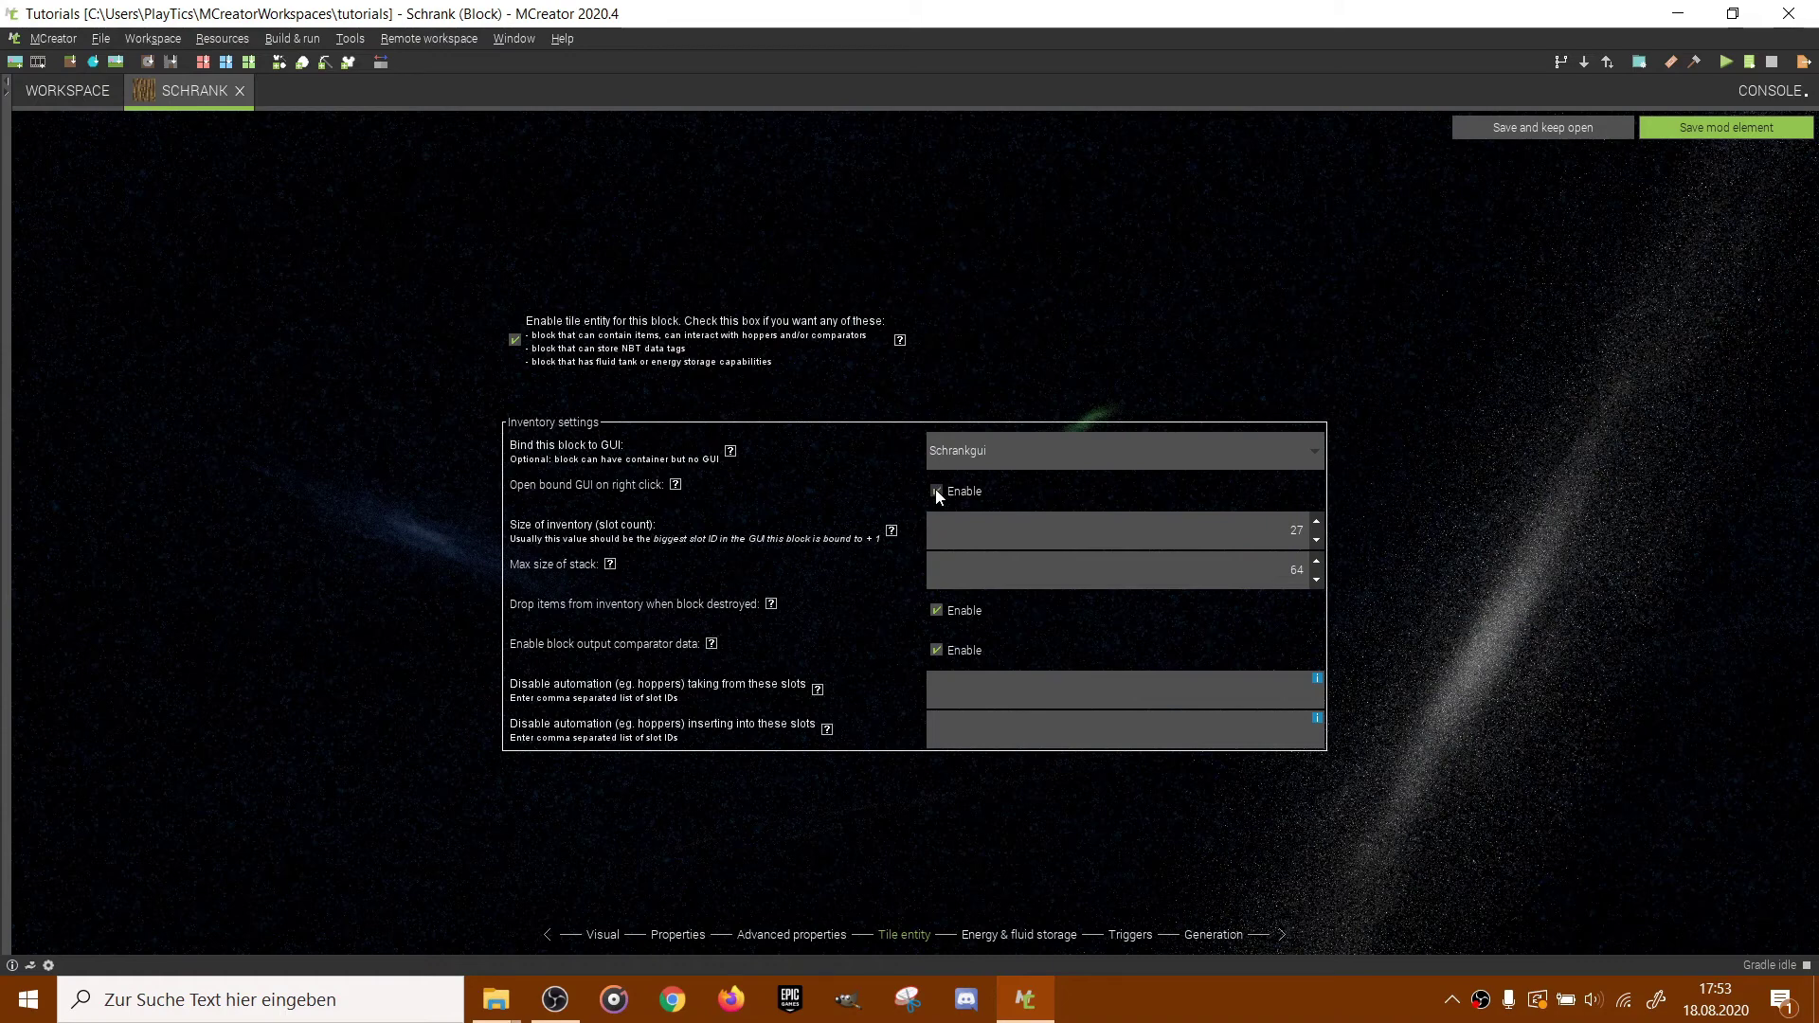
left_click(1708, 127)
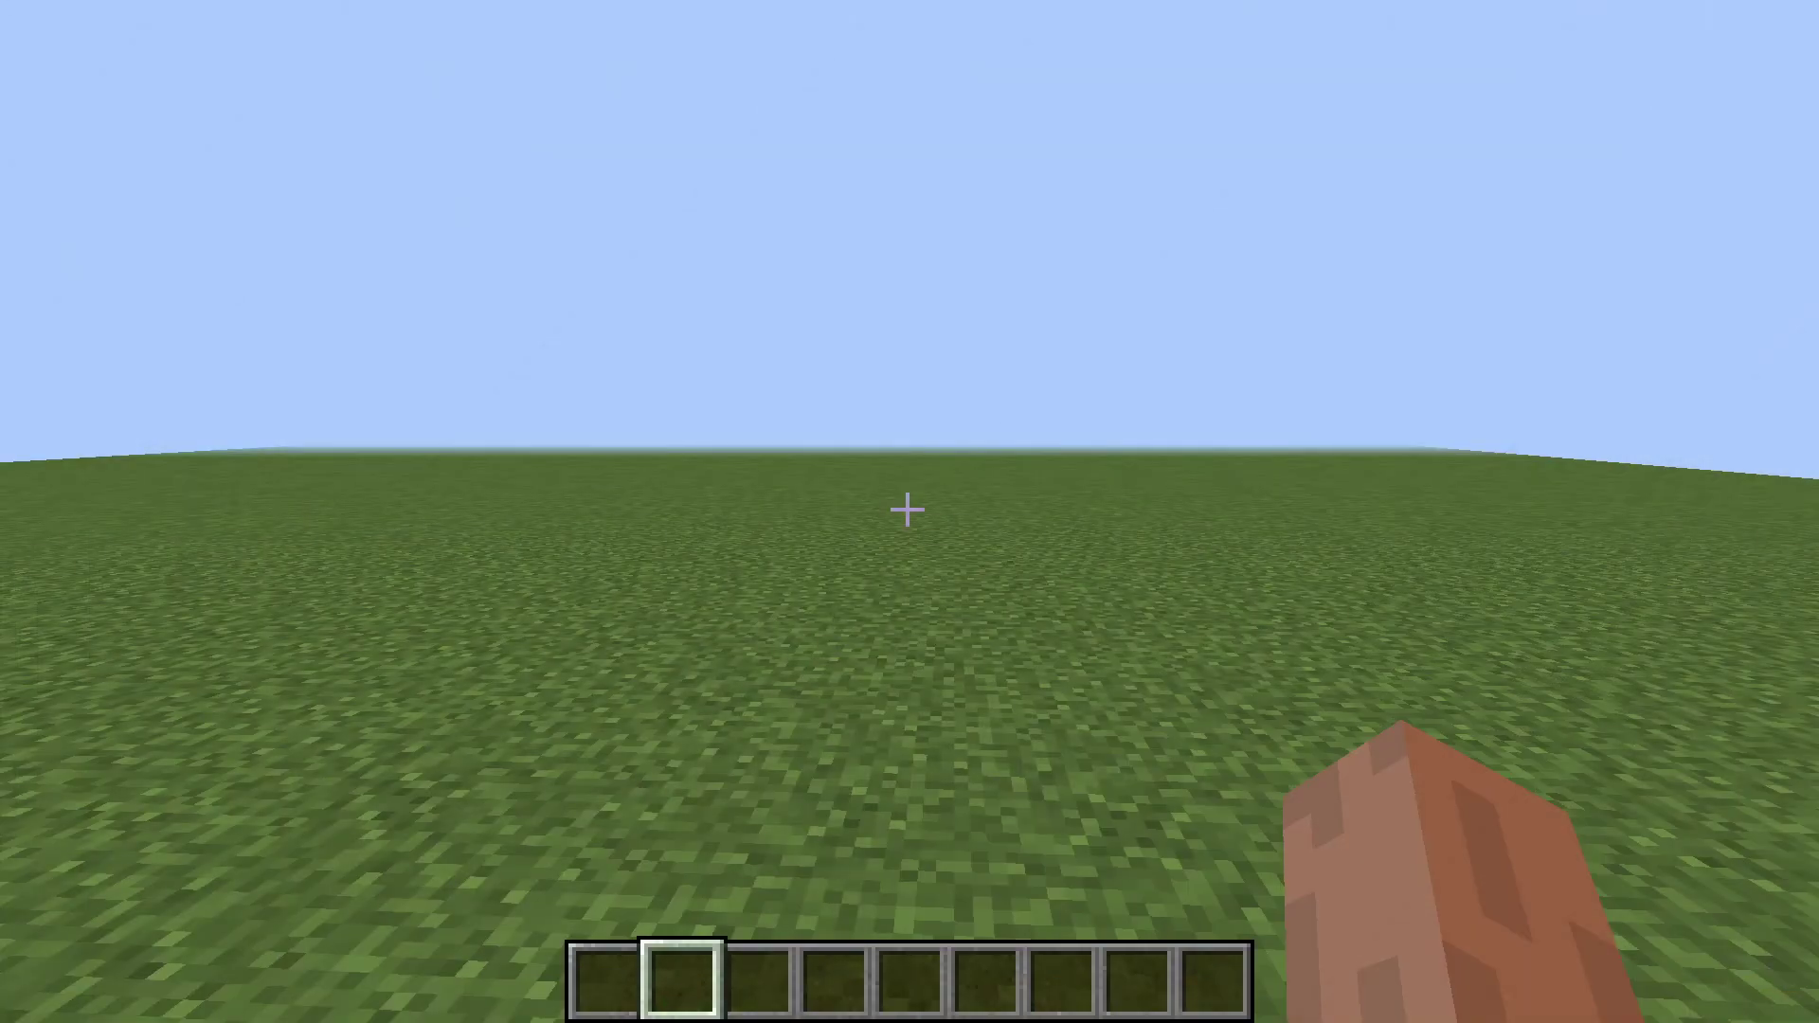
Take the Schrank block from the Building Blocks in the creative inventory into the first hotbar slot and place it on the grass.
key("e")
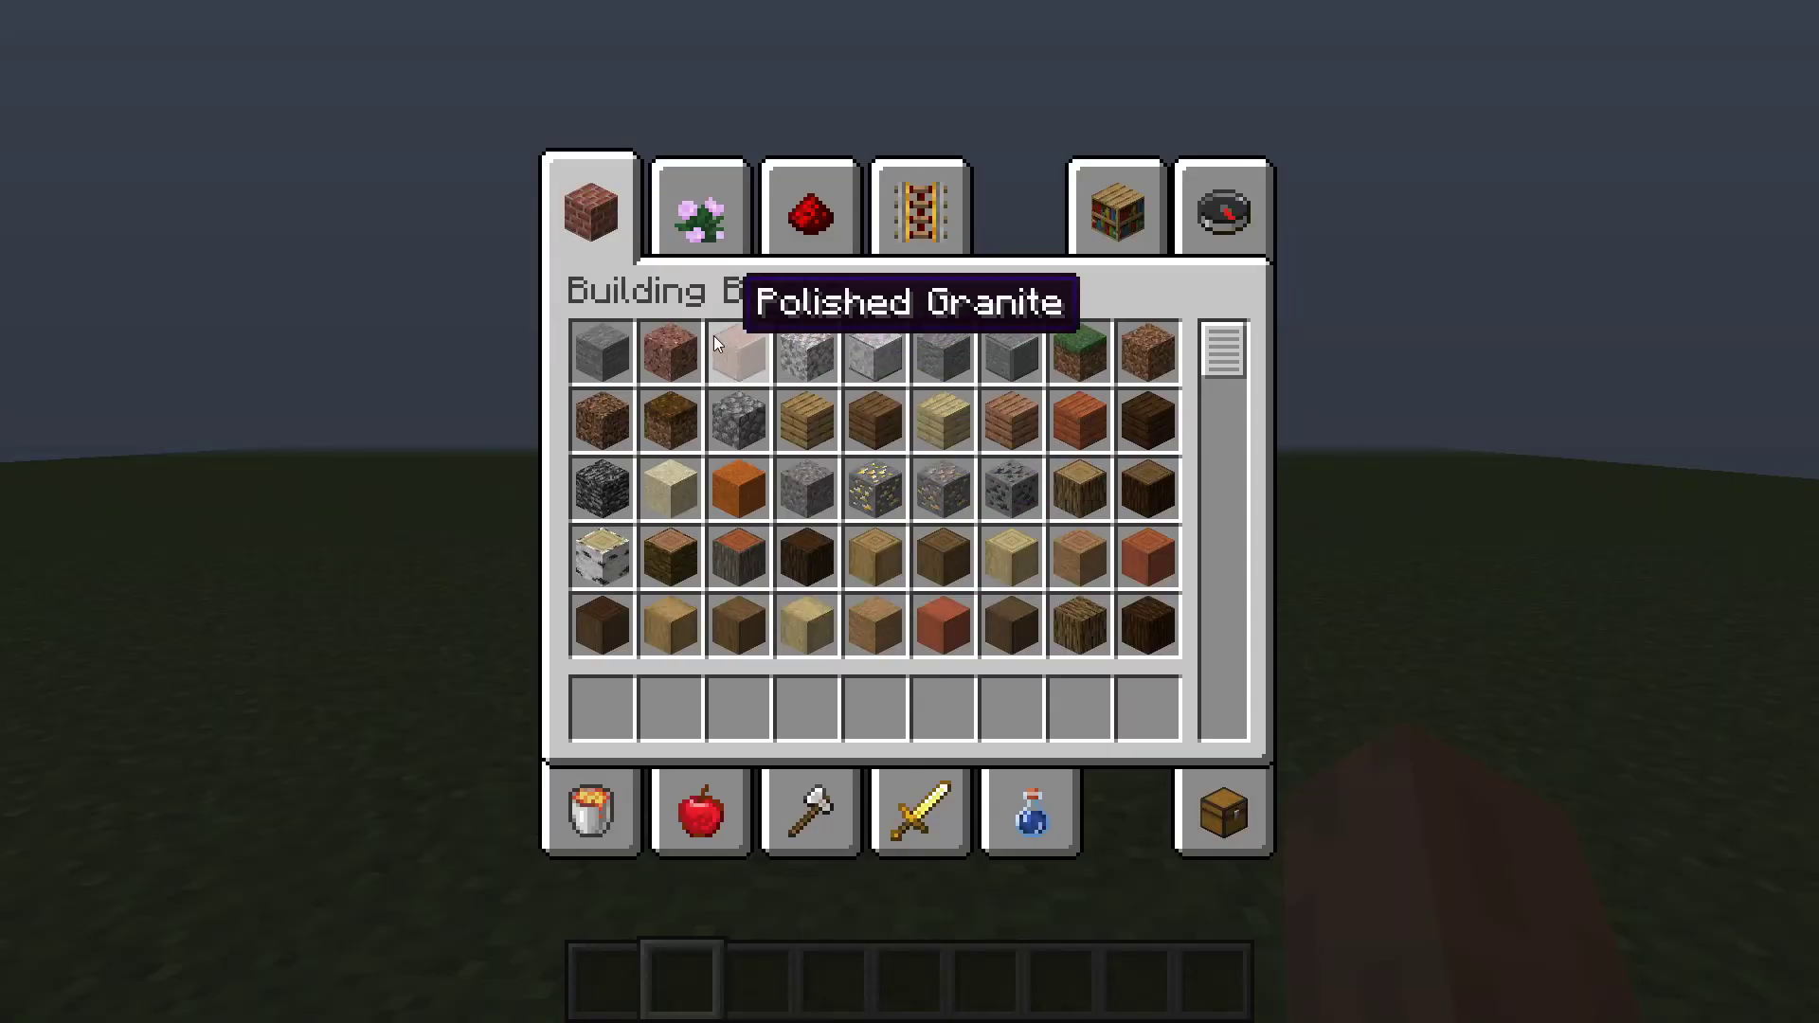
scroll(713, 335, "down", 20)
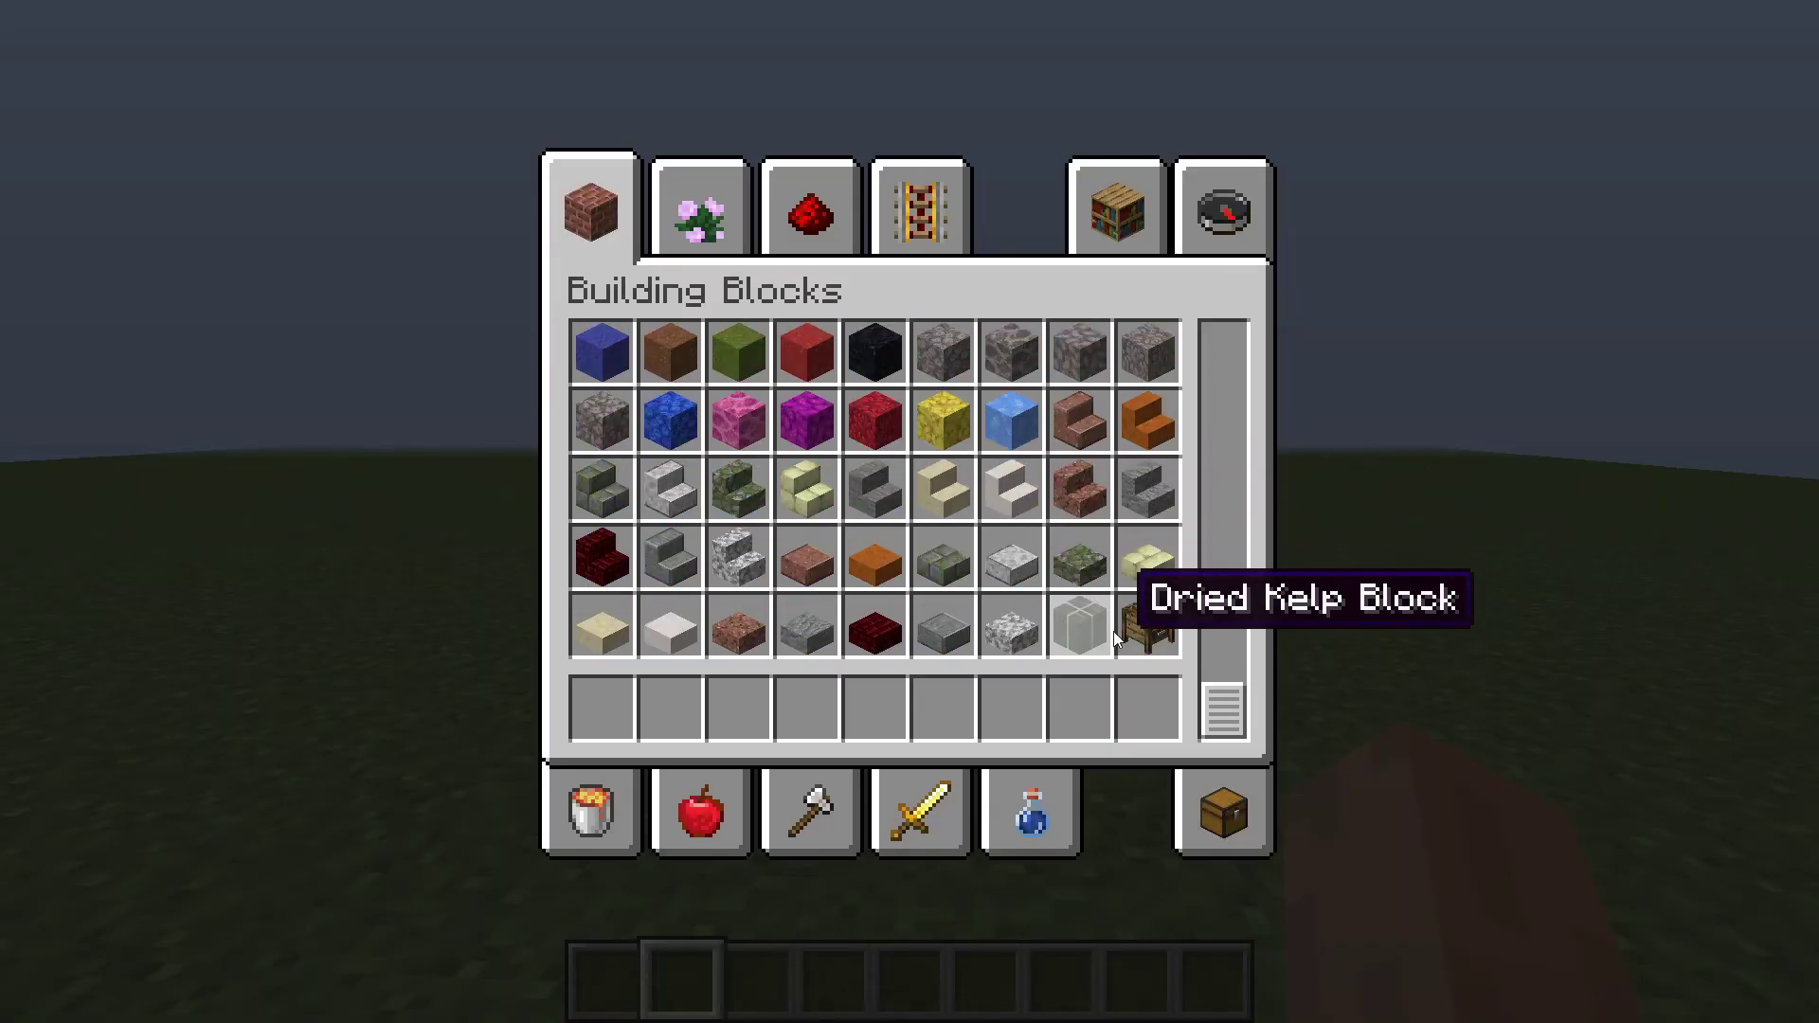
left_click(1163, 633)
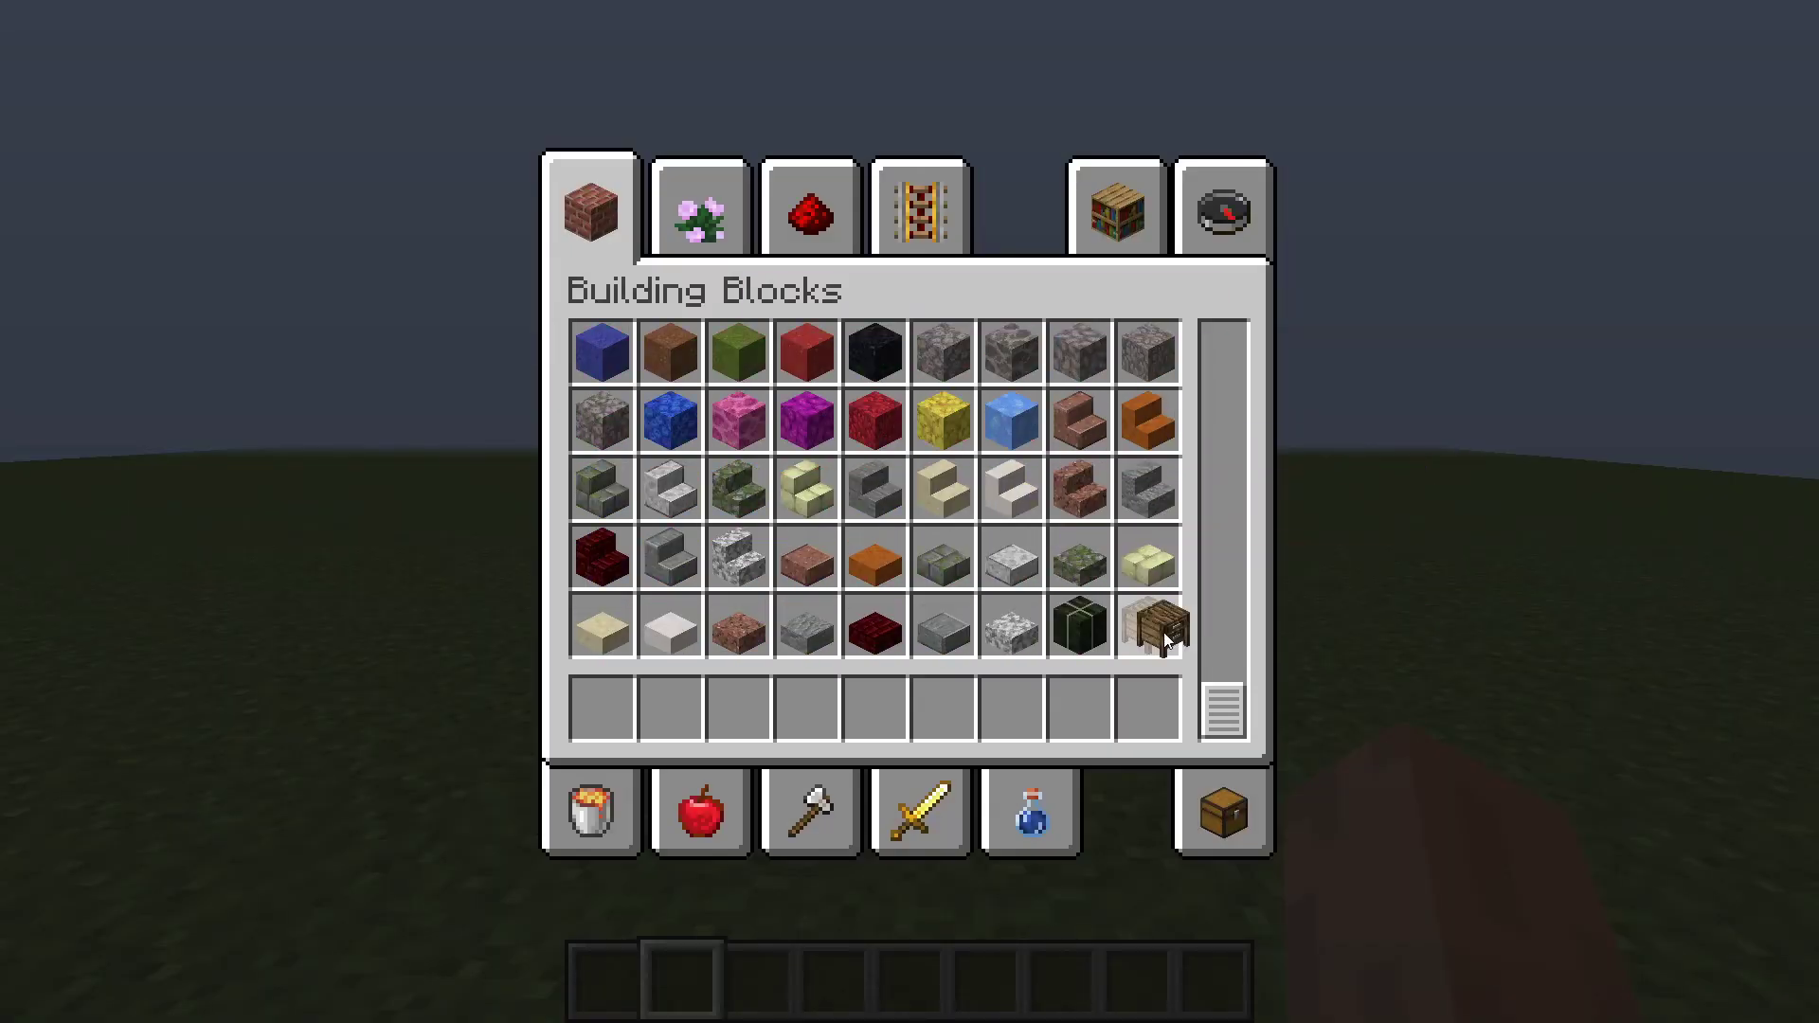
left_click(579, 708)
key("e")
key("1")
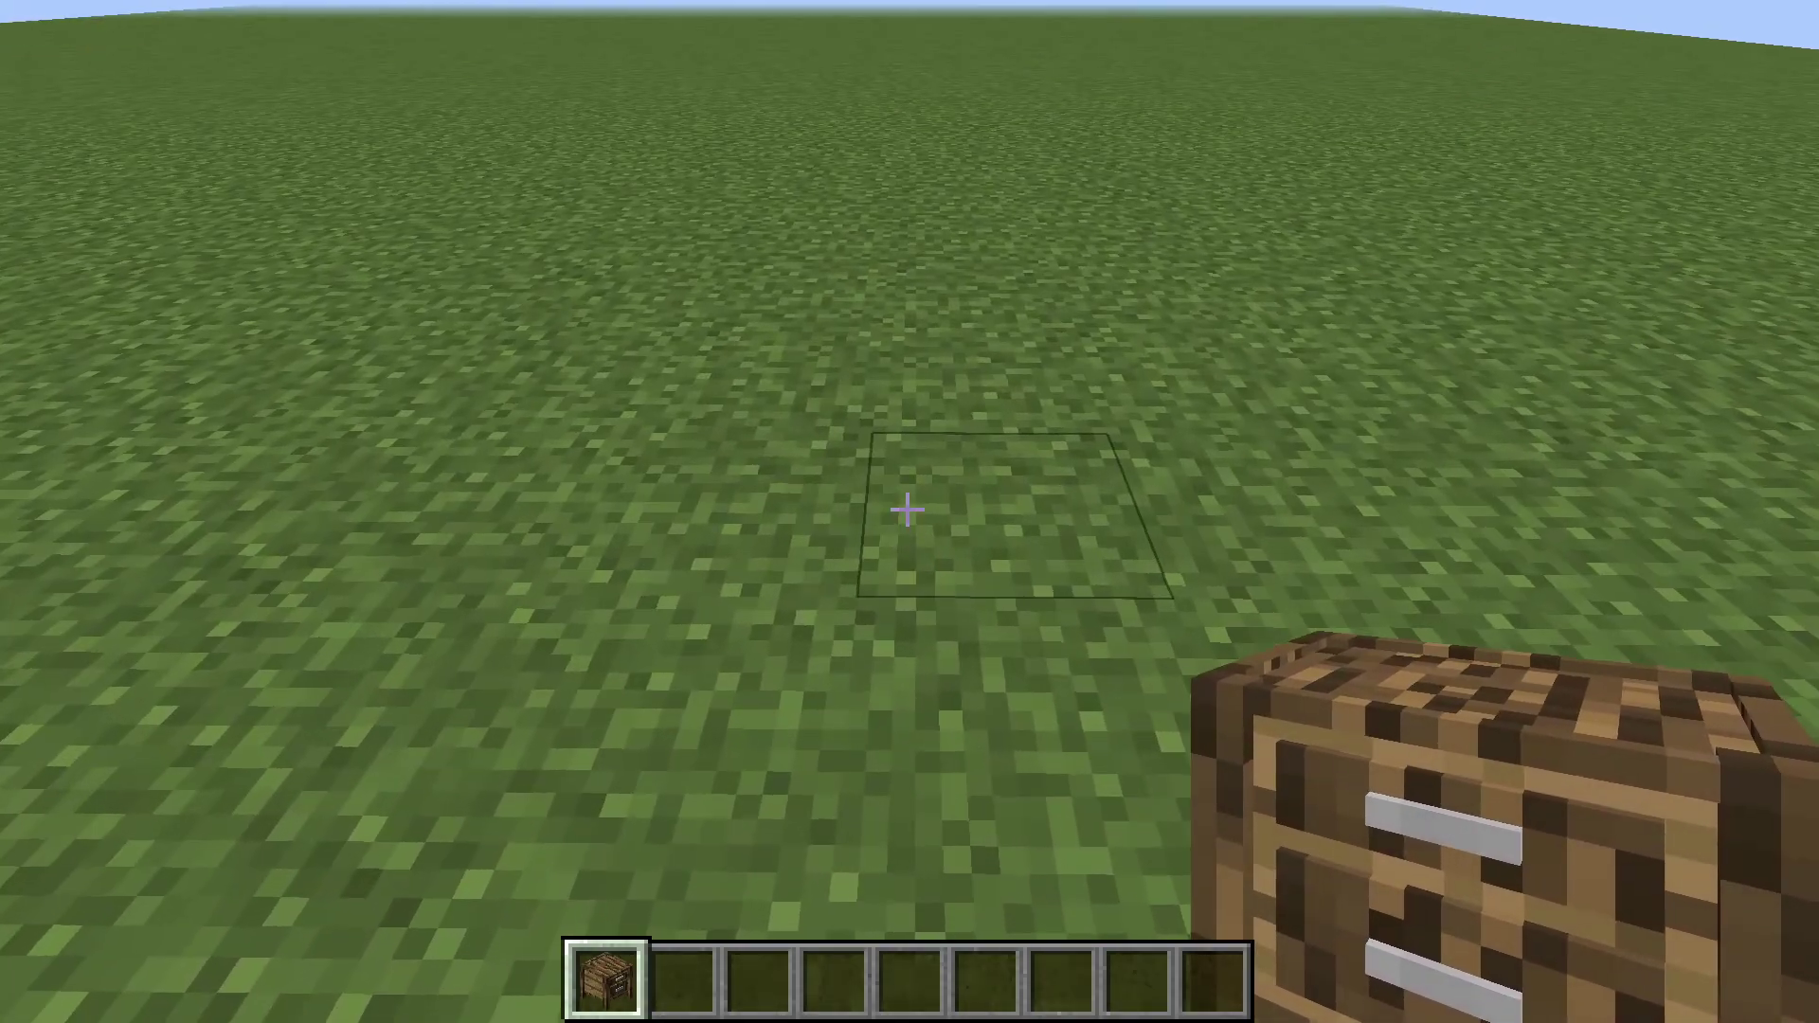
right_click(908, 509)
With an empty hand, walk around the placed cabinet and examine its model from the back, side and drawer front.
key("2")
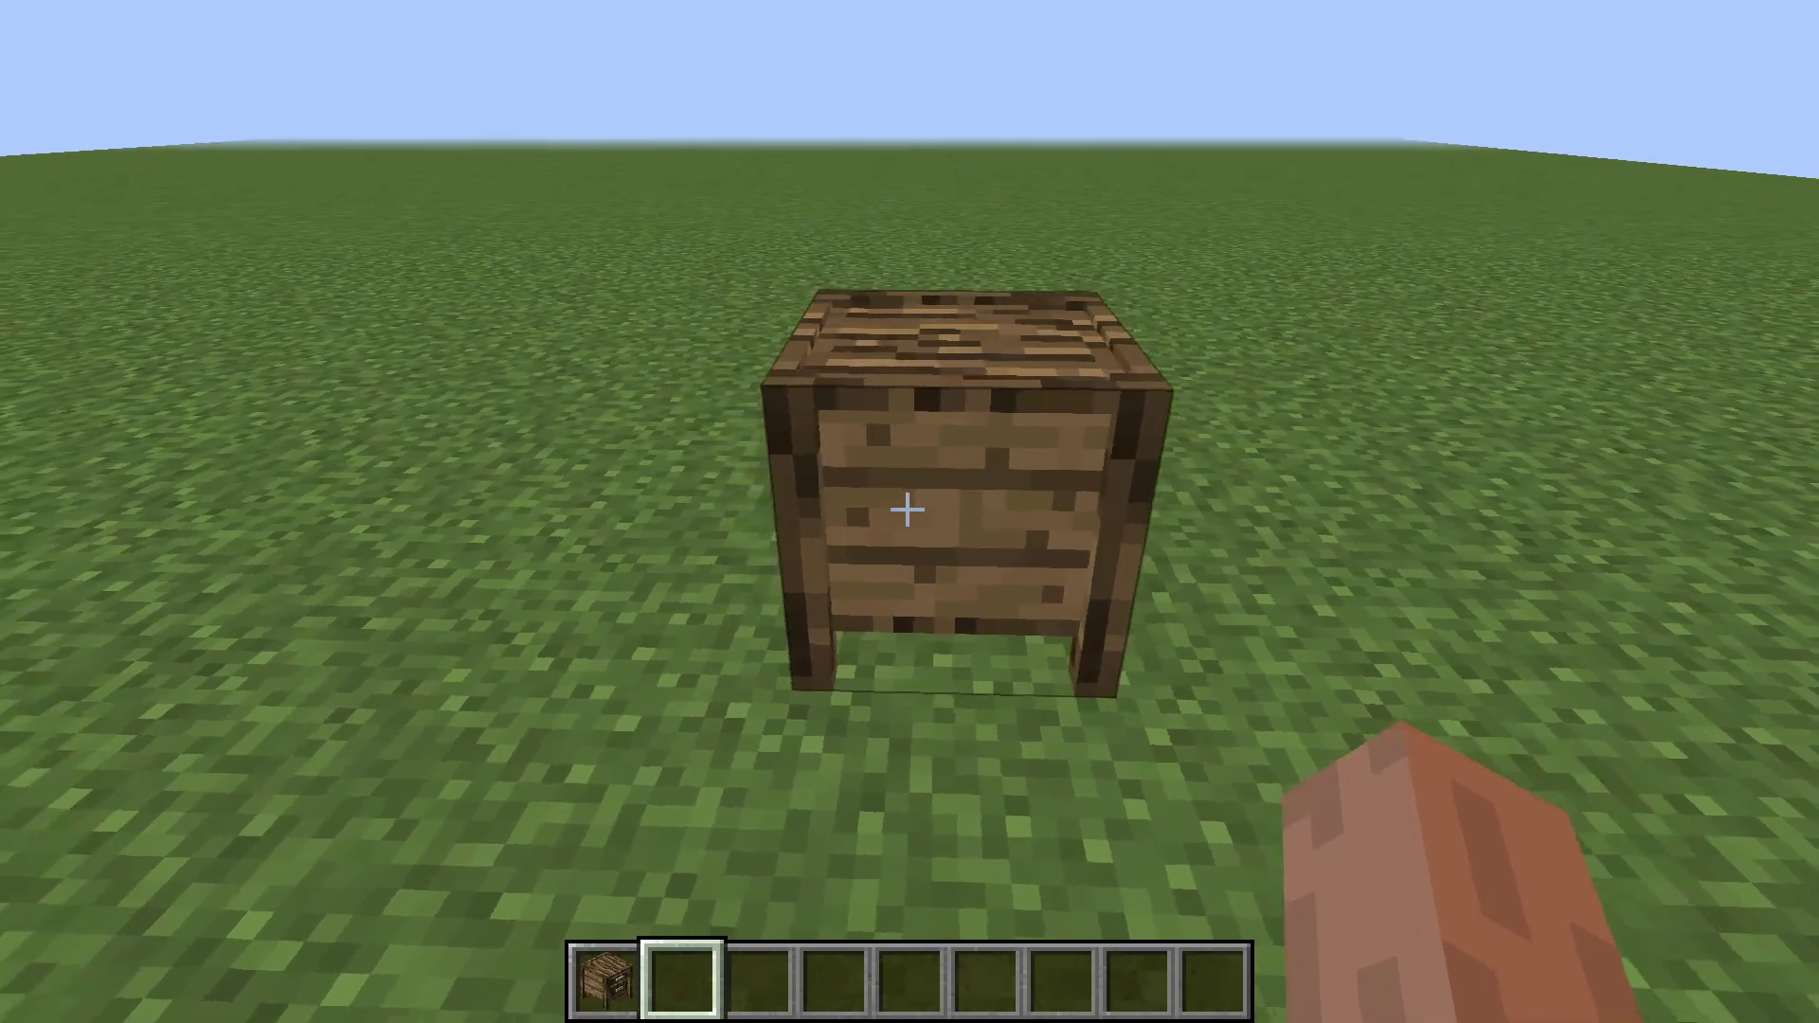
key("s")
key("a")
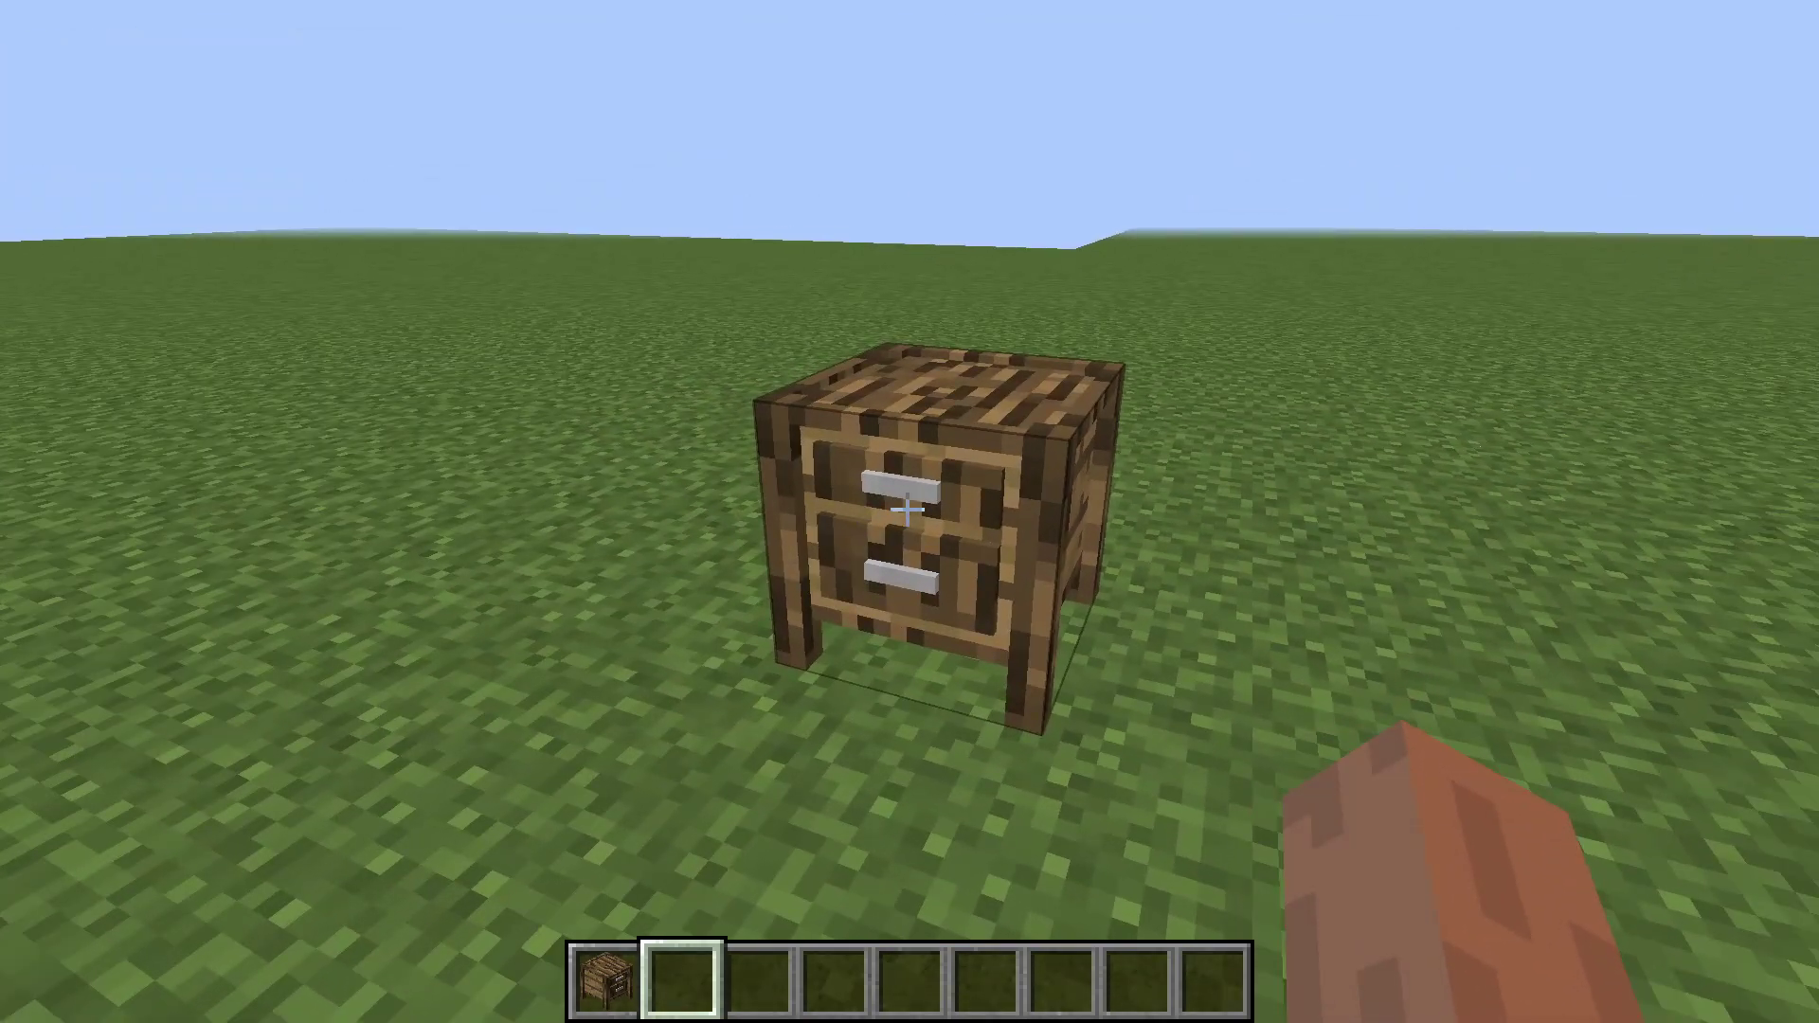
key("d")
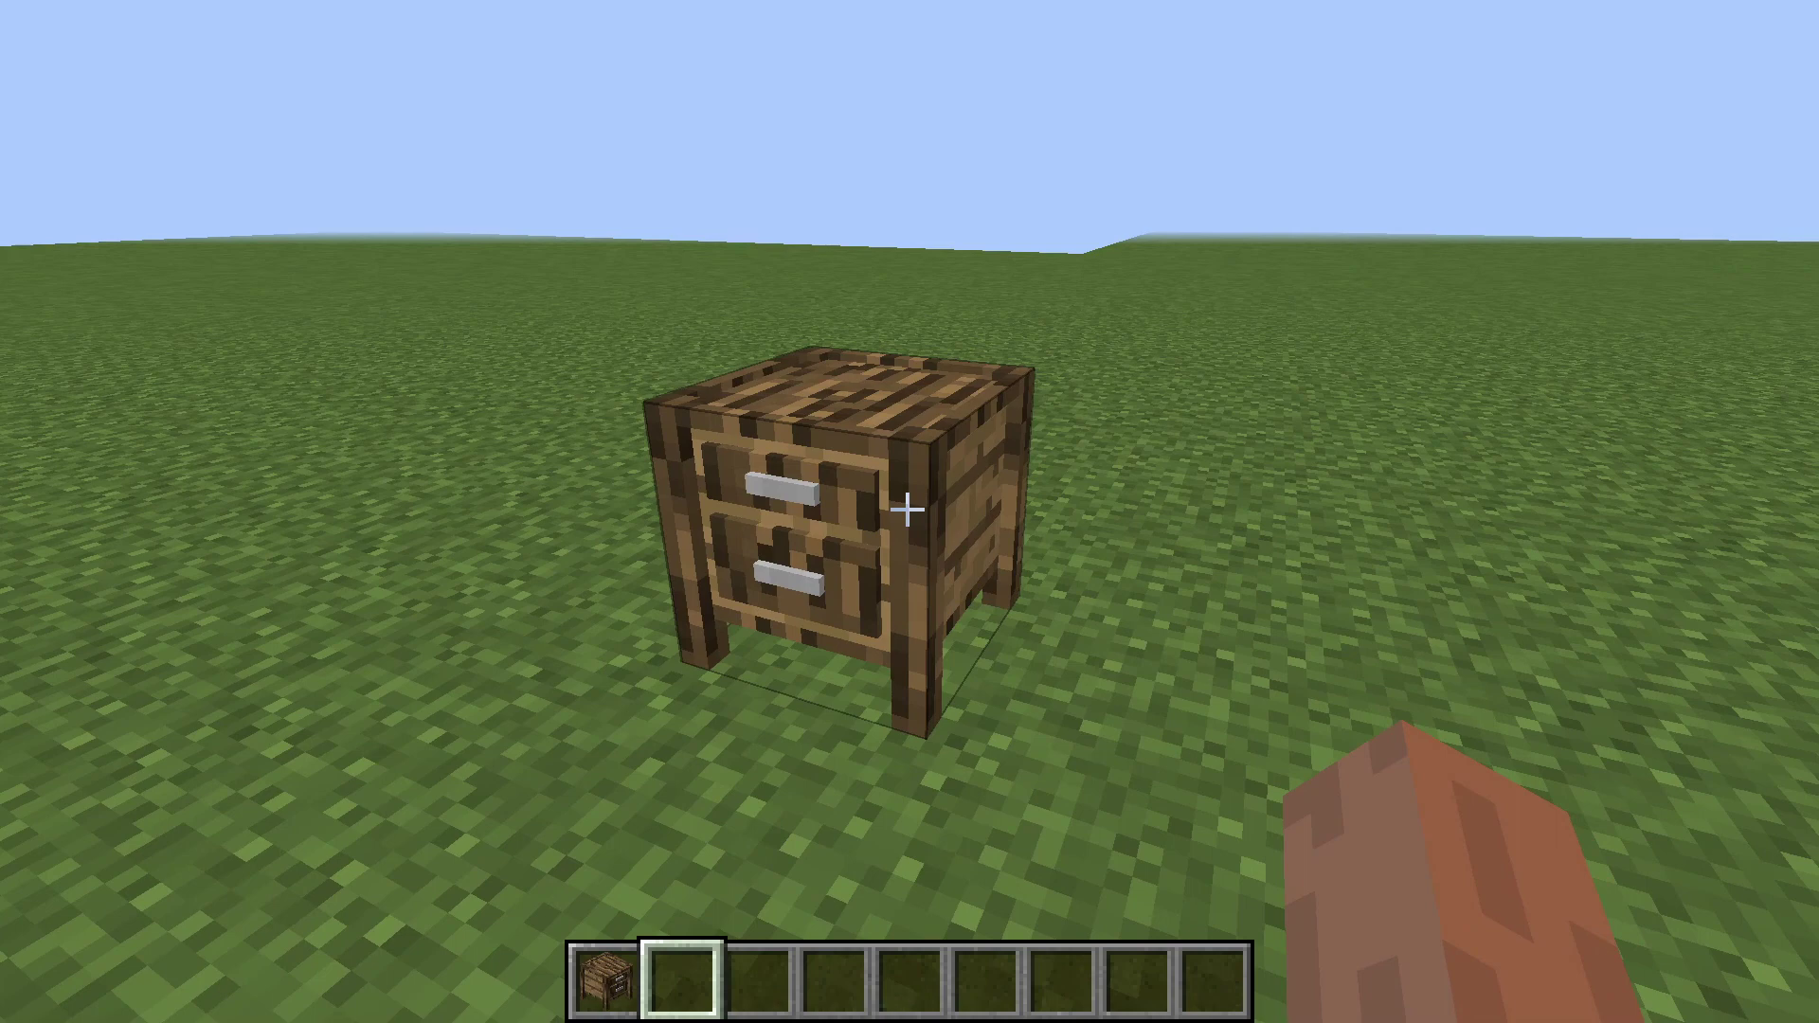
key("a")
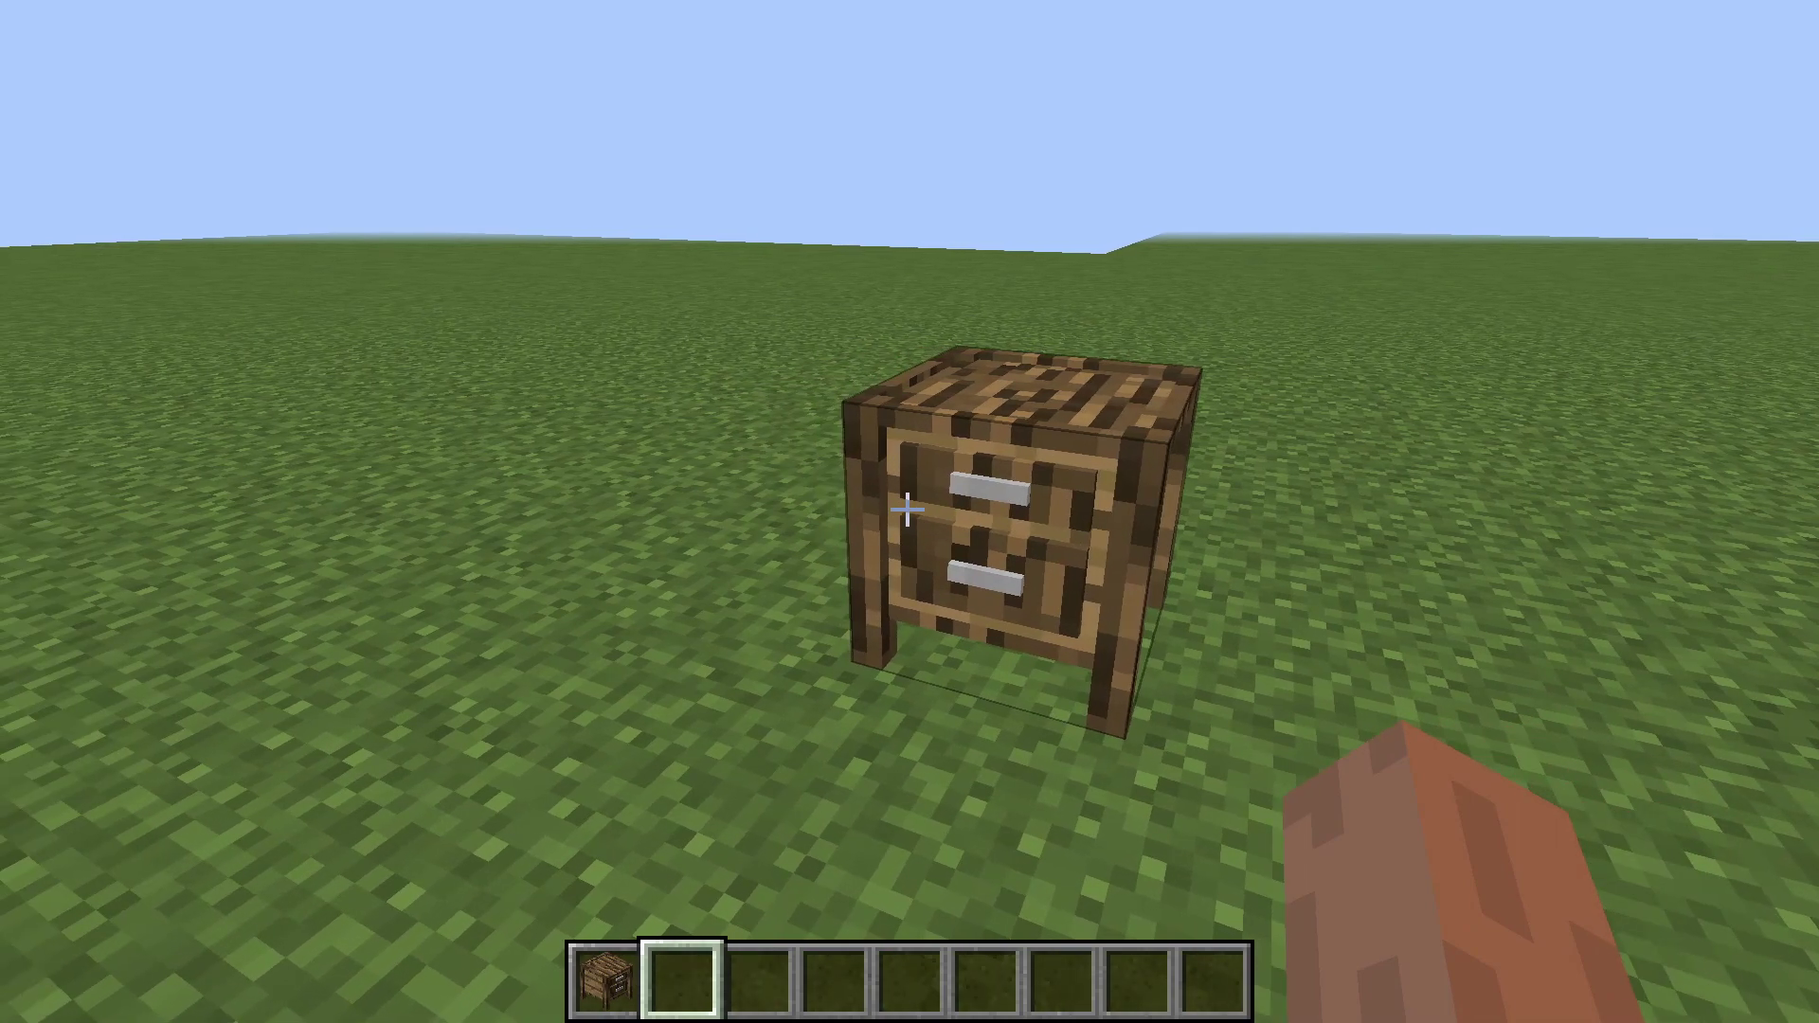
key("d")
key("s")
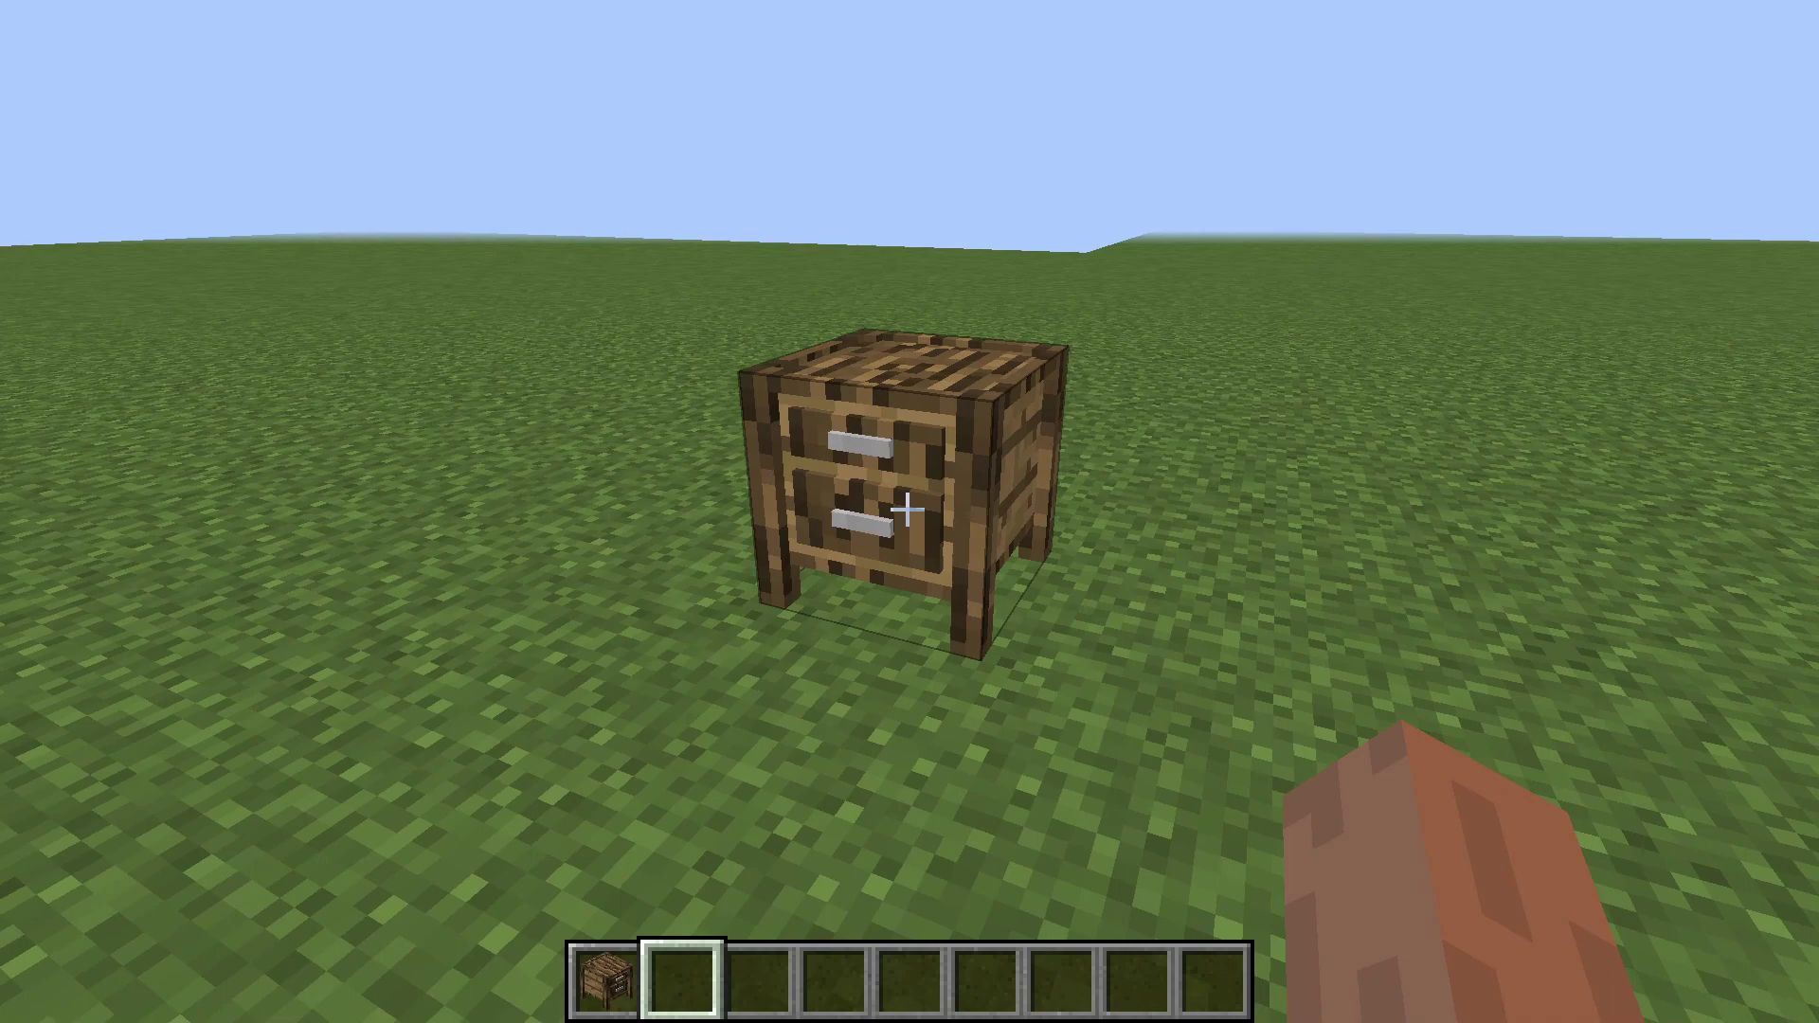
key("a")
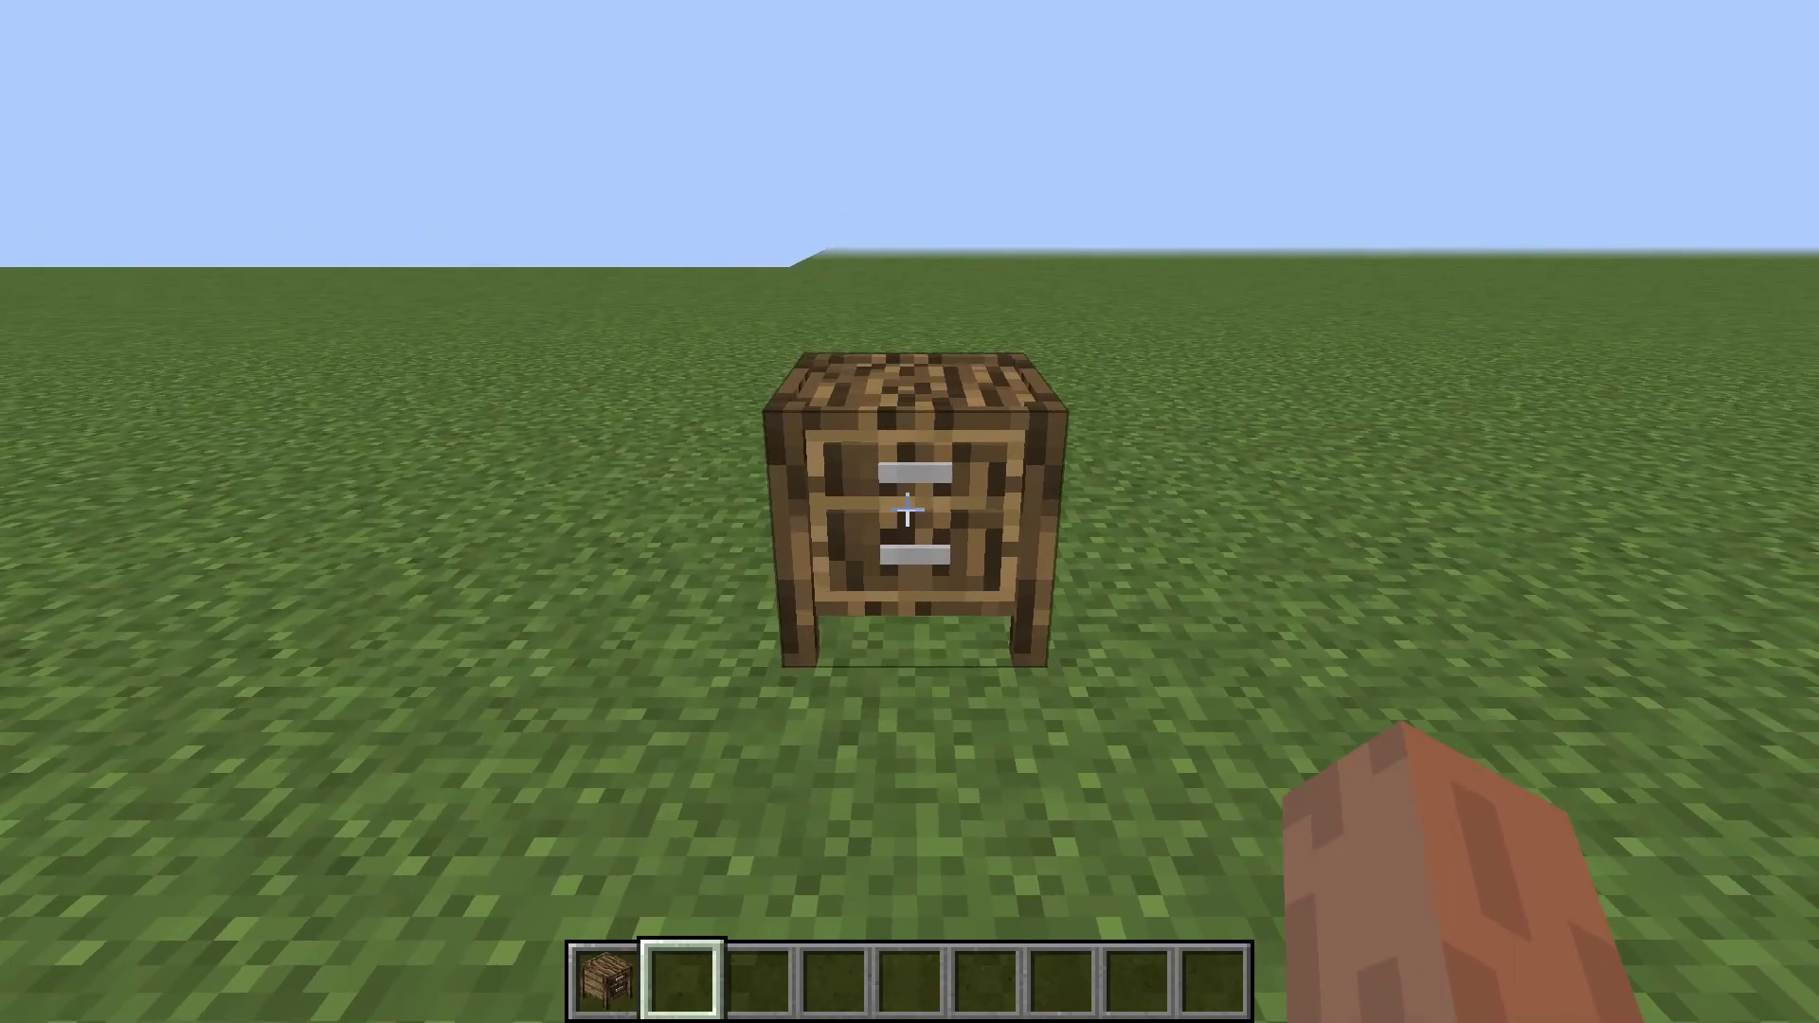
key("w")
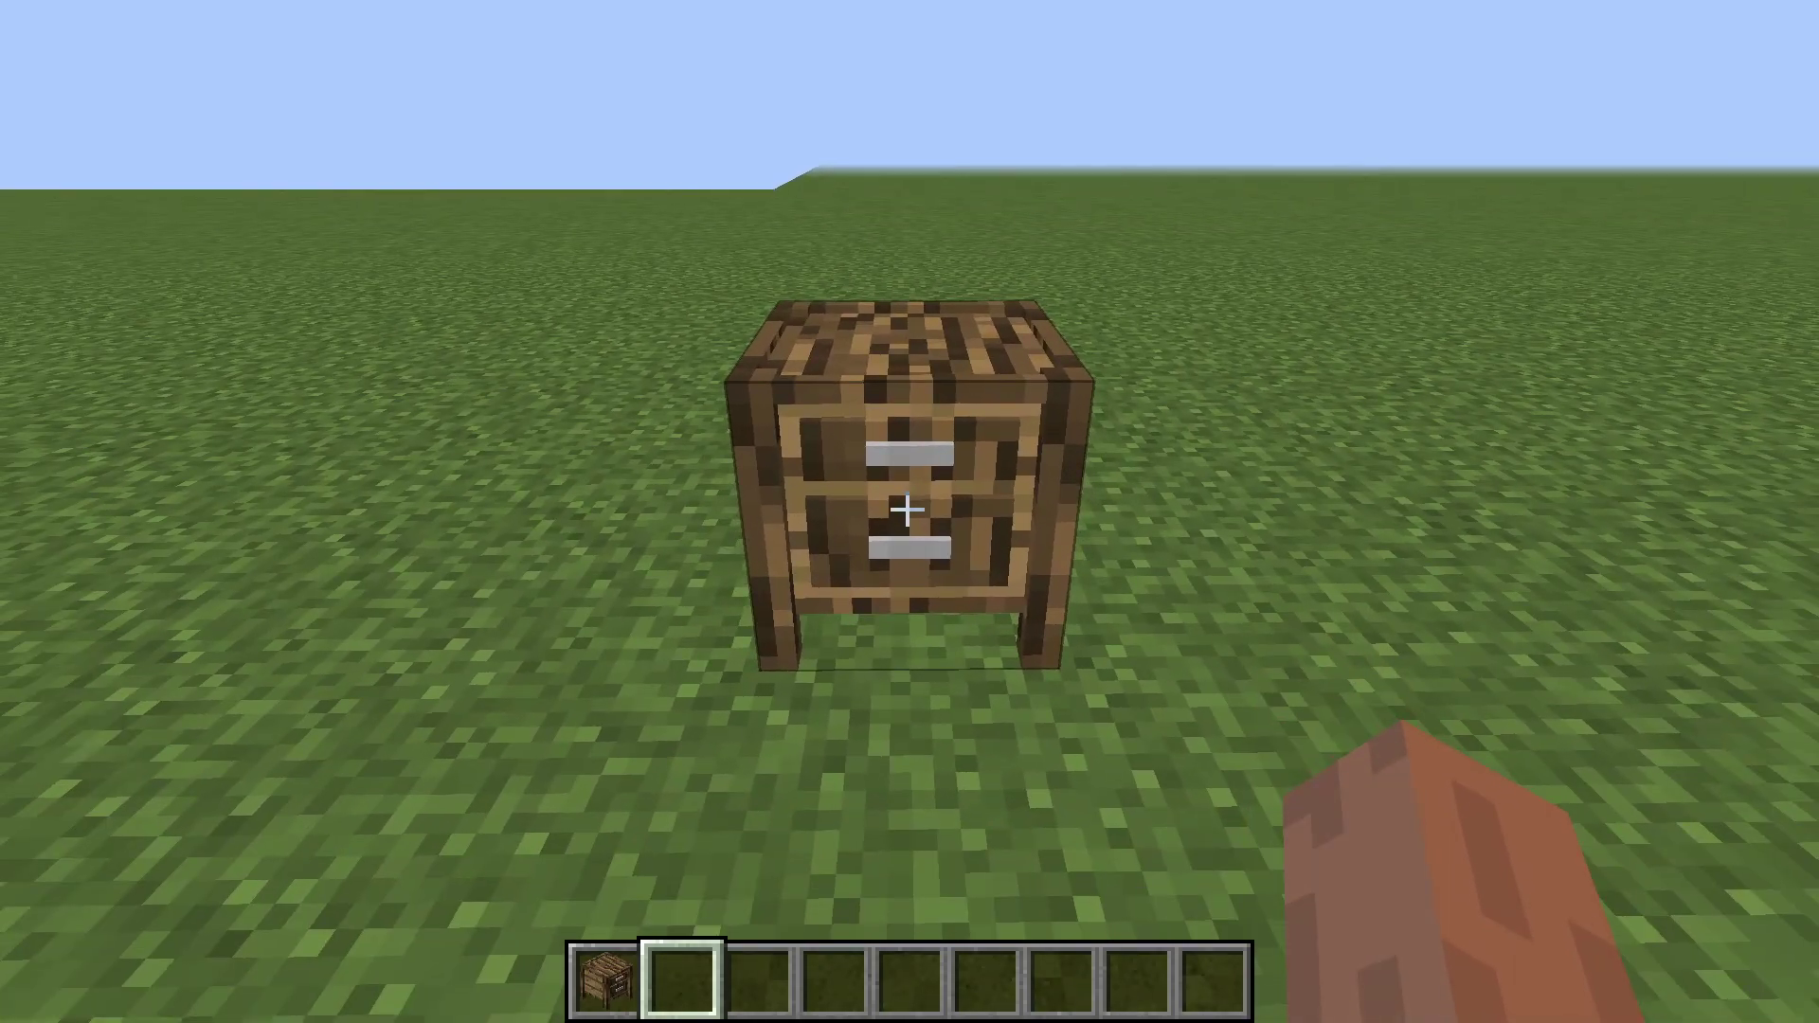
Open the placed cabinet's storage and move the Schrank block from the hotbar into its first slot.
right_click(907, 510)
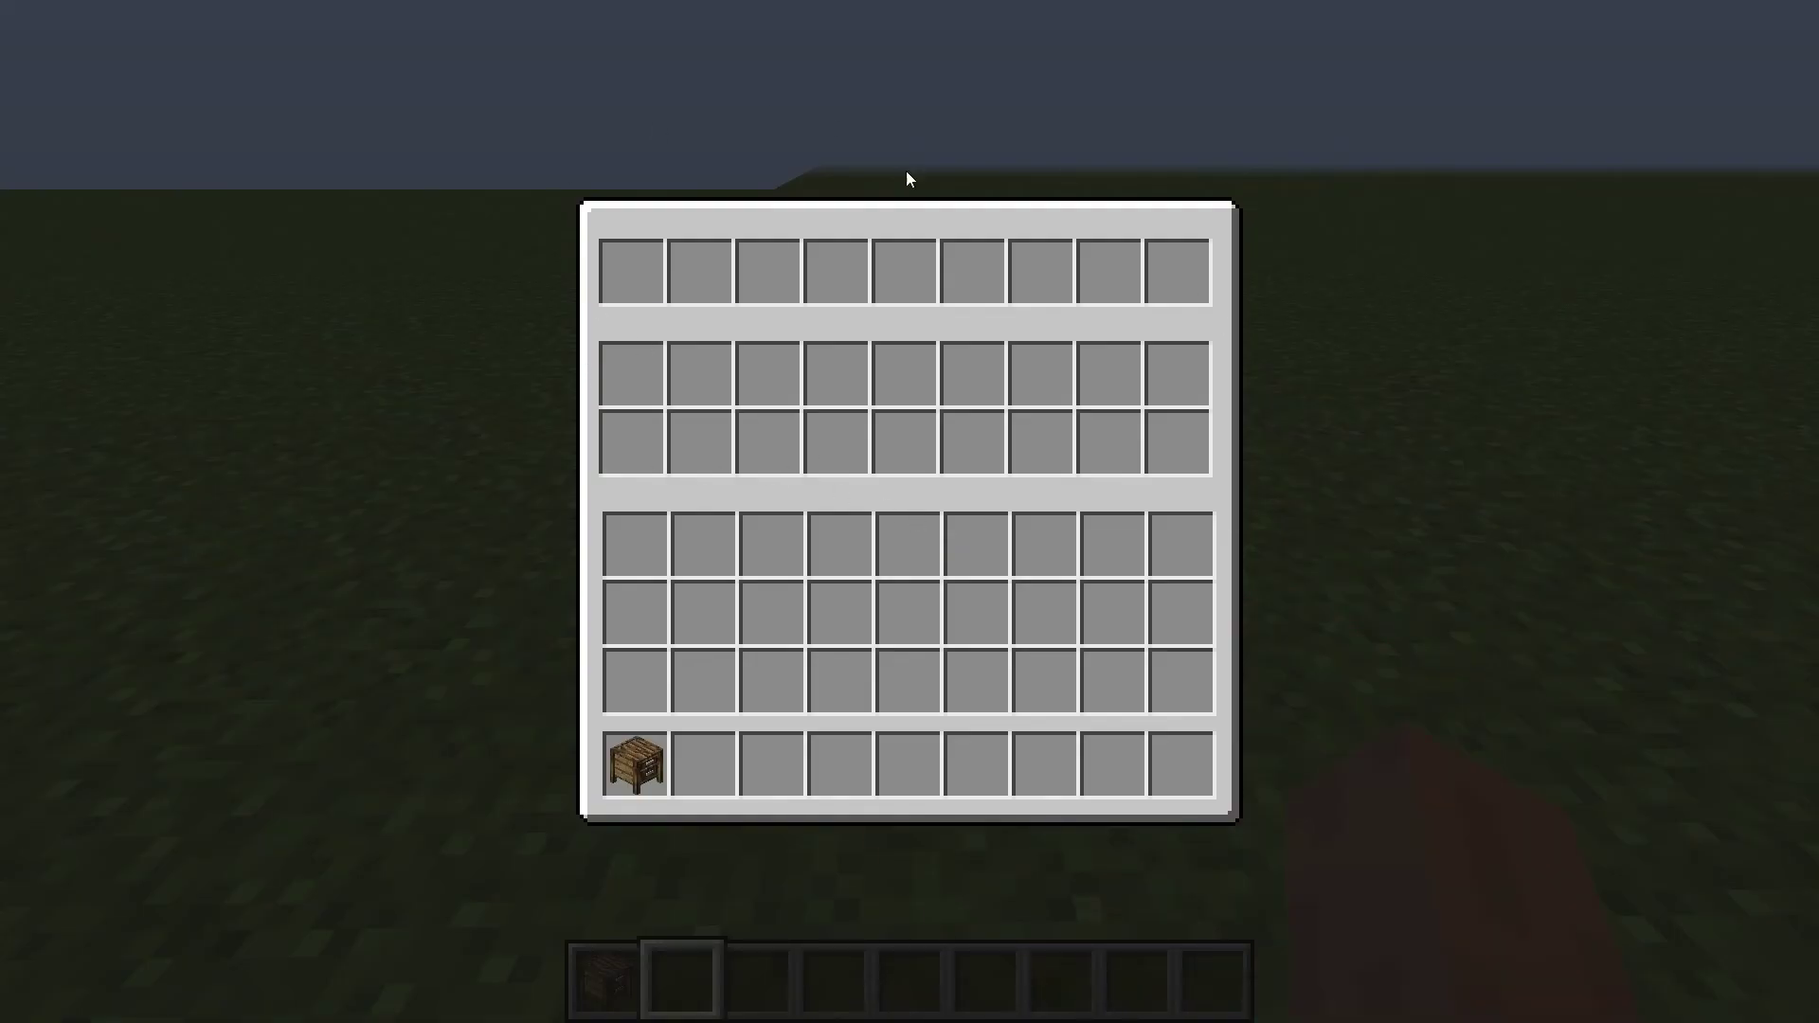
left_click(661, 763, "shift")
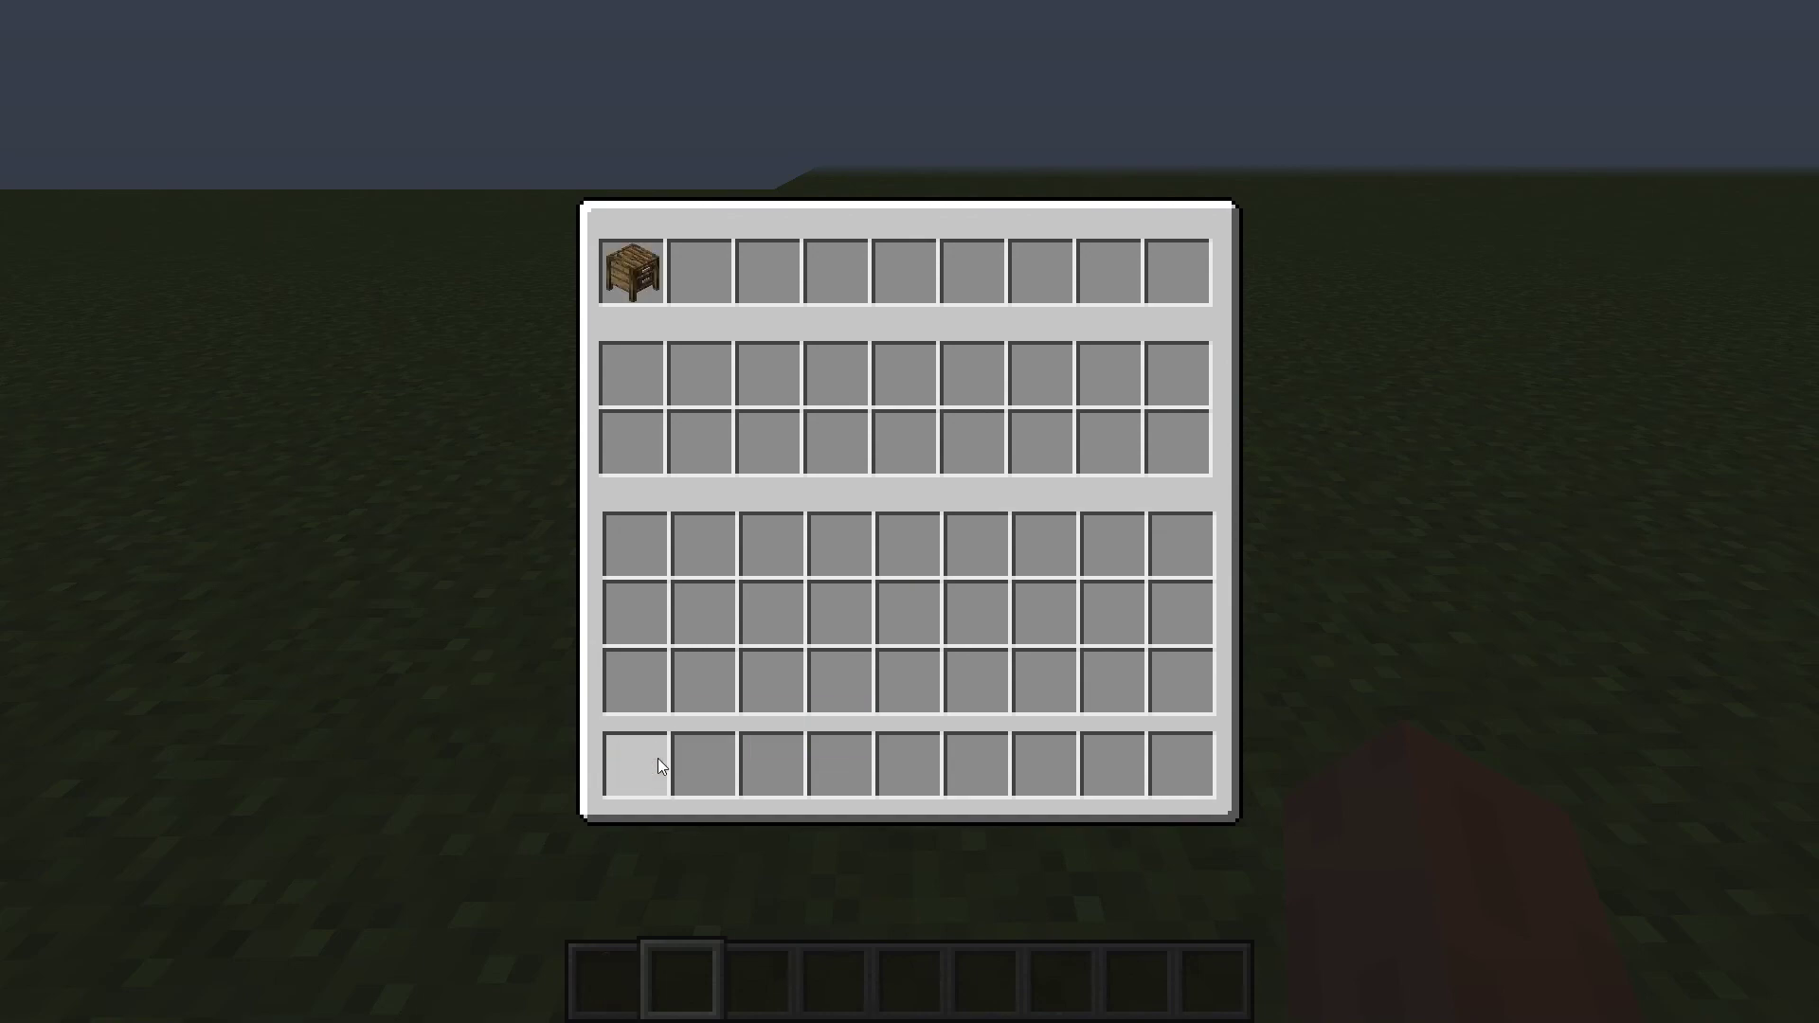
key("Escape")
Step back, break the filled cabinet and collect the items it drops.
key("s")
left_click(909, 512)
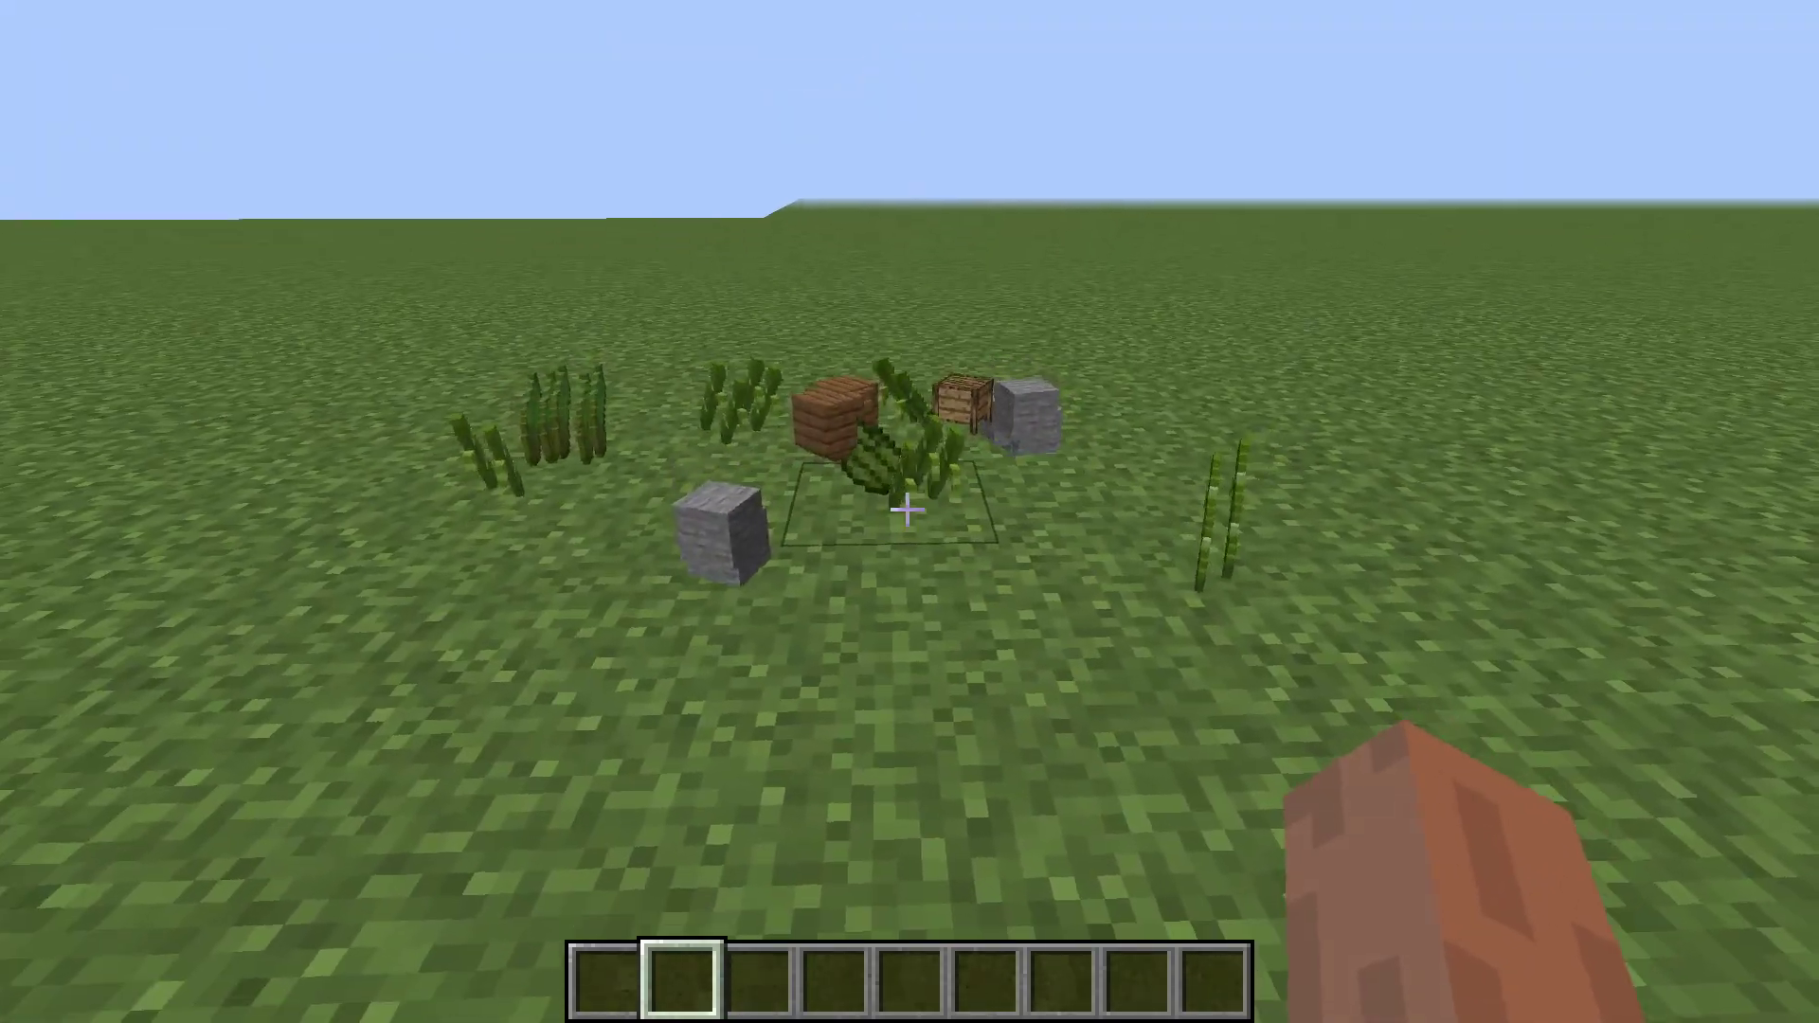
key("w")
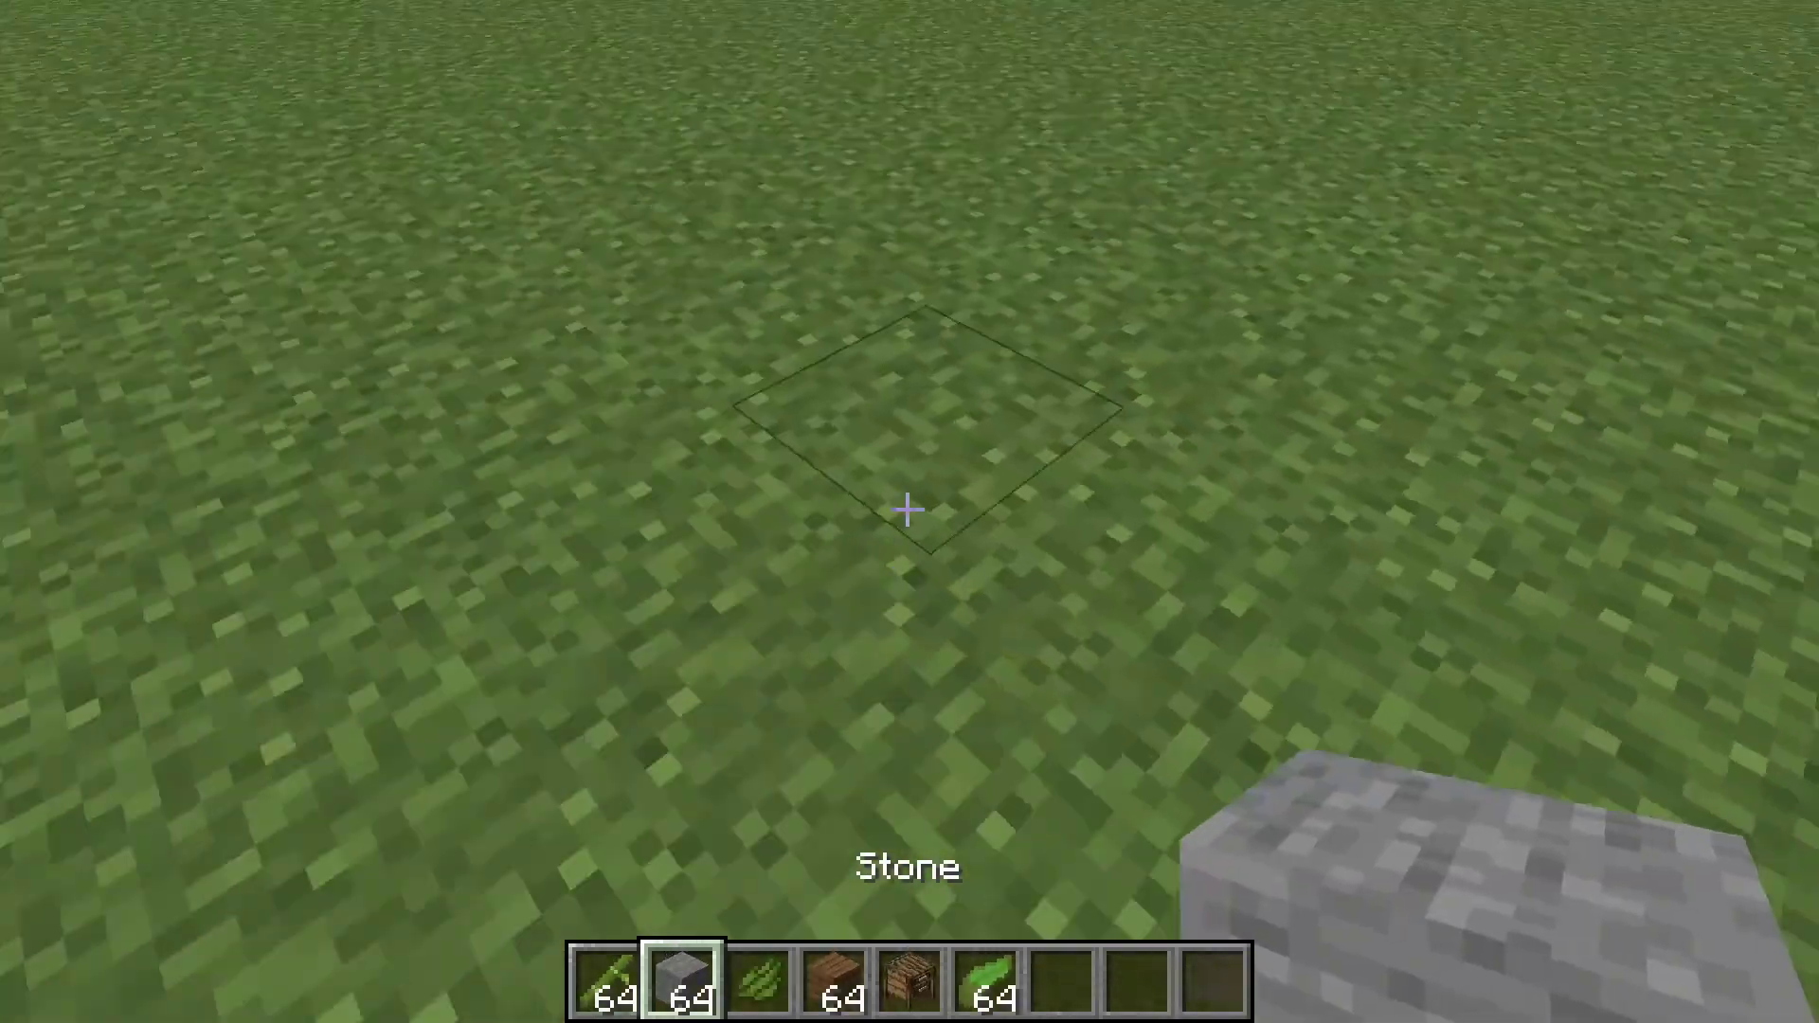
Switch to the front-facing third-person view and cycle through the neighbouring hotbar items in the character's hand.
key("F5")
key("F5")
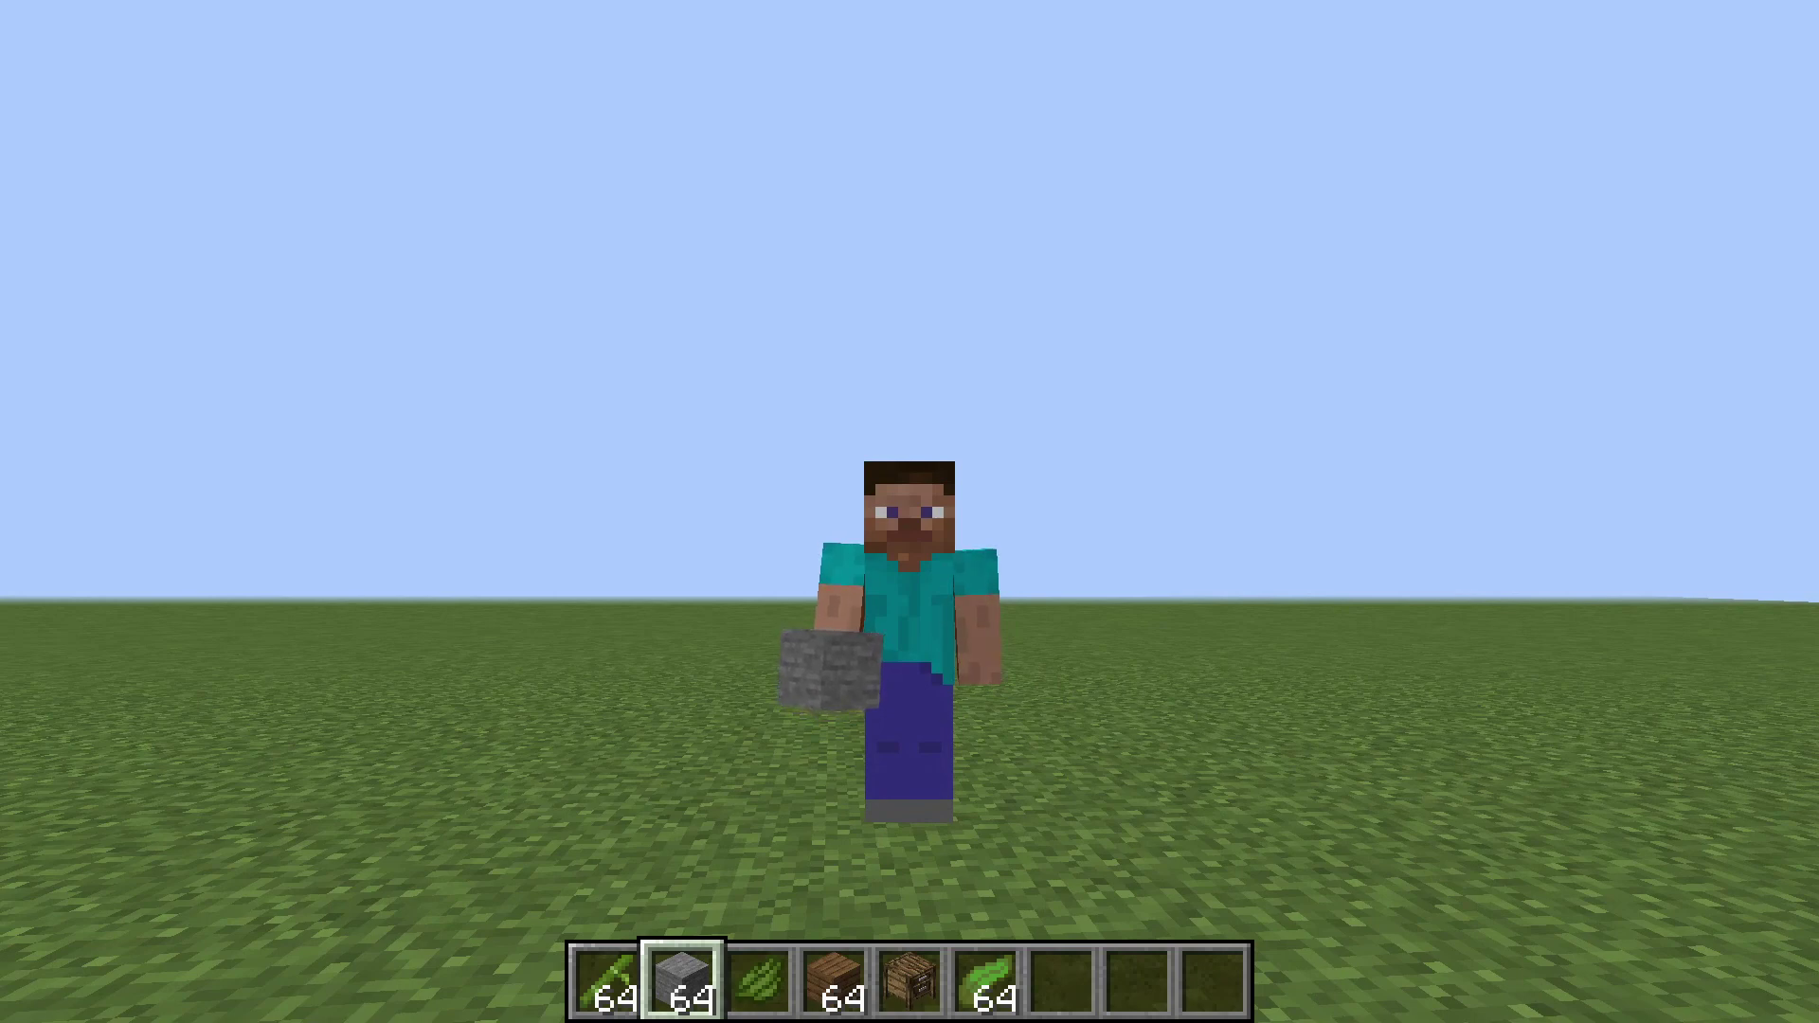
scroll(910, 512, "down", 1)
scroll(910, 512, "up", 3)
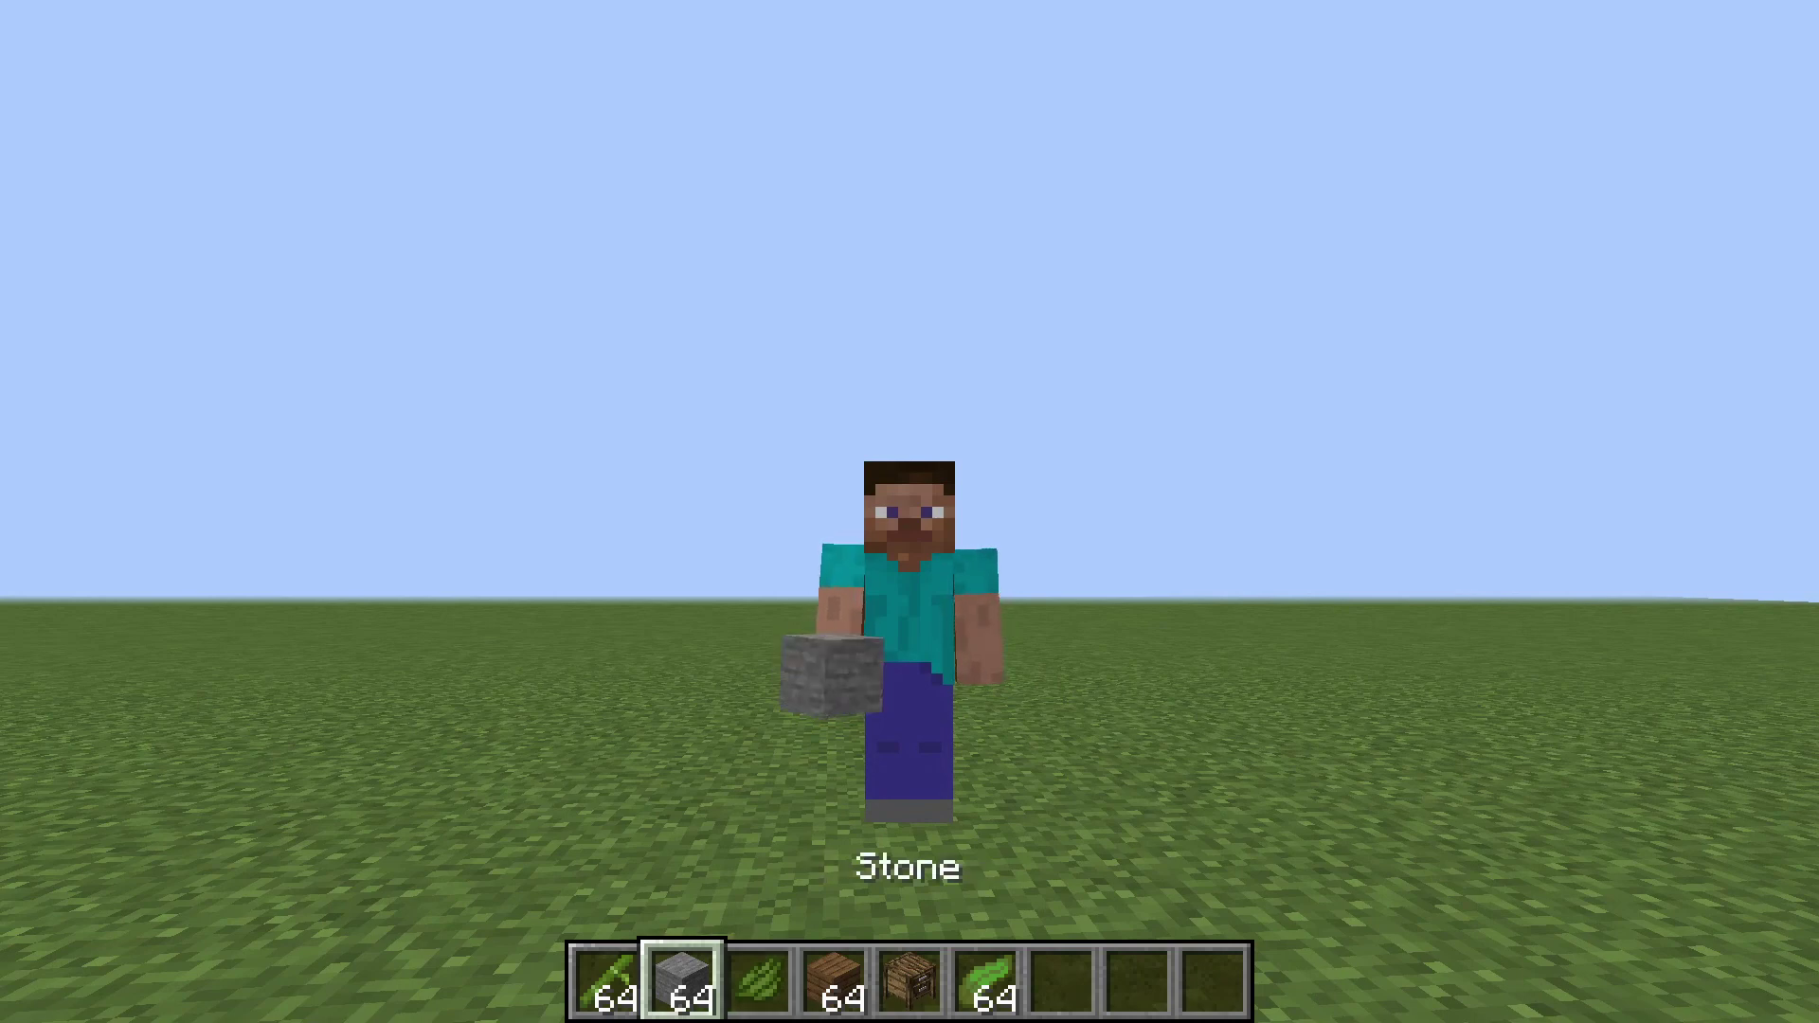